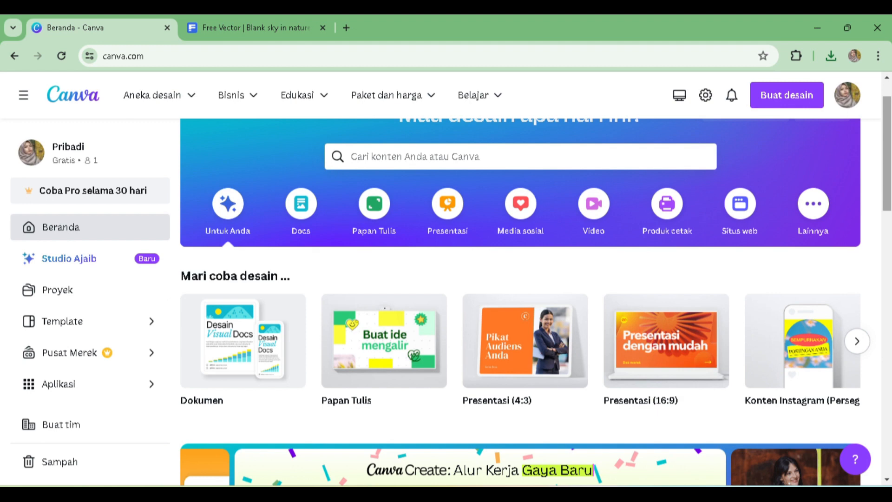
Step: Create a new blank design in the Presentasi (4:3) format
scroll(155, 263, up, 1)
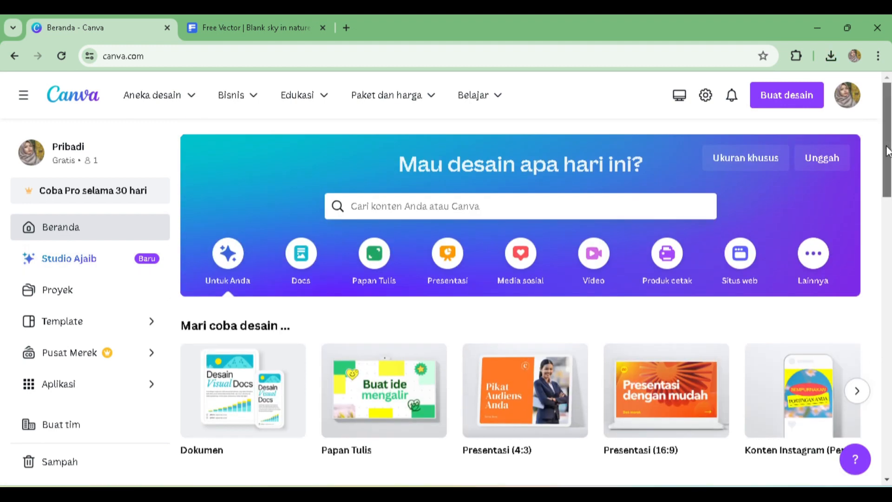
click(781, 100)
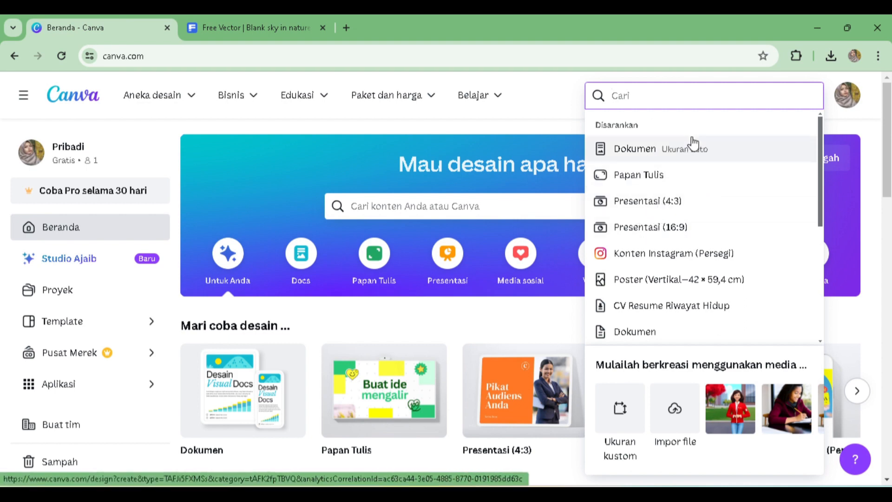
click(700, 205)
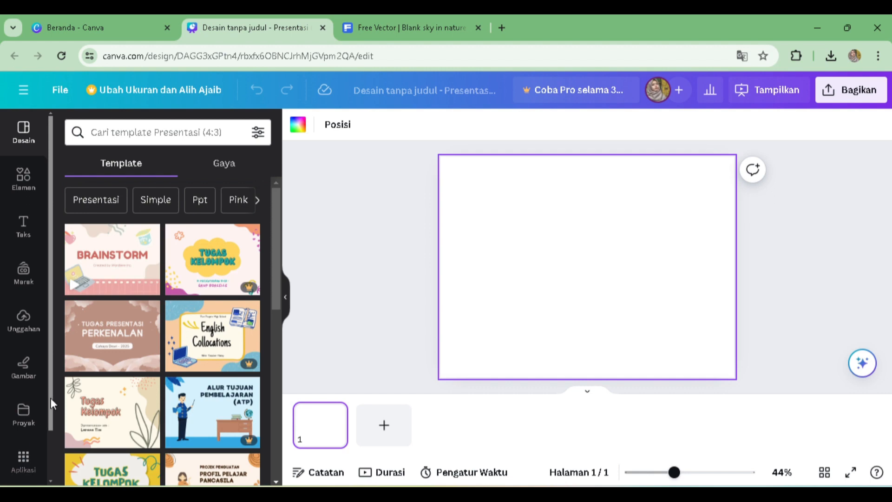
Step: Open the uploaded images library and check the browser's recent download history
scroll(49, 404, down, 2)
click(23, 412)
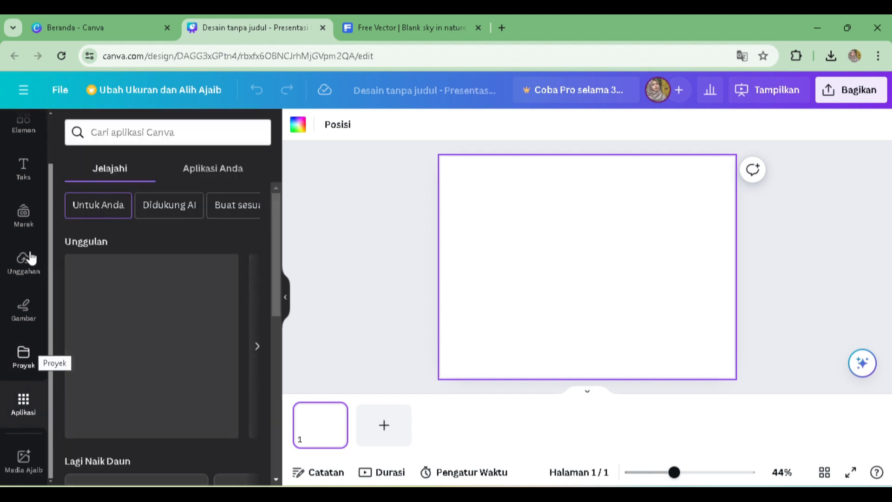
click(25, 274)
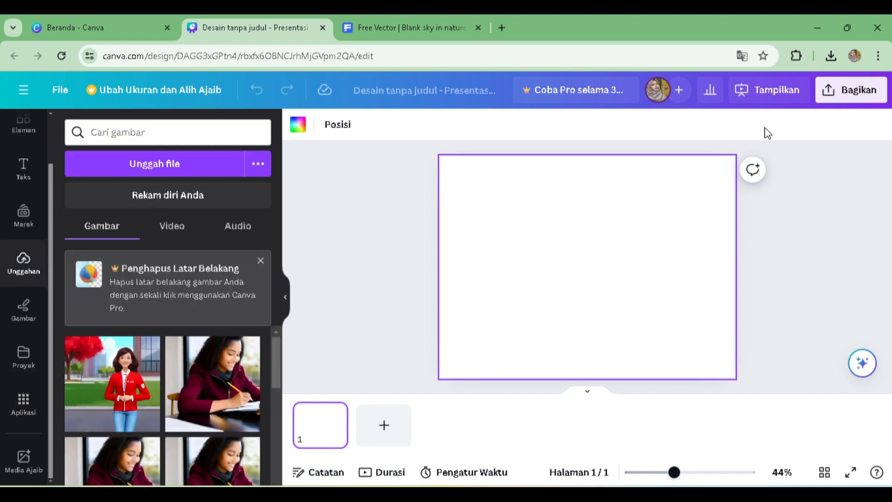
click(831, 55)
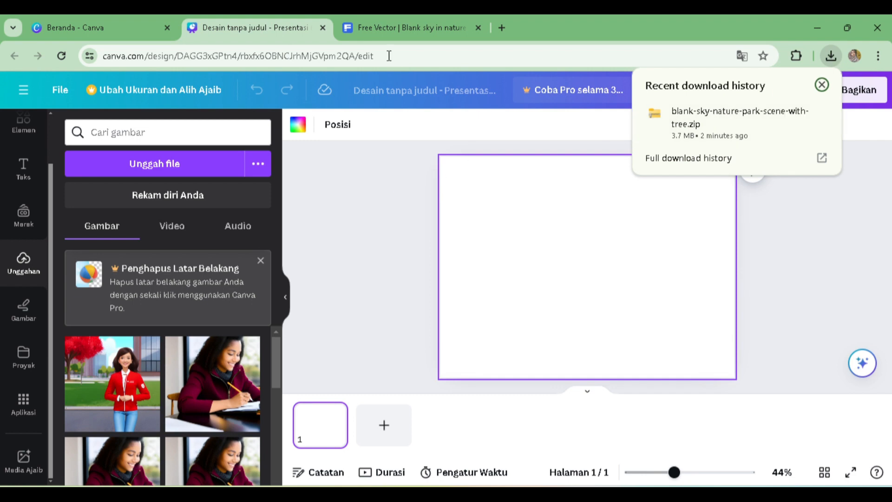
Step: Switch to the Freepik page, dismiss the attribution overlay, and copy the park scene image with trees and fence
click(399, 21)
click(399, 21)
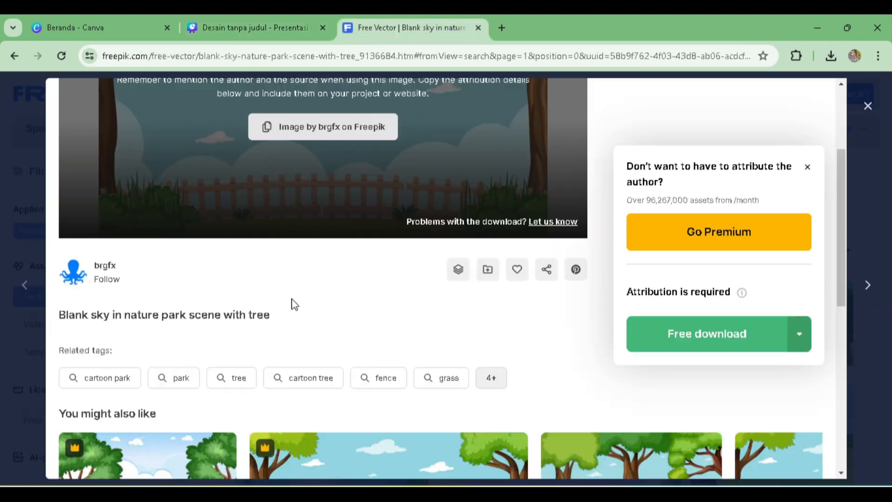
scroll(398, 287, up, 3)
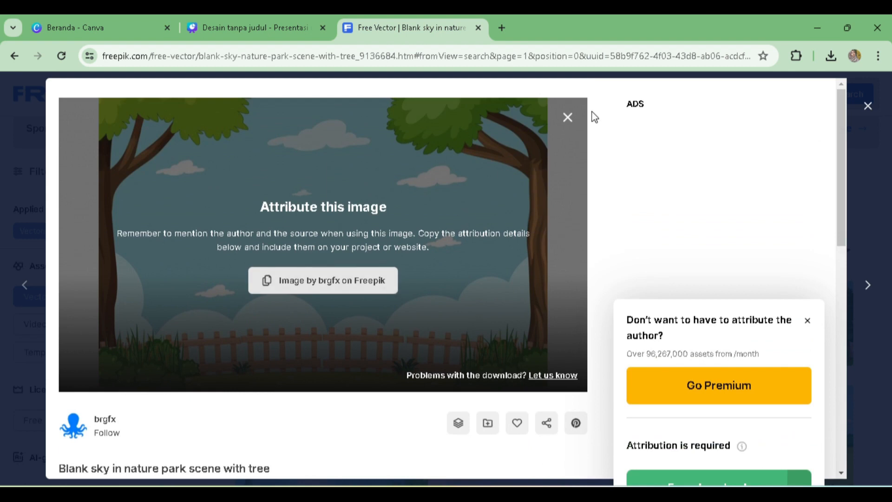
click(568, 118)
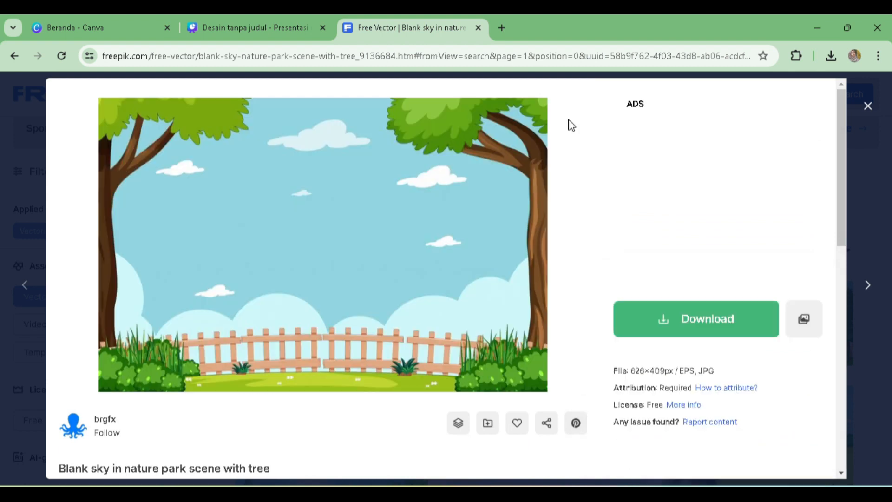
right_click(283, 228)
click(333, 279)
Step: Back in the Canva presentation, paste the park scene onto the blank page and set it as the page background
click(263, 18)
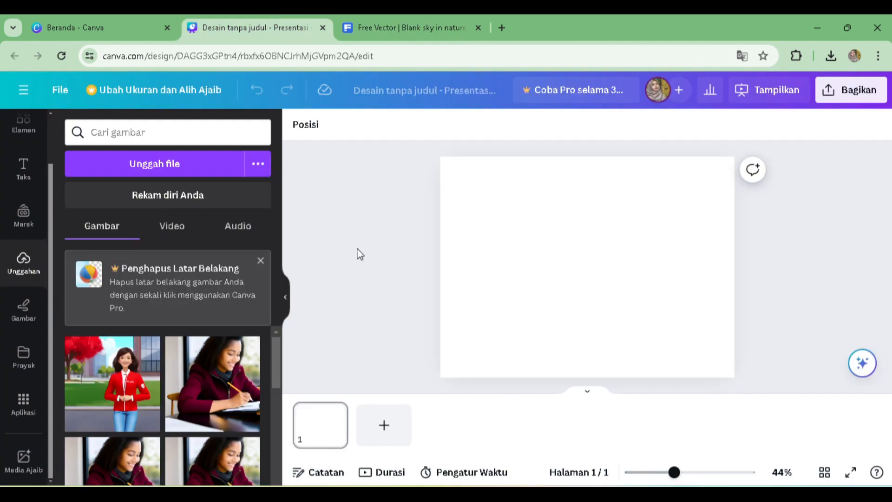
key(ctrl+v)
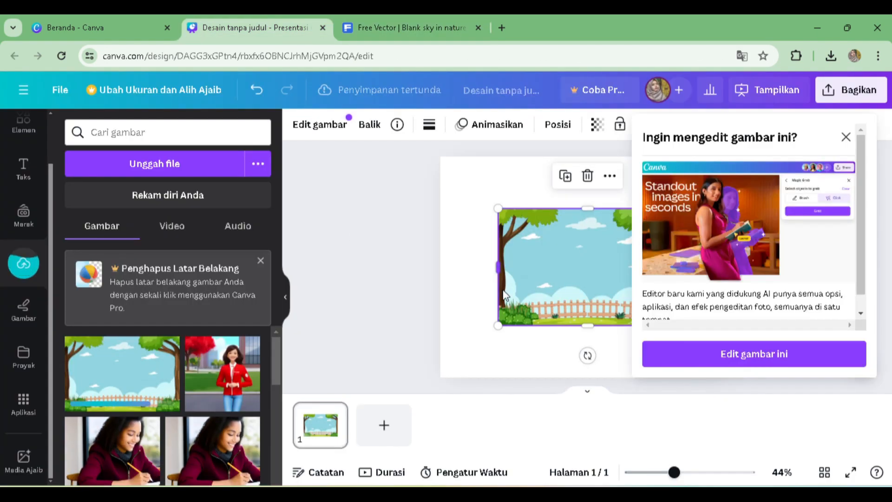
click(845, 139)
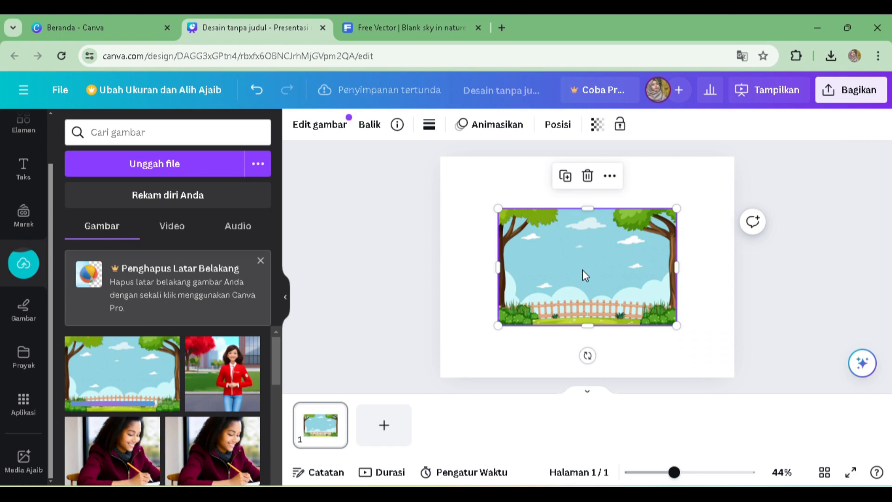
click(609, 176)
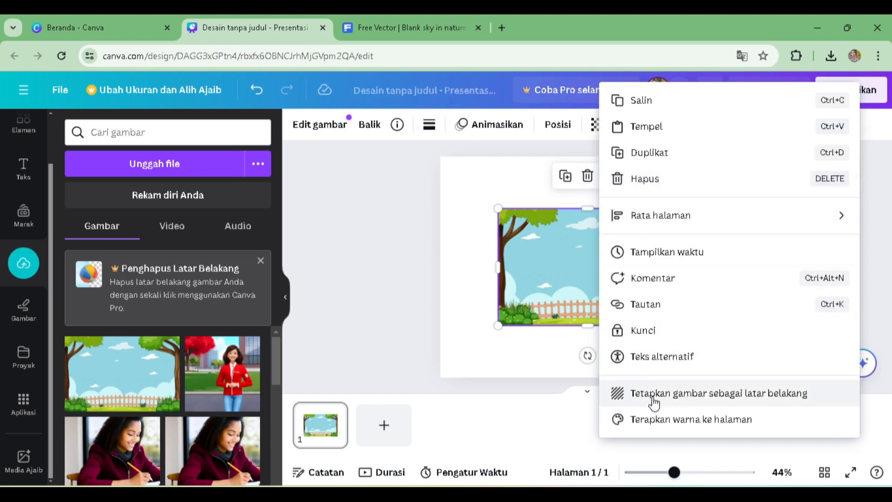
click(746, 399)
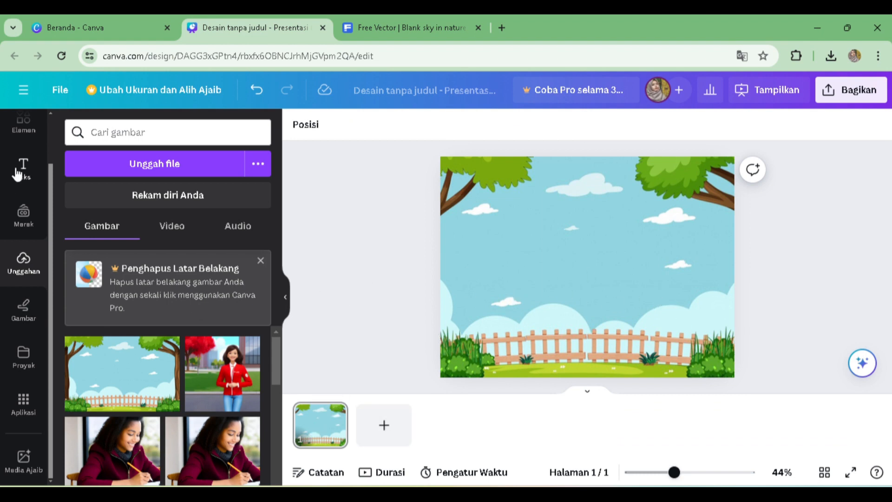
Step: Search the elements library for "welcome" and limit the results to graphics
click(24, 170)
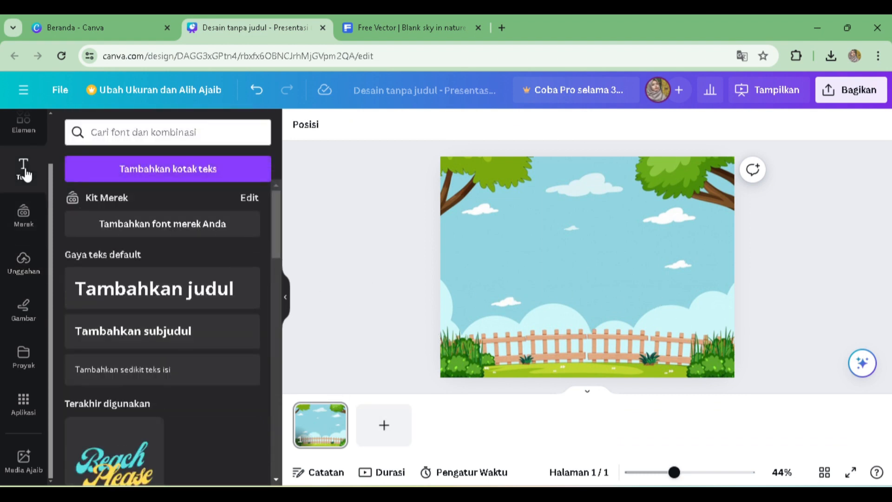
scroll(24, 176, up, 2)
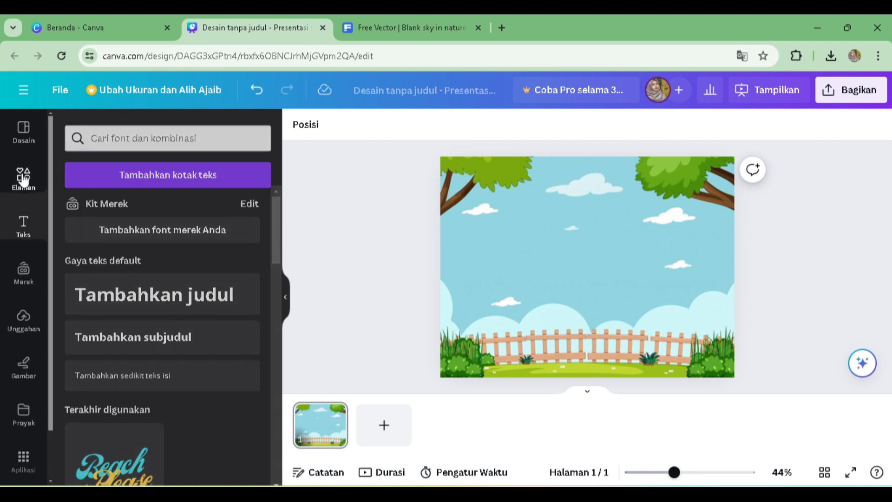
click(23, 178)
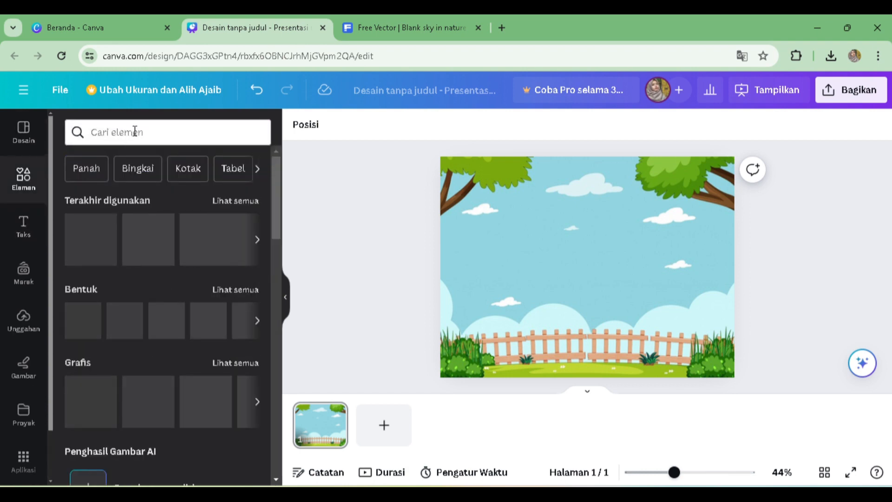
click(135, 132)
text(welcome)
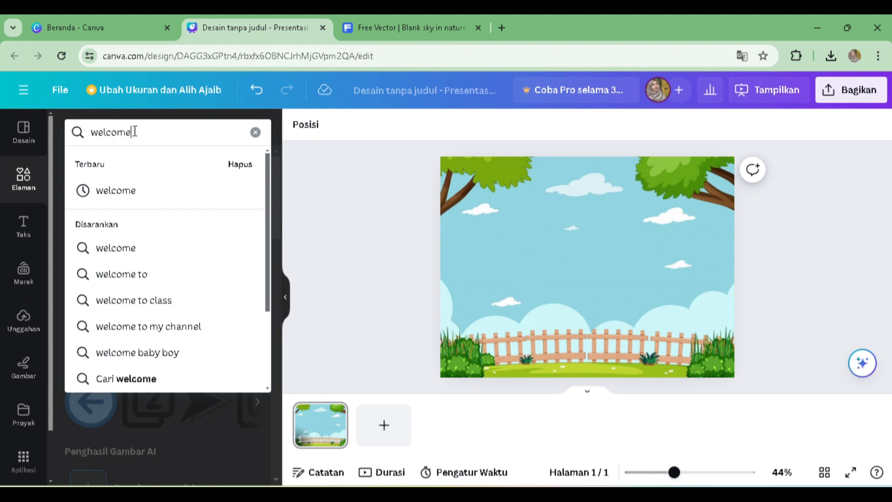
key(Return)
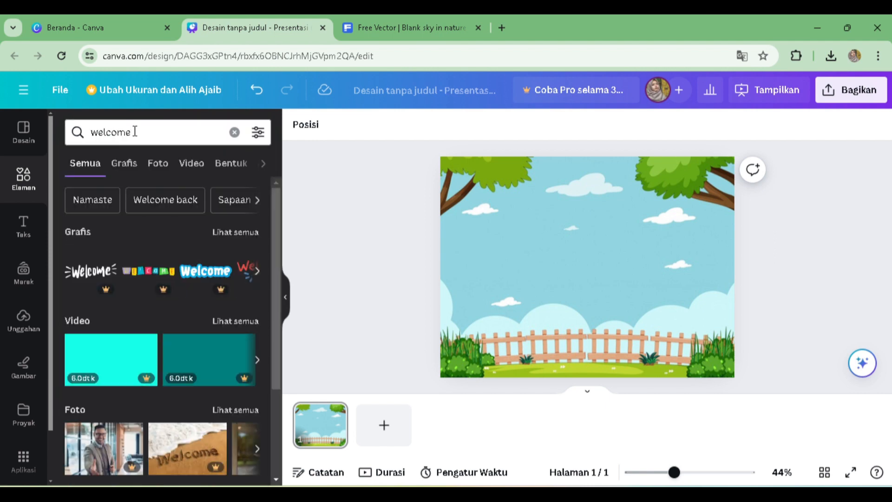
click(122, 171)
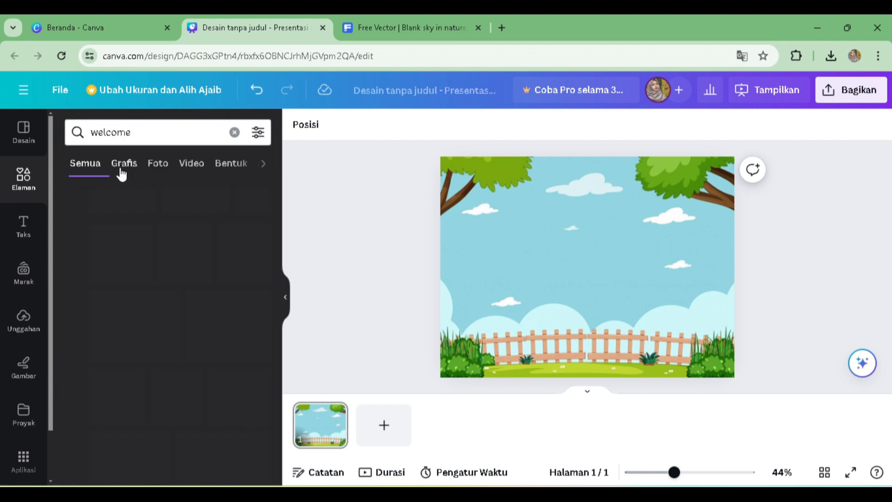
Step: Add the orange, white and red welcome lettering graphics to the page and move the red one to the upper sky
click(156, 321)
scroll(156, 328, down, 6)
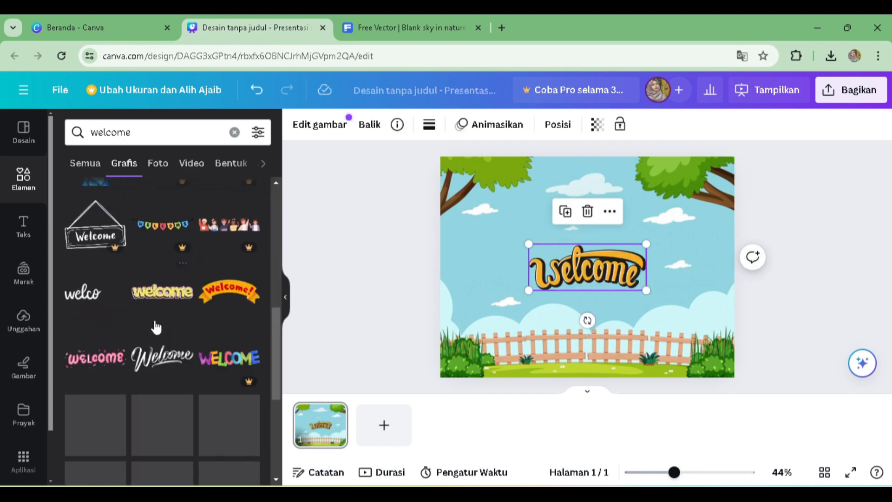
click(95, 300)
scroll(96, 301, down, 5)
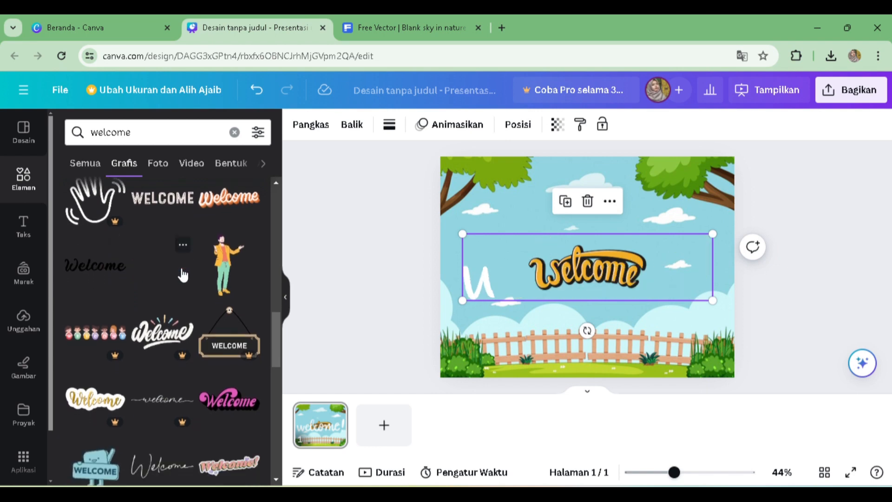
click(170, 274)
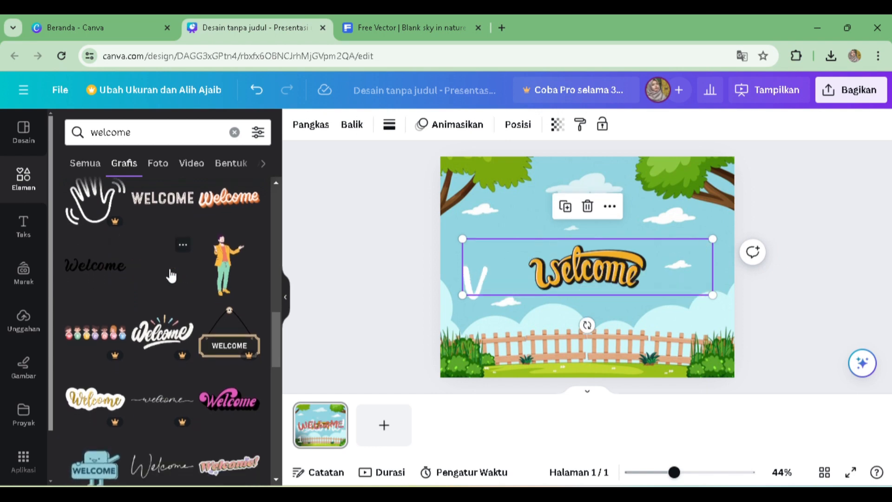
drag(506, 278, 507, 221)
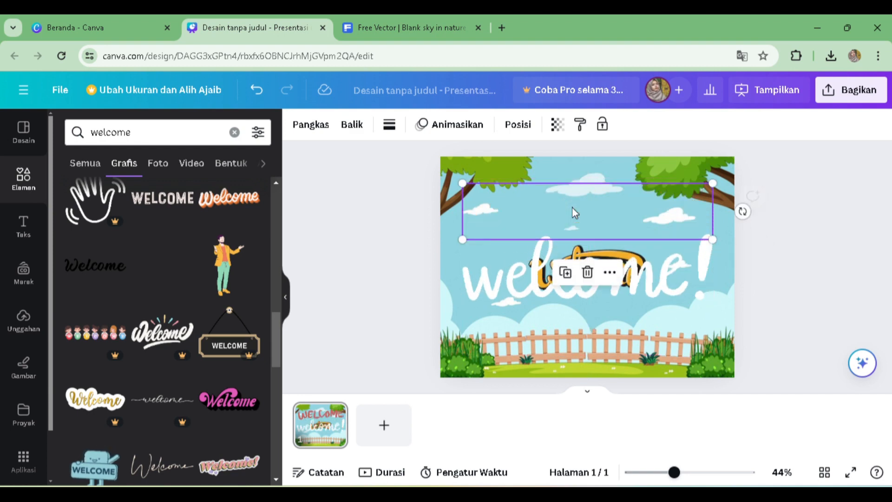
Step: Delete the white and orange welcome graphics from the page
click(508, 293)
key(Delete)
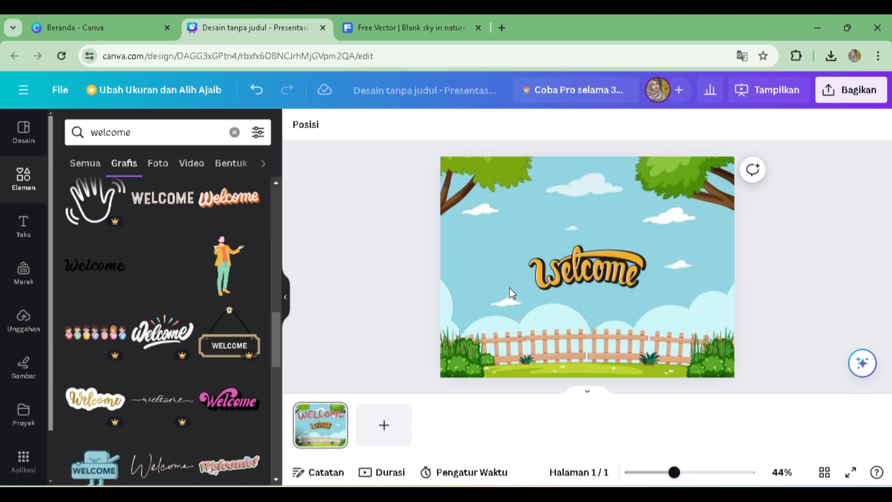
click(583, 271)
key(Delete)
Step: Shrink the red WELCOME lettering to about half its width and move it to the middle of the page
click(601, 205)
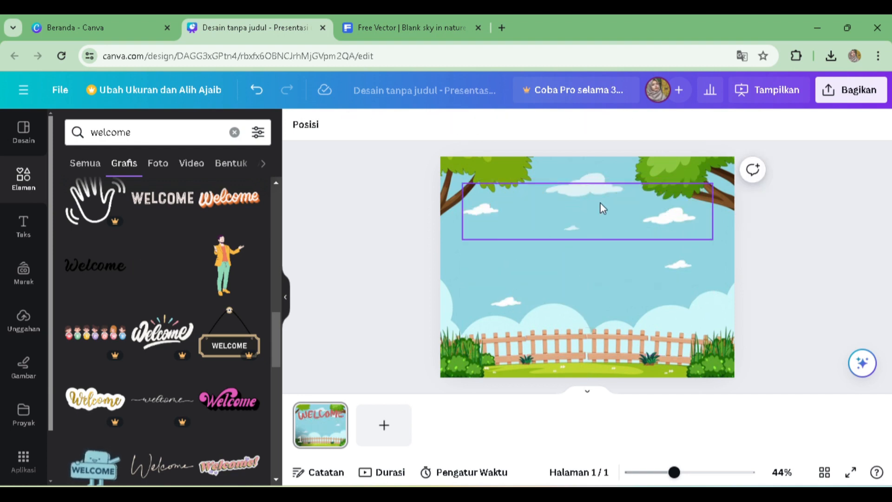
drag(714, 240, 602, 216)
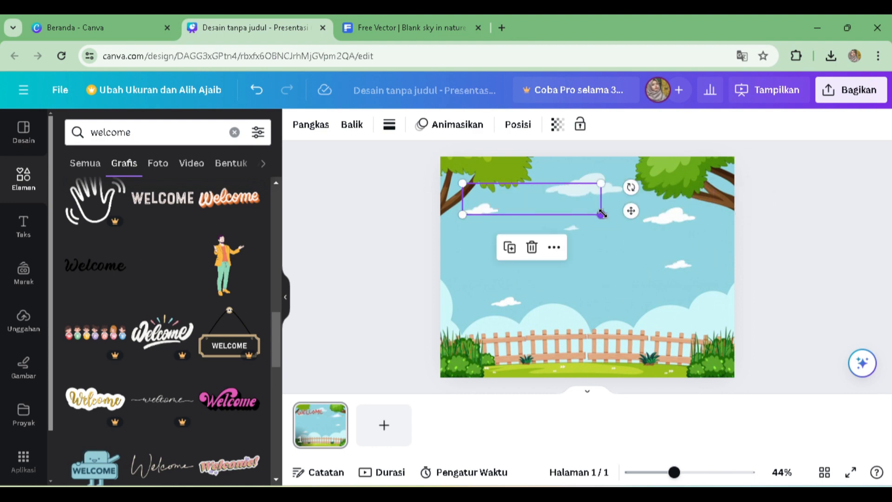
drag(526, 206, 574, 274)
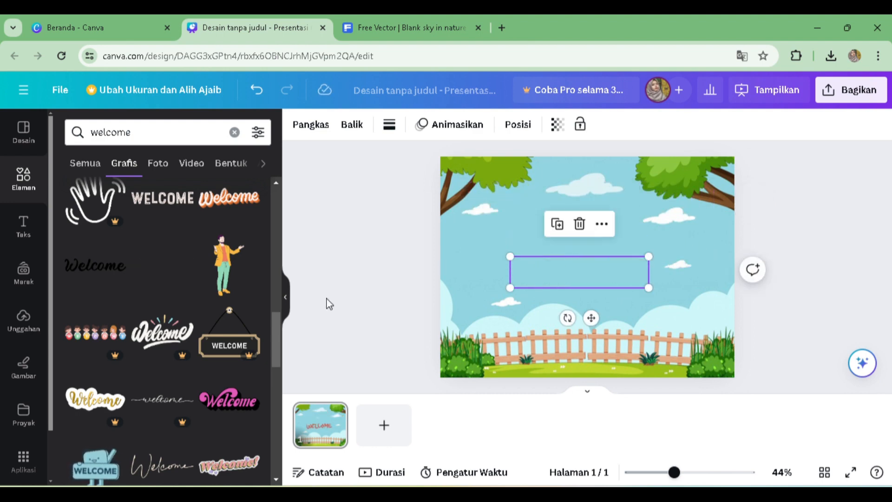
Step: Add the rounded pink-and-cream welcome badge to the page's sky area and shrink it to about half the page width
scroll(161, 356, down, 5)
scroll(162, 359, down, 6)
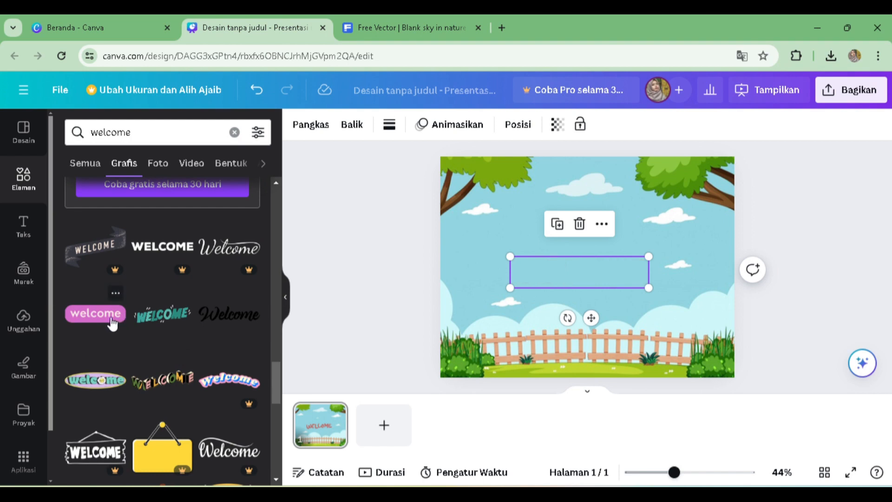
drag(99, 318, 525, 233)
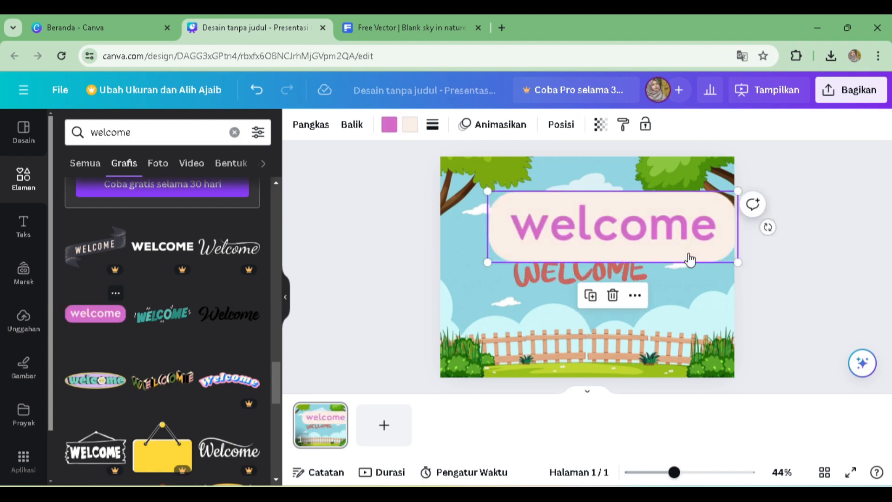
drag(737, 261, 637, 233)
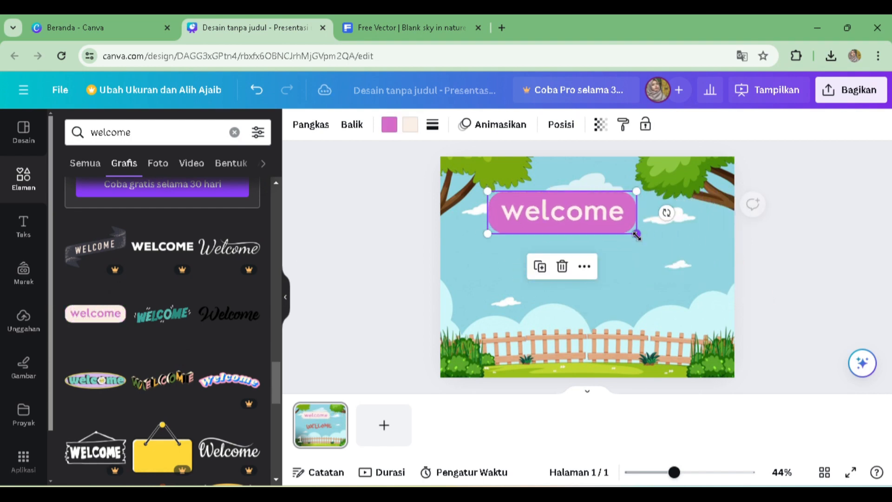
Step: Delete the red WELCOME lettering, then enlarge the welcome badge to about two thirds of the page width and centre it horizontally
click(623, 273)
key(Delete)
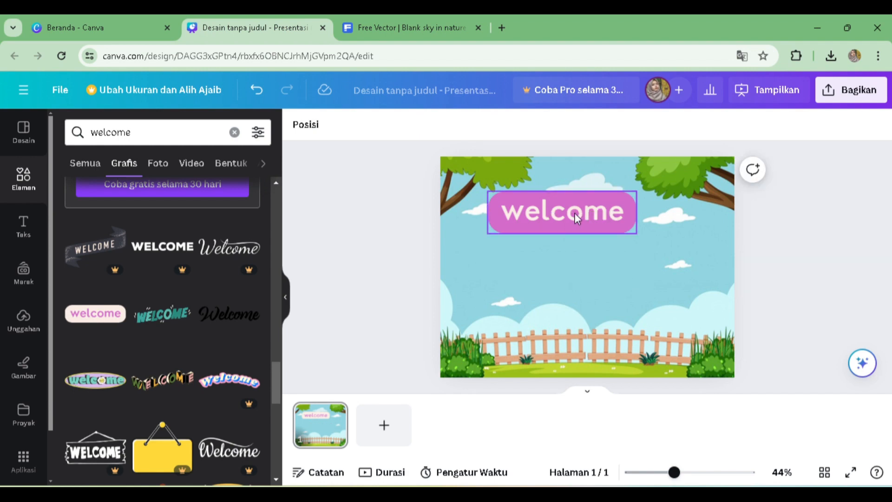
click(572, 200)
drag(638, 234, 686, 254)
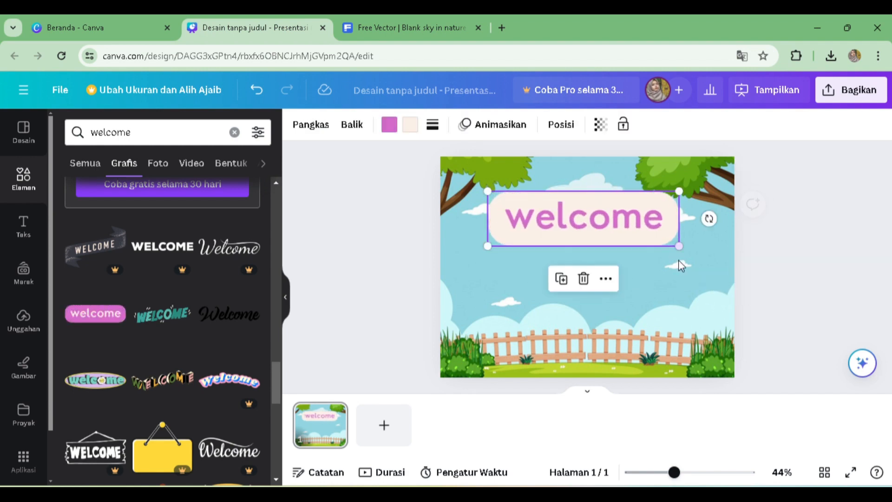
drag(604, 231, 604, 255)
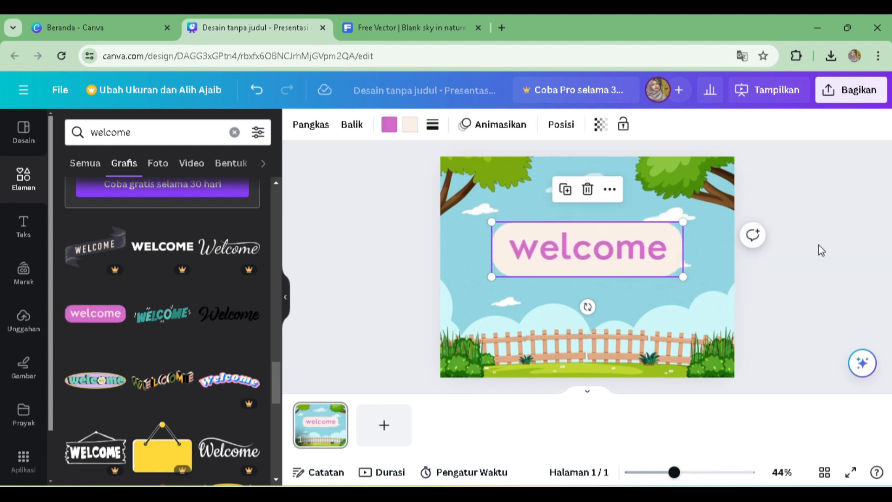
click(819, 249)
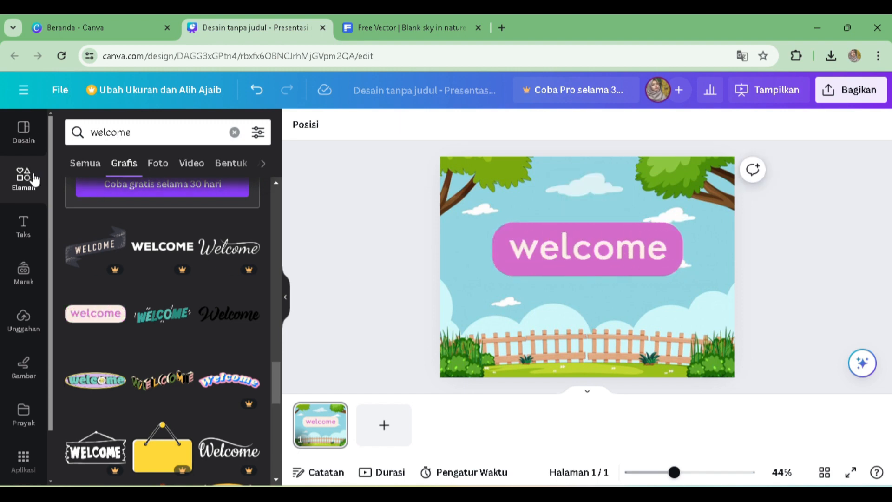
Step: Search the graphics for "papan" and add the plain dark brown wooden plank to the page
click(144, 128)
text(papan)
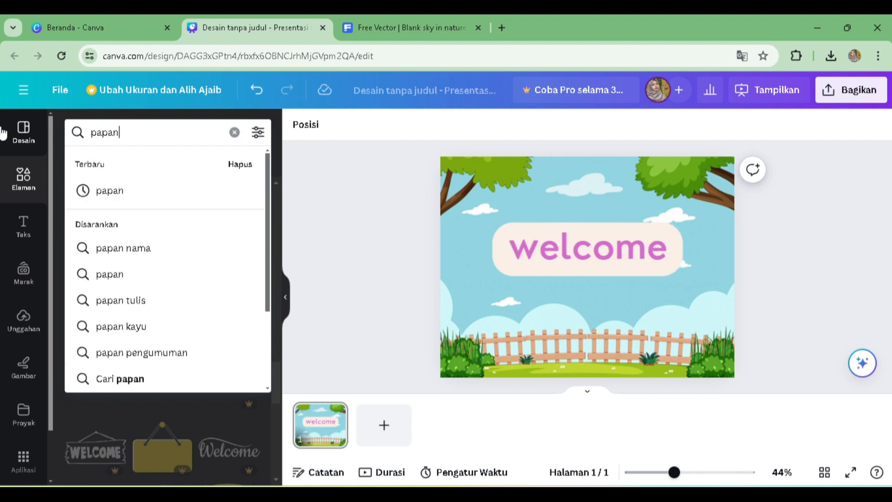
key(Return)
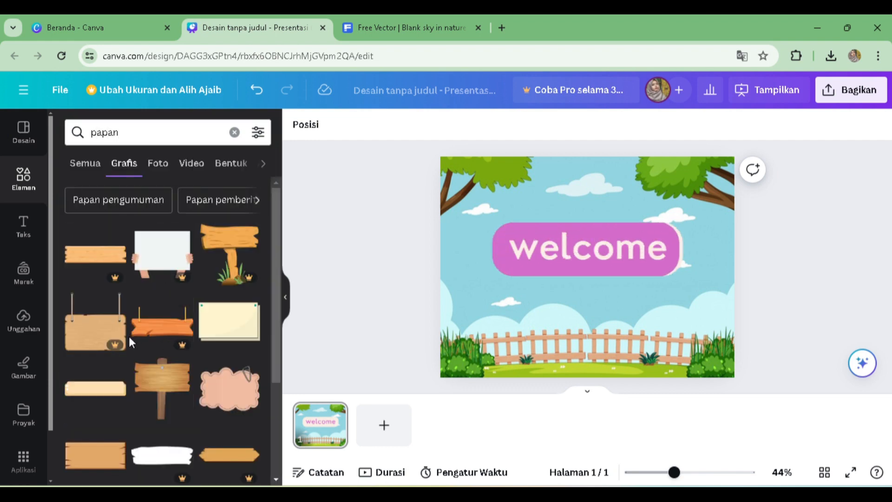
scroll(128, 335, down, 2)
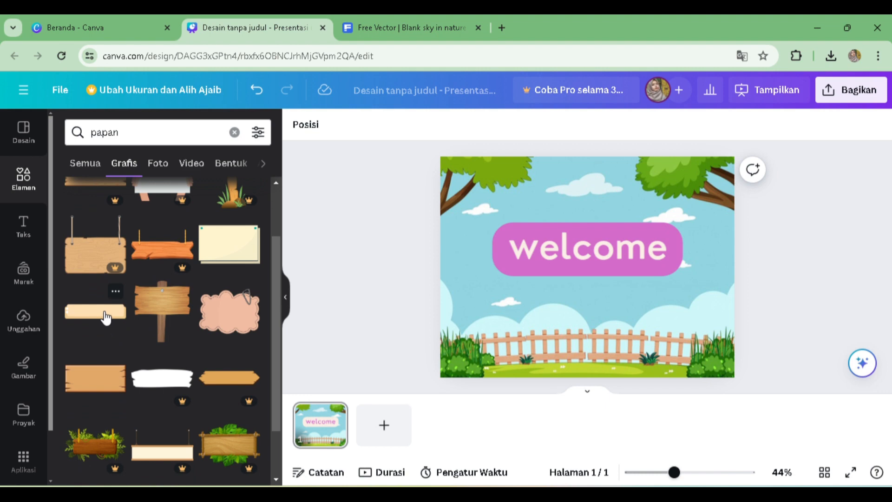
scroll(106, 317, down, 5)
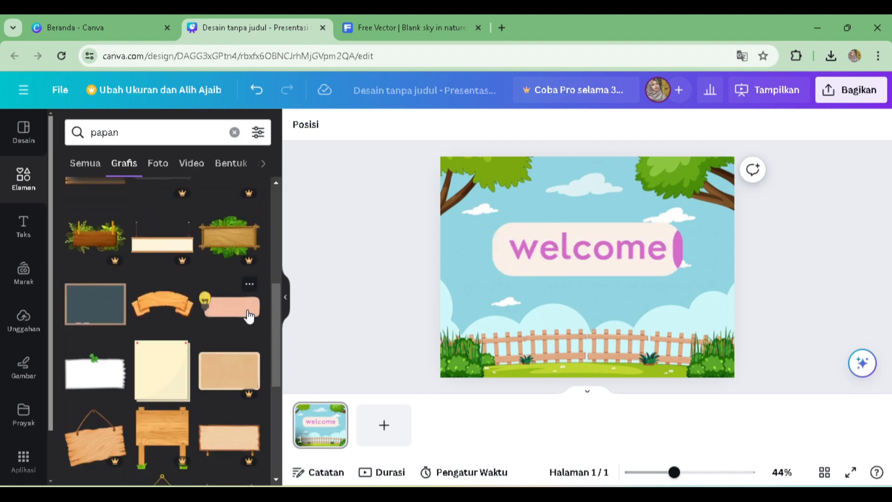
scroll(119, 420, down, 5)
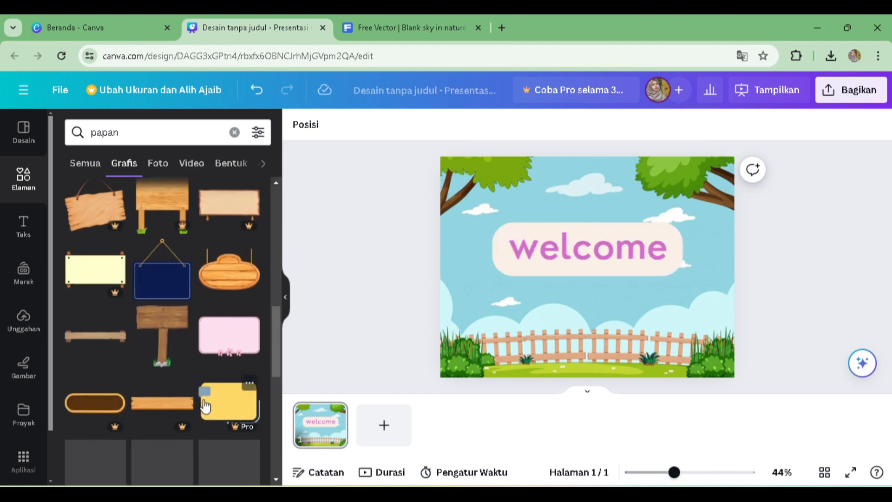
scroll(206, 406, down, 7)
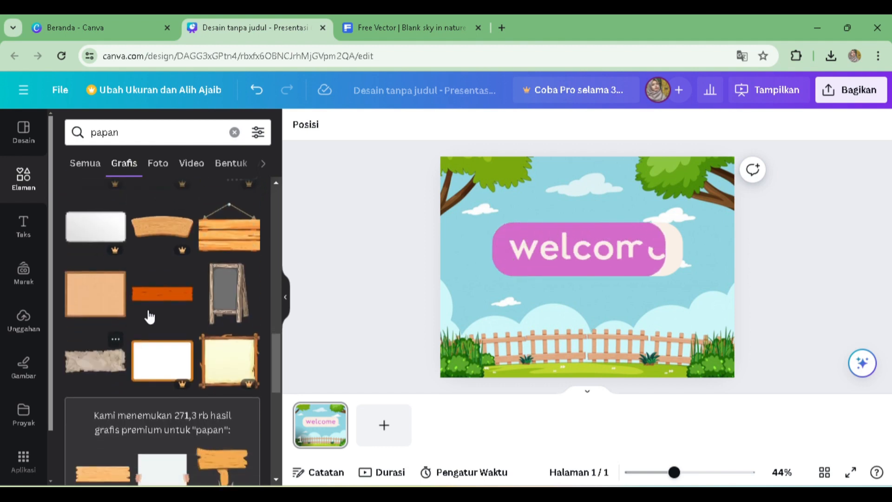
scroll(149, 318, down, 10)
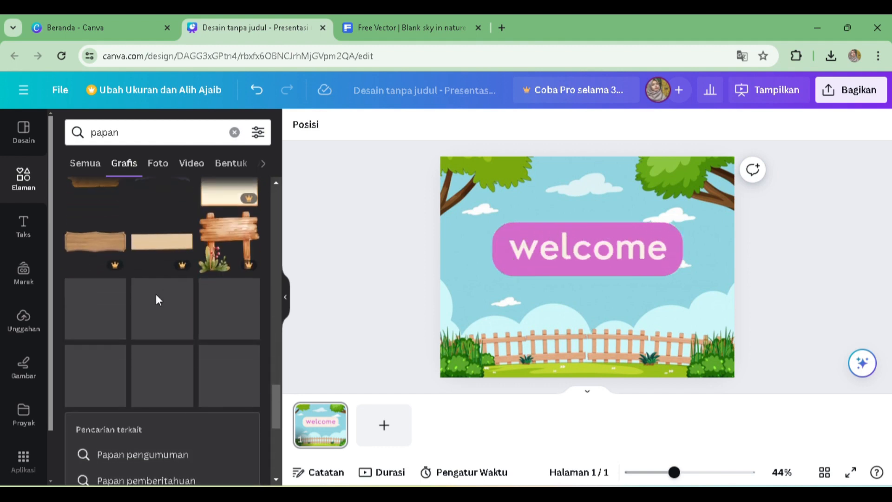
scroll(179, 261, down, 5)
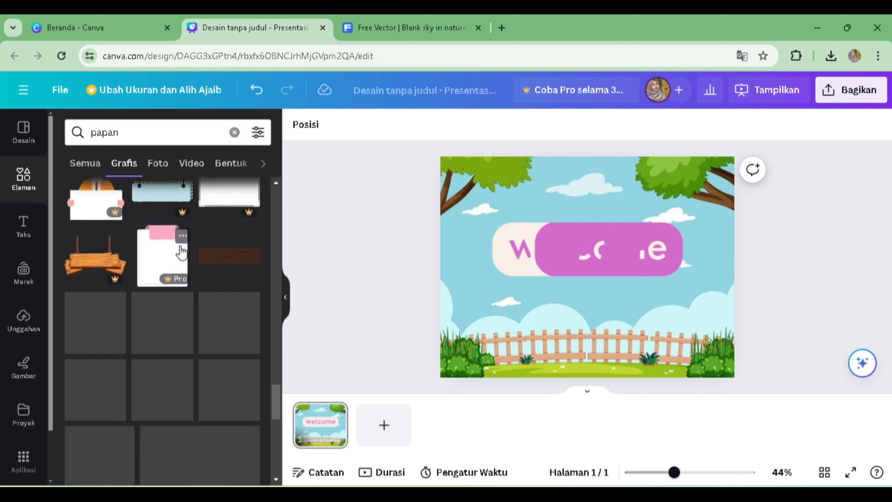
drag(234, 261, 534, 300)
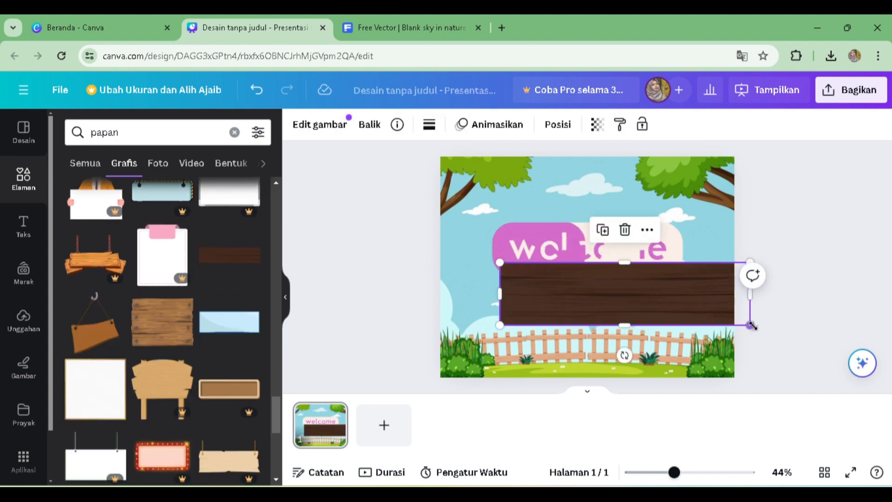
Step: Shrink the dark wooden plank to slightly narrower than the welcome badge and place it directly beneath the badge
drag(750, 326, 666, 307)
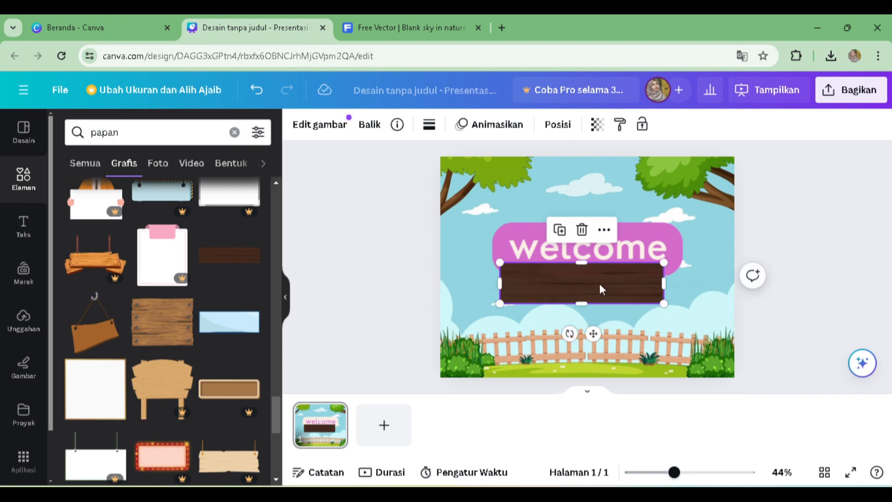
drag(601, 286, 607, 300)
click(777, 272)
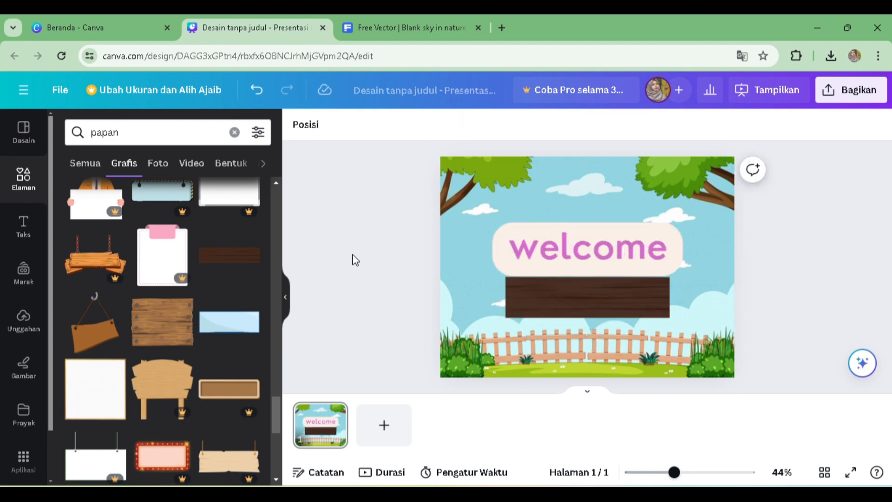
Step: Add a heading text box reading "Media Pembelajaran Pengenalan Hewan" to the page
click(18, 236)
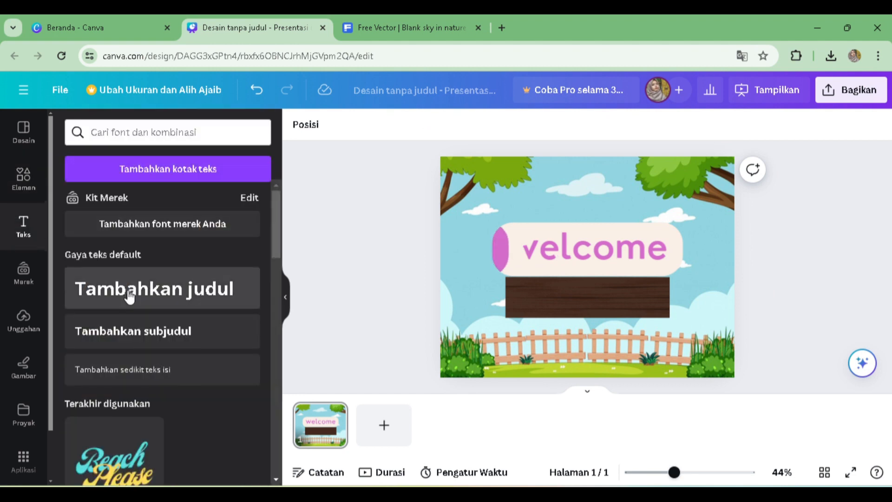
click(130, 303)
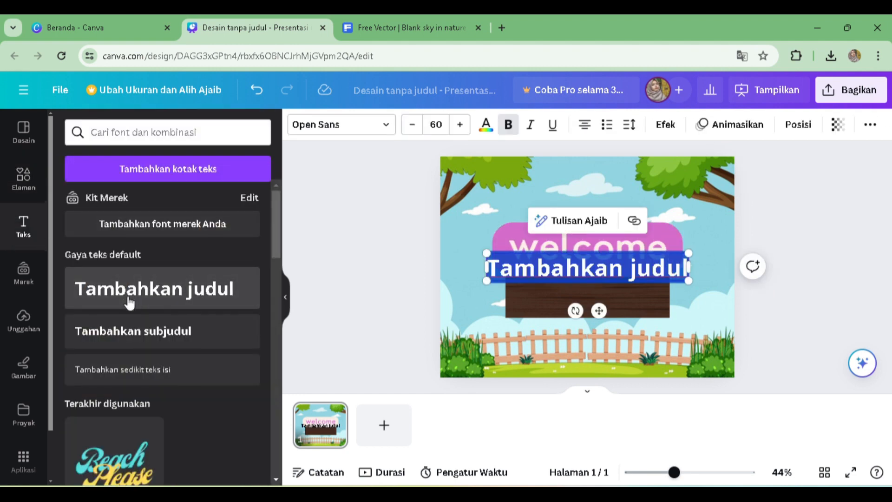
text(Kel)
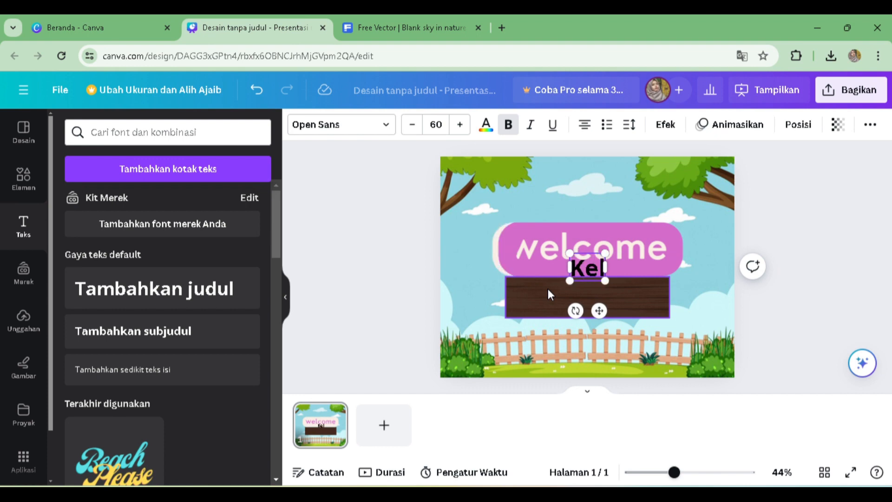
text(ompok 1)
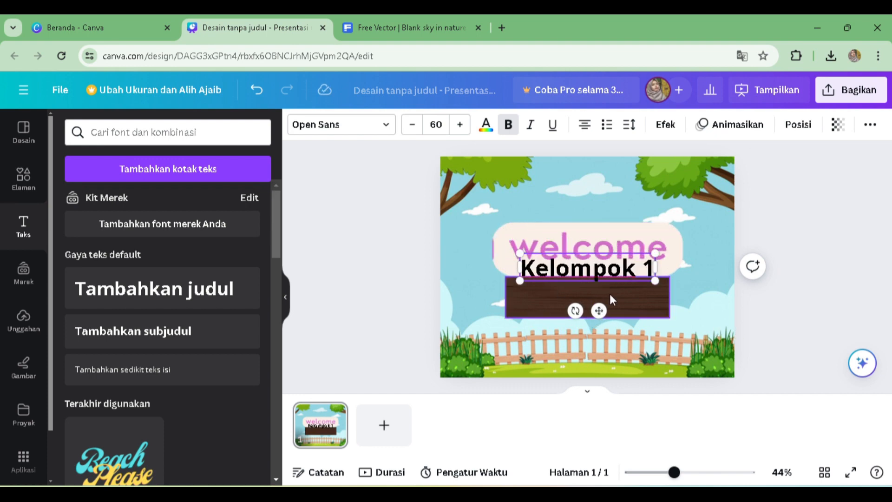
key(ctrl+a)
text(Media)
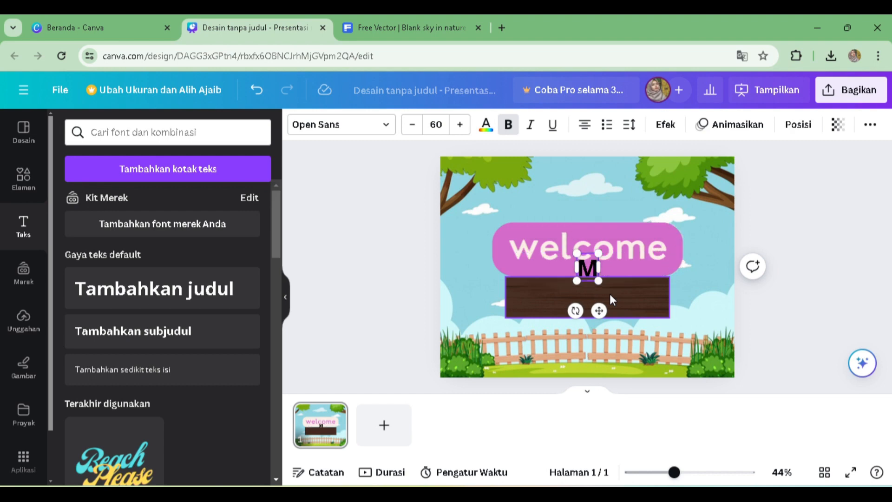
text(elaja)
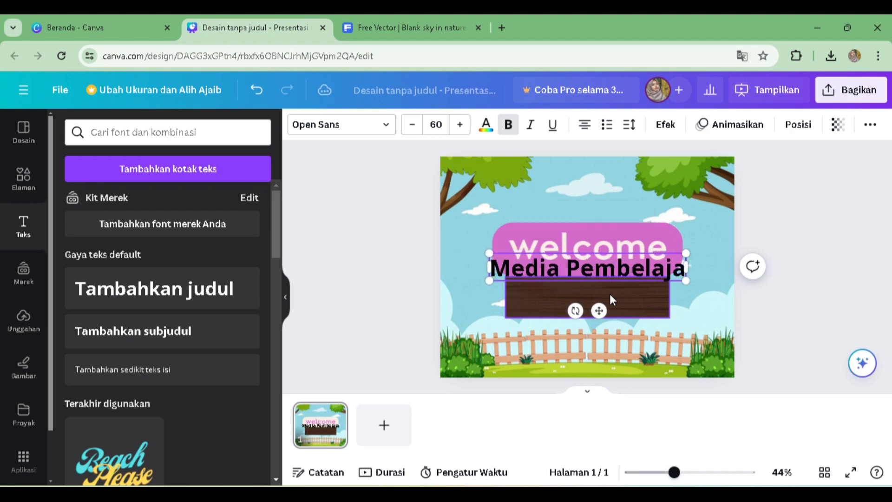
text(ran Pengenalan Hewan)
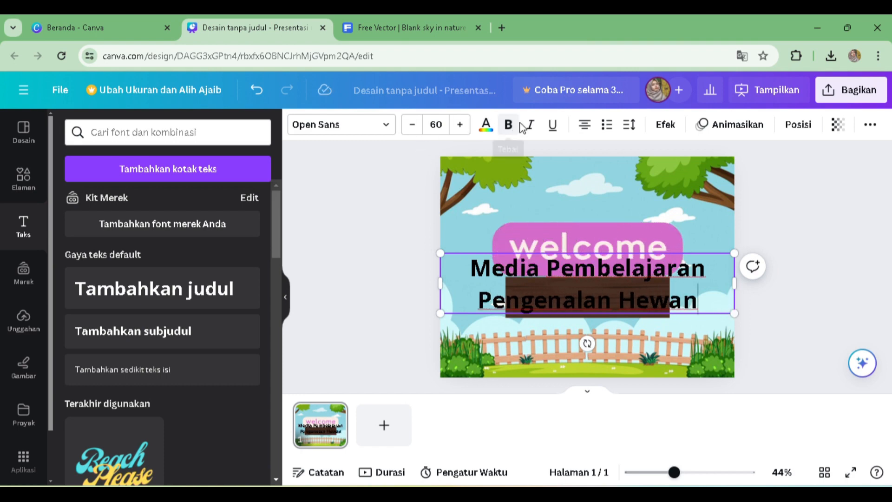
Step: Change the heading's text colour to white (#ffffff) and shrink its text box to font size 46.7
click(486, 127)
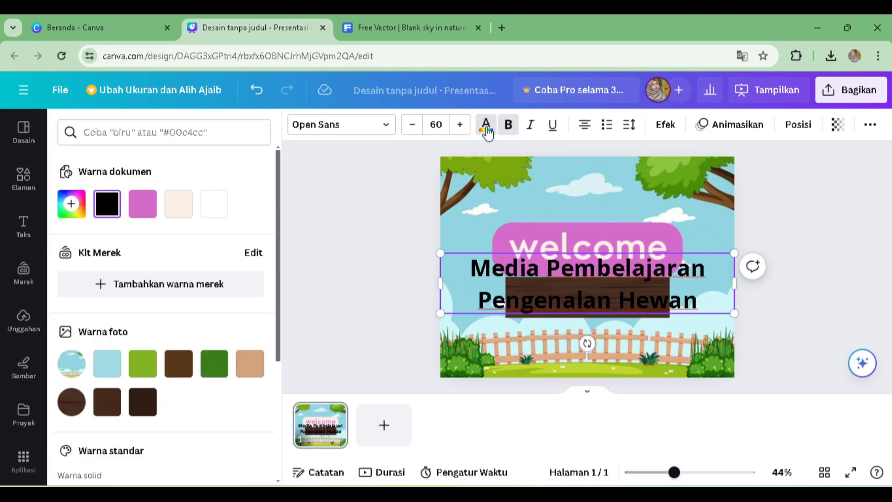
click(215, 204)
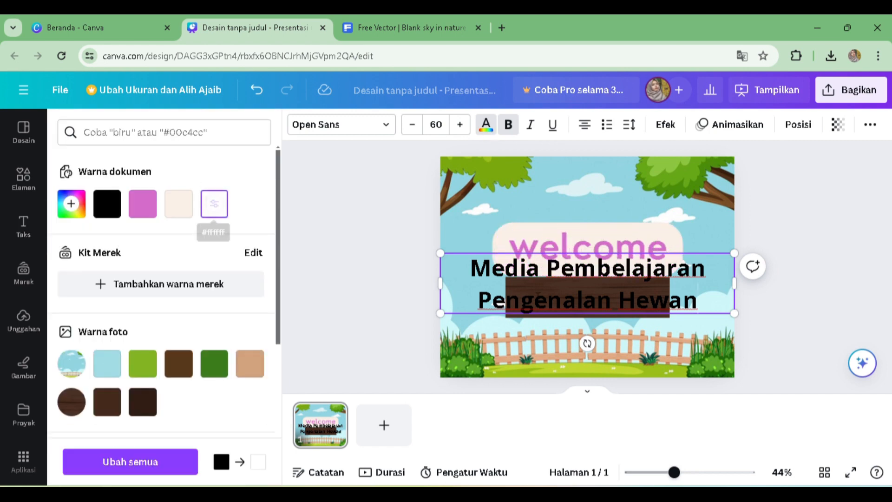
drag(734, 313, 669, 299)
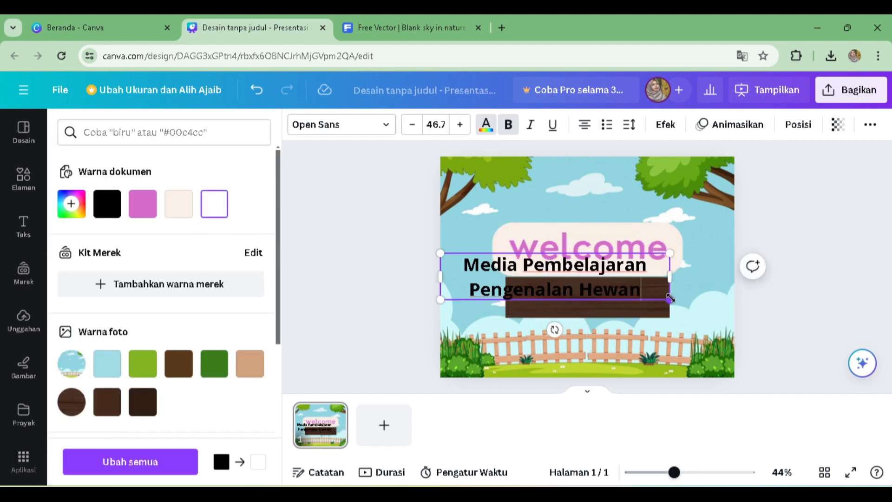
double_click(573, 285)
click(212, 207)
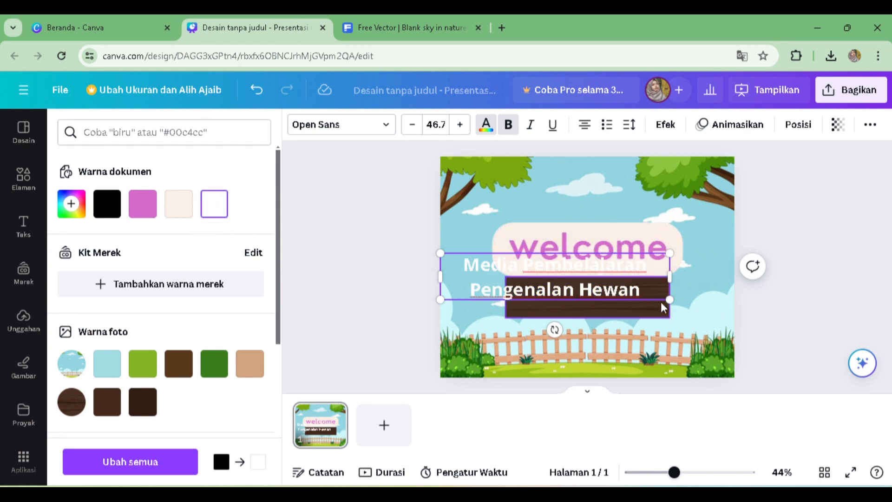
Step: Shrink the heading to font size 30 and centre it on the dark wooden plank
drag(670, 299, 587, 285)
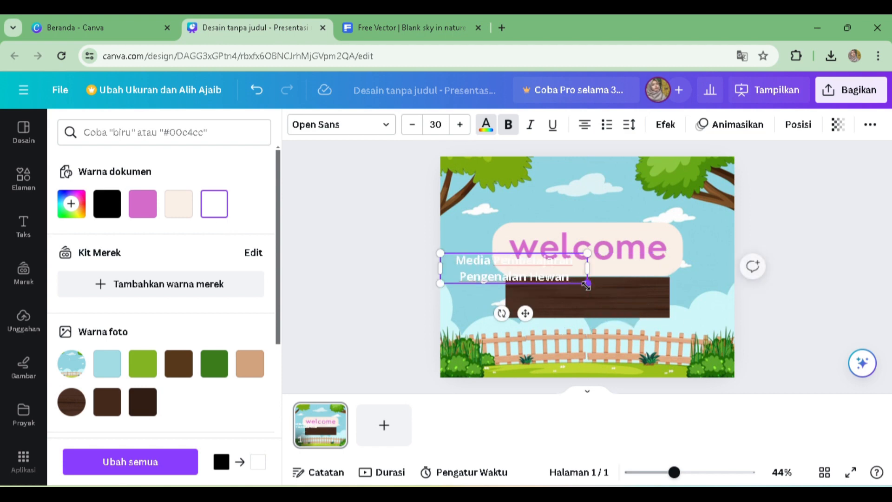
drag(524, 315, 596, 343)
click(591, 293)
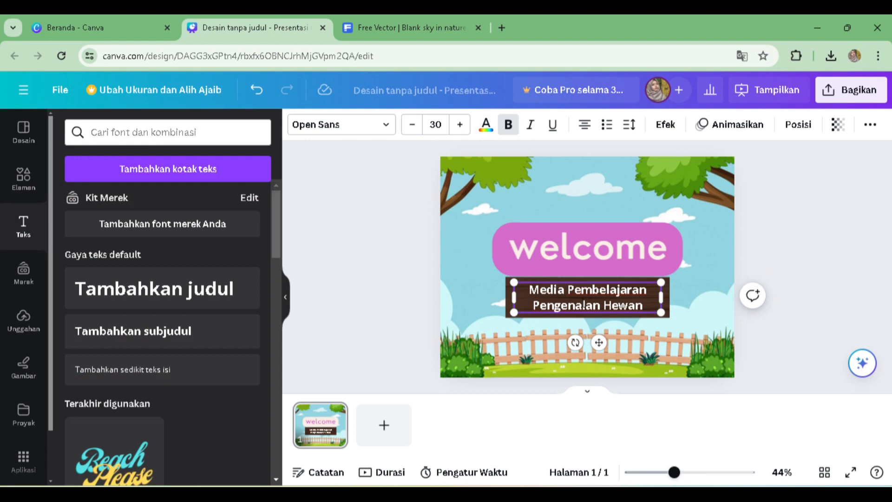
Step: Apply the Timbul text effect to the heading and break it into two lines before "Pengenalan Hewan"
click(665, 124)
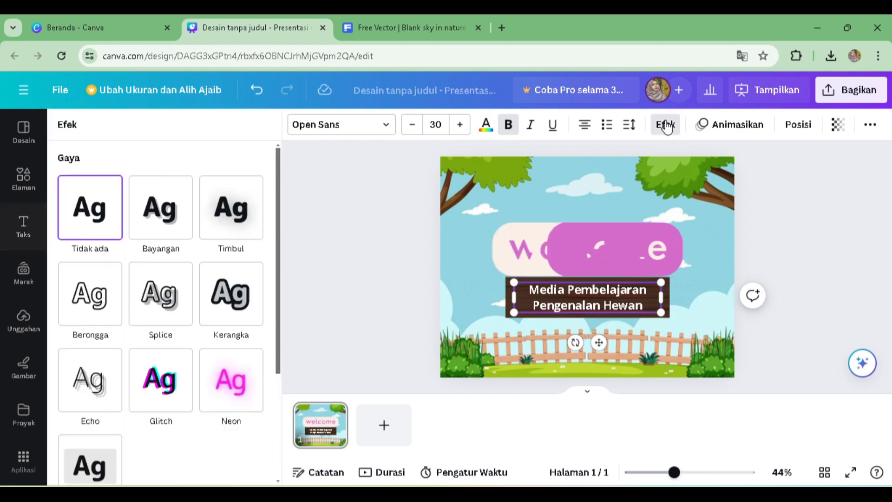
click(246, 222)
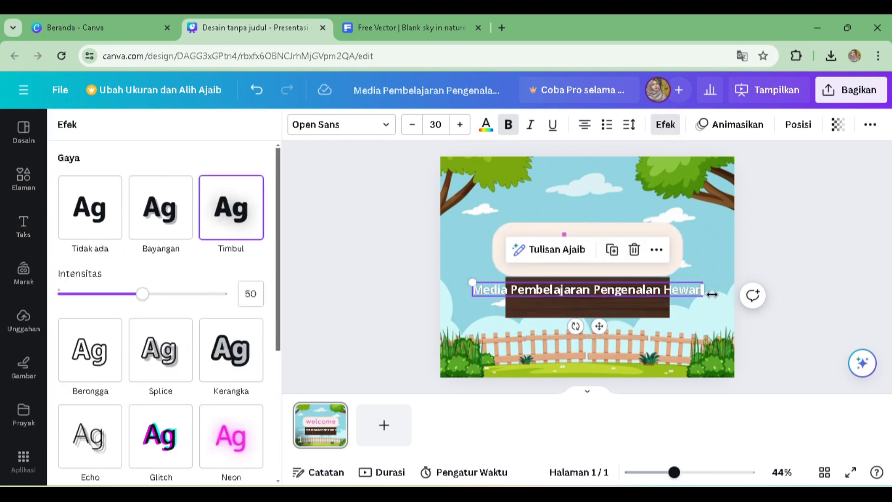
click(595, 291)
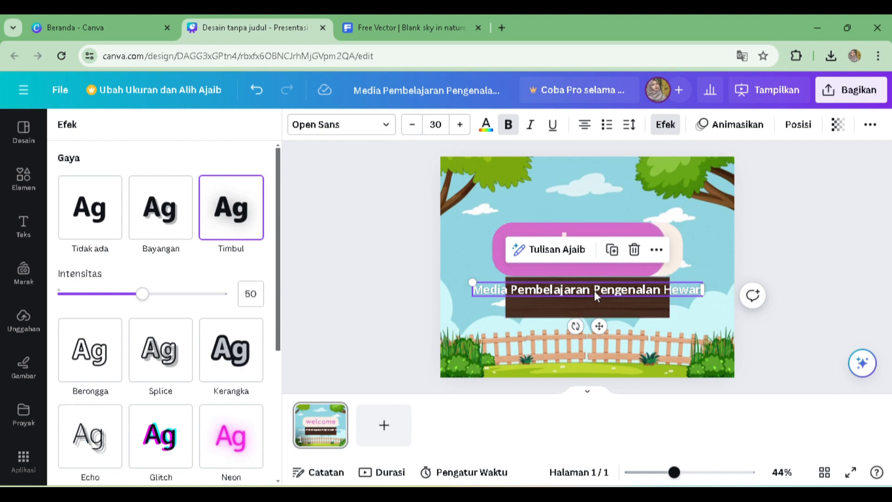
key(Return)
click(833, 206)
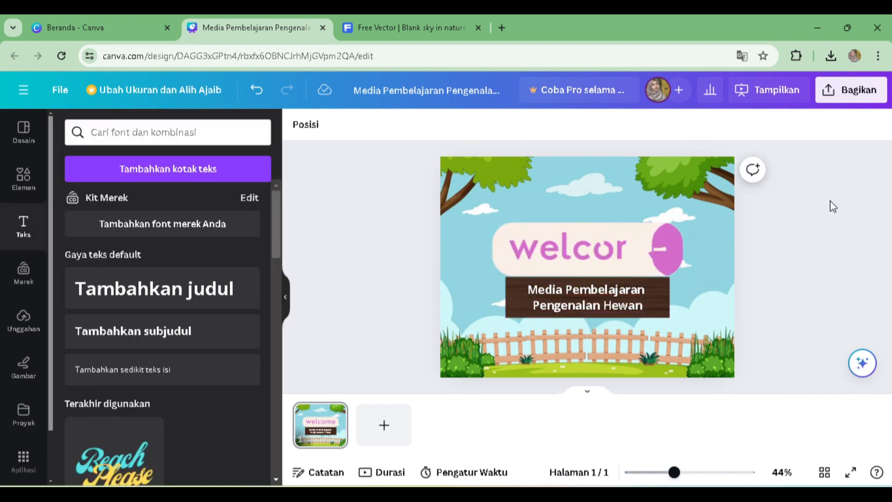
Step: Apply the Terhuyung text animation to the heading on the wooden plank
click(623, 297)
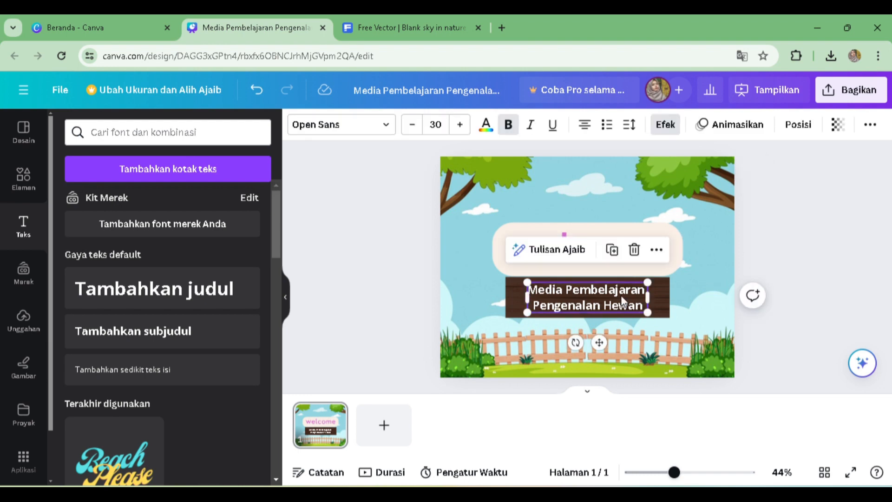
click(741, 129)
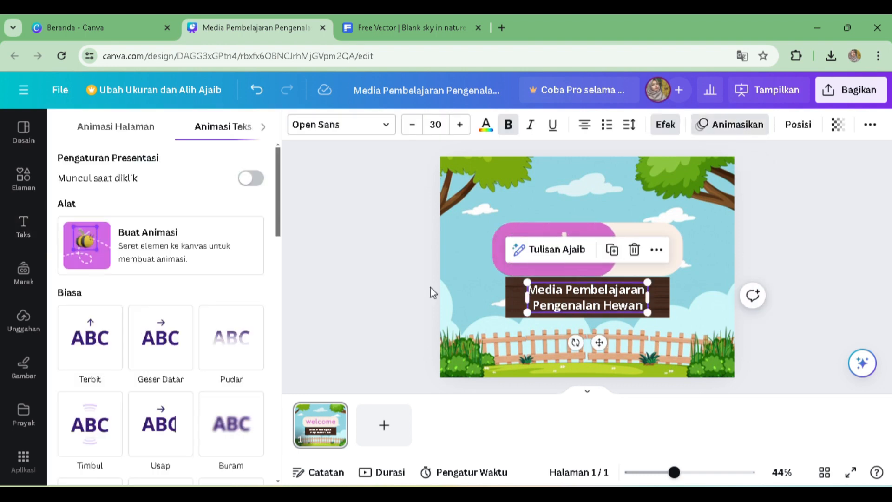
scroll(204, 361, down, 15)
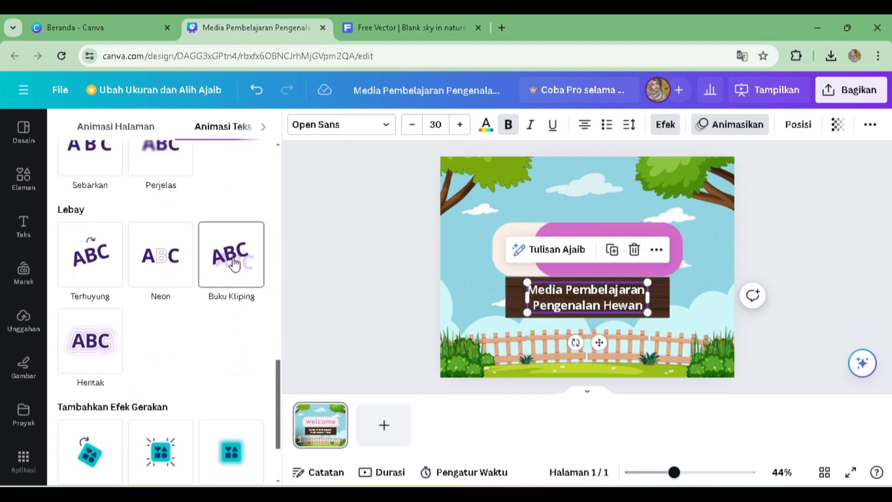
click(93, 270)
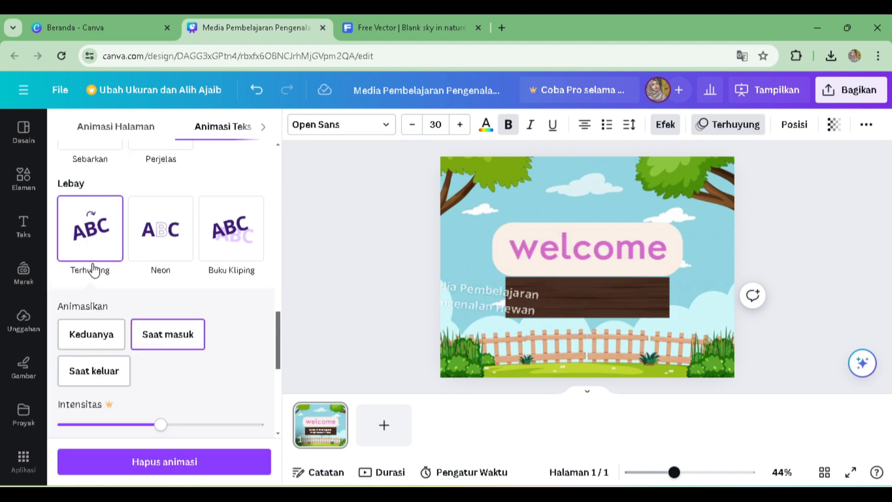
click(353, 297)
click(839, 245)
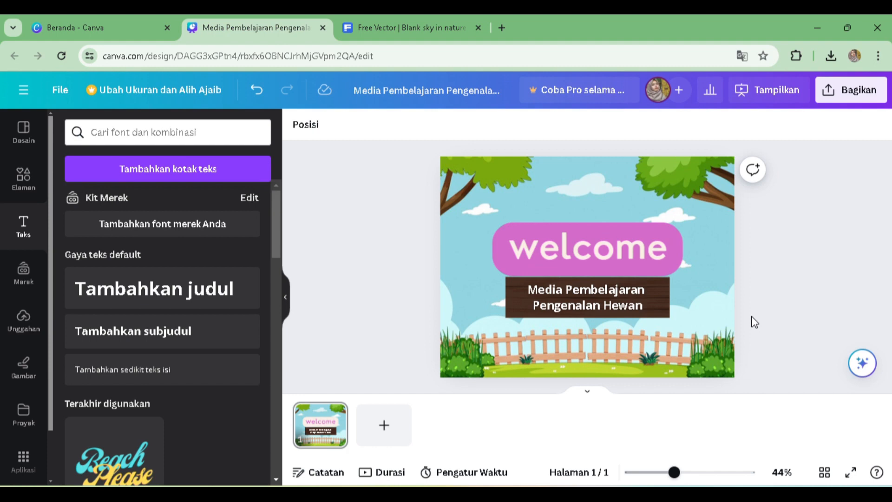
Step: Search the graphic elements for "next" and add the pink-to-orange pill button with a cream arrow to the page
click(26, 186)
drag(135, 134, 69, 135)
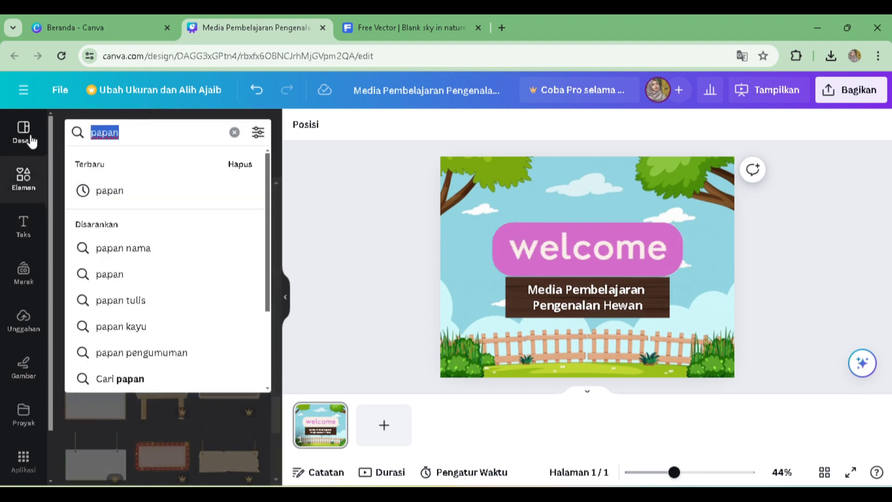
text(next)
key(Return)
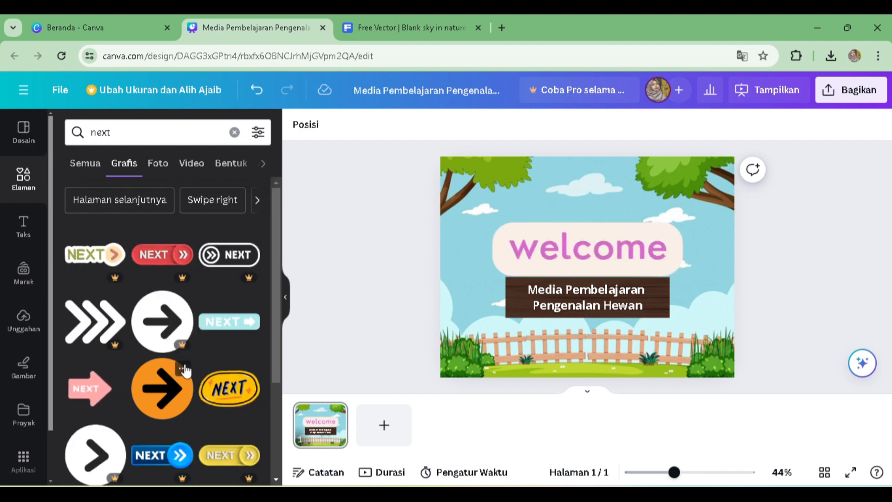
scroll(185, 367, down, 3)
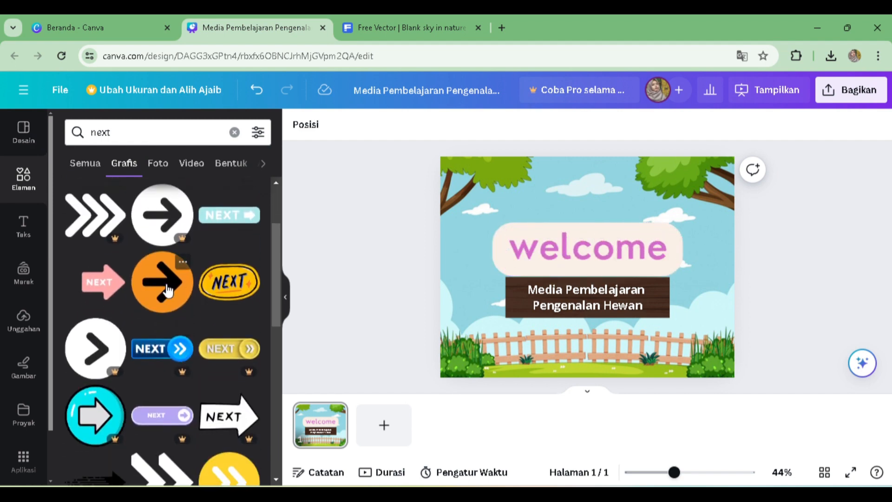
scroll(168, 290, down, 10)
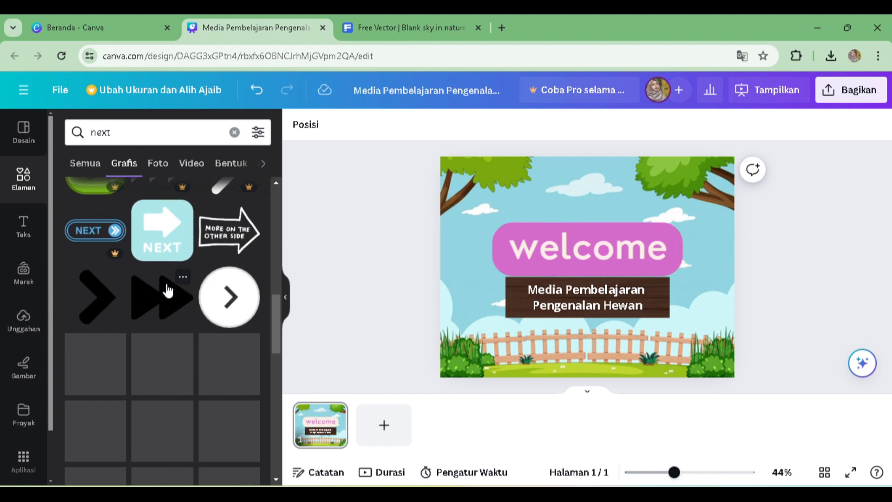
scroll(181, 367, down, 10)
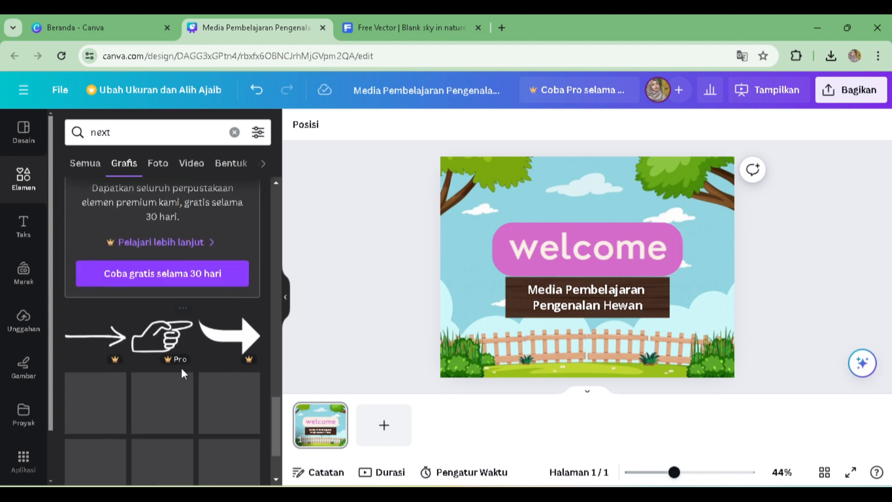
scroll(181, 367, down, 3)
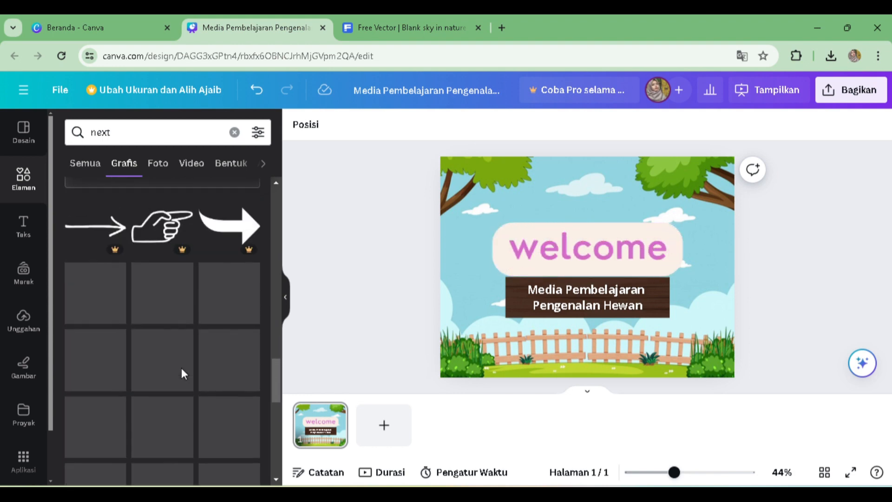
scroll(182, 372, down, 2)
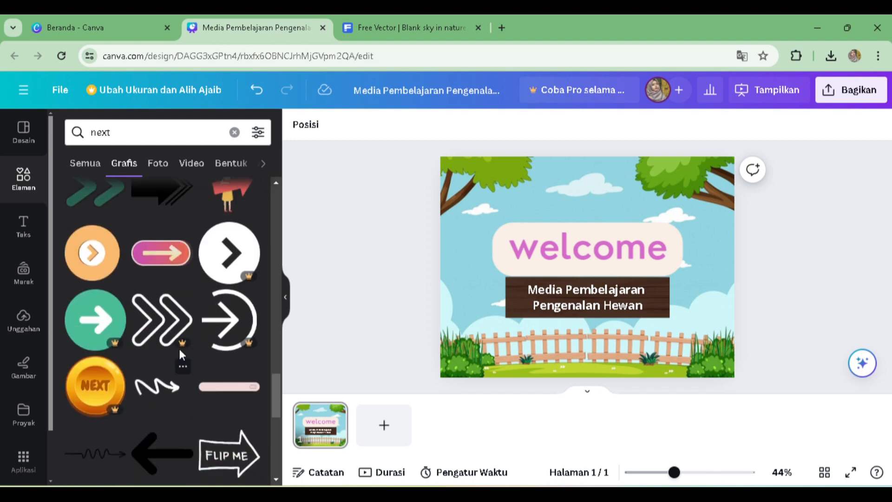
click(160, 253)
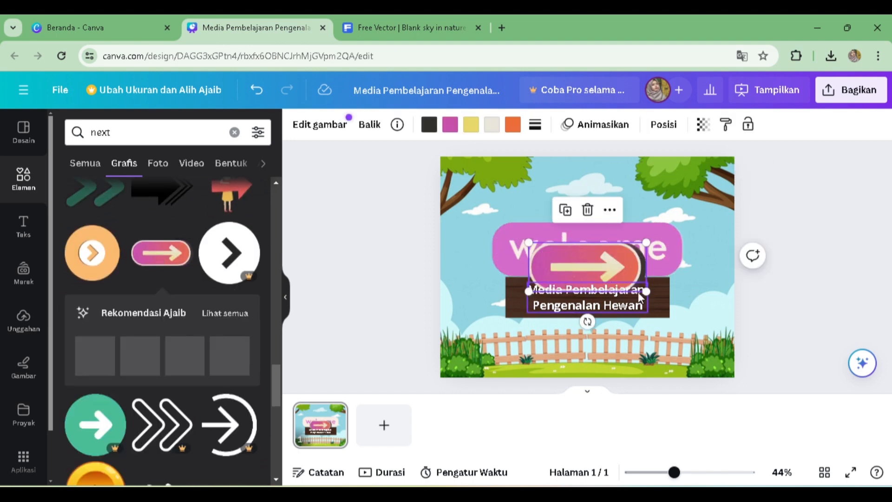
Step: Shrink the arrow button to about half its size and centre it below the wooden title plank
drag(614, 268, 615, 344)
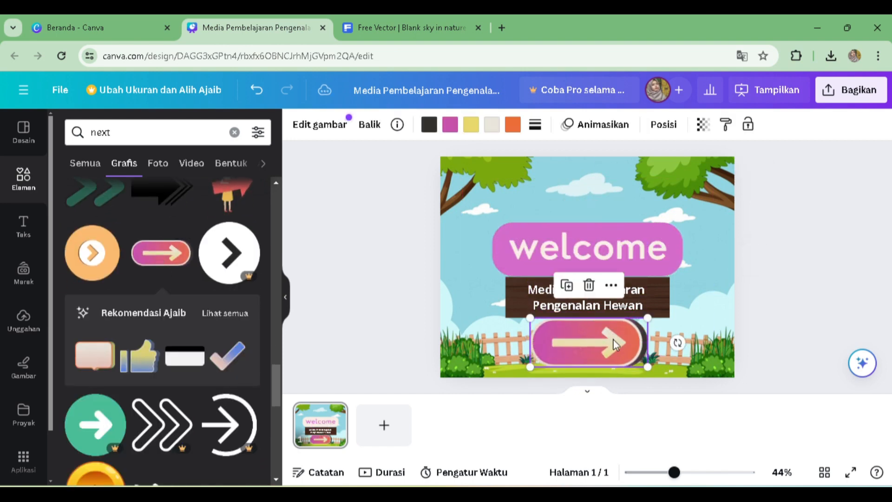
drag(649, 317, 589, 344)
click(791, 251)
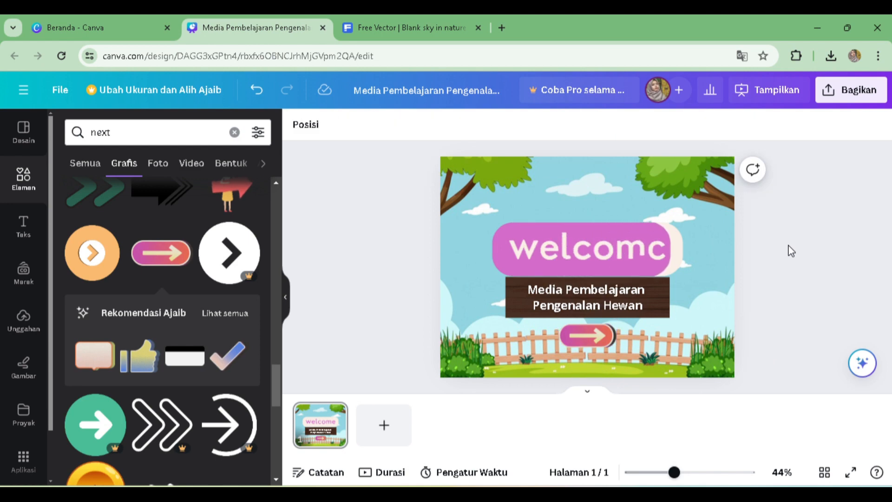
Step: Duplicate the opening page and delete the welcome badge, heading, wooden plank and arrow button from the copy
right_click(324, 434)
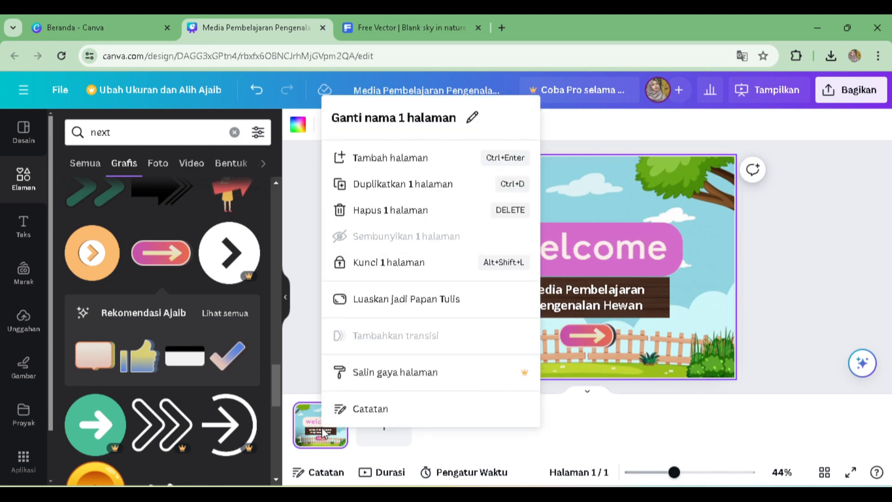
click(412, 186)
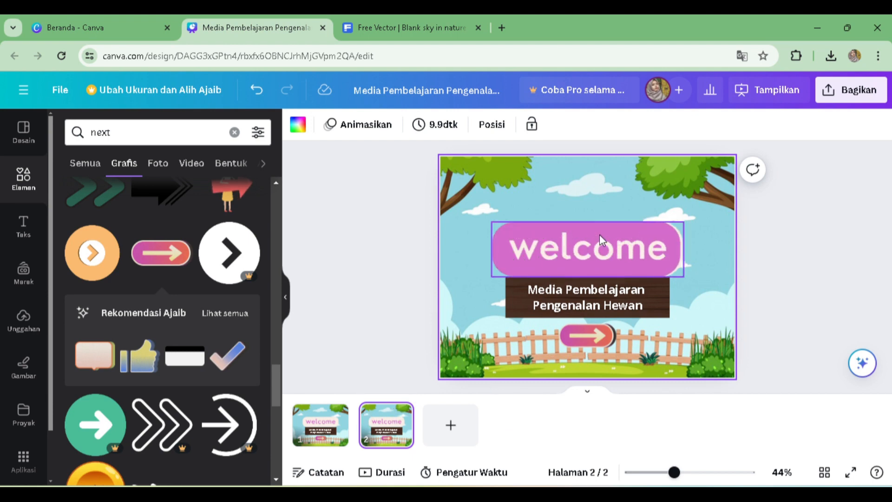
click(609, 258)
key(Delete)
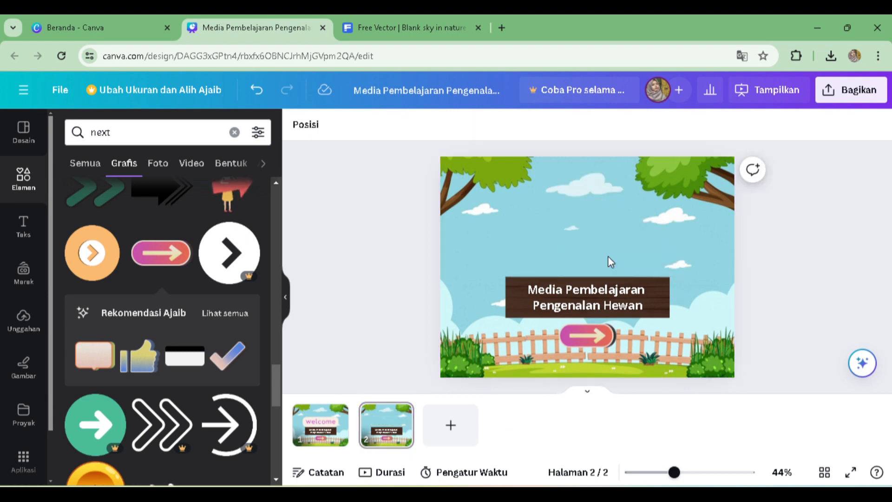
click(615, 289)
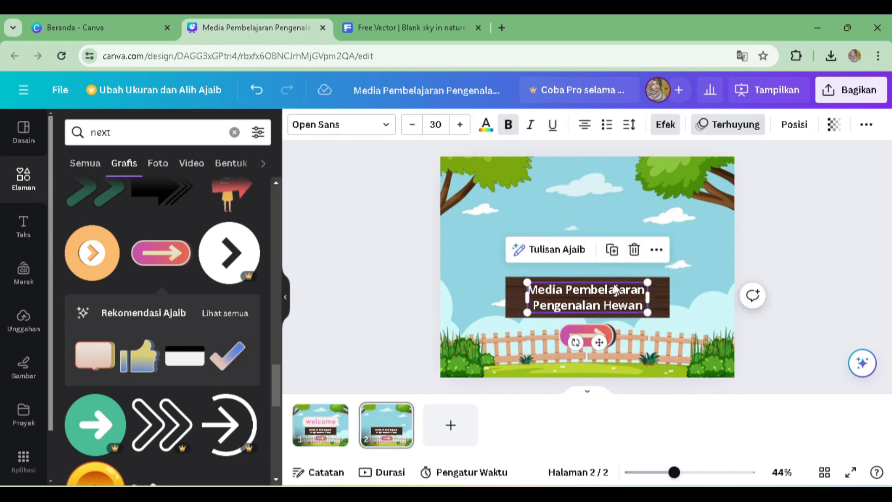
key(Delete)
click(615, 283)
key(Delete)
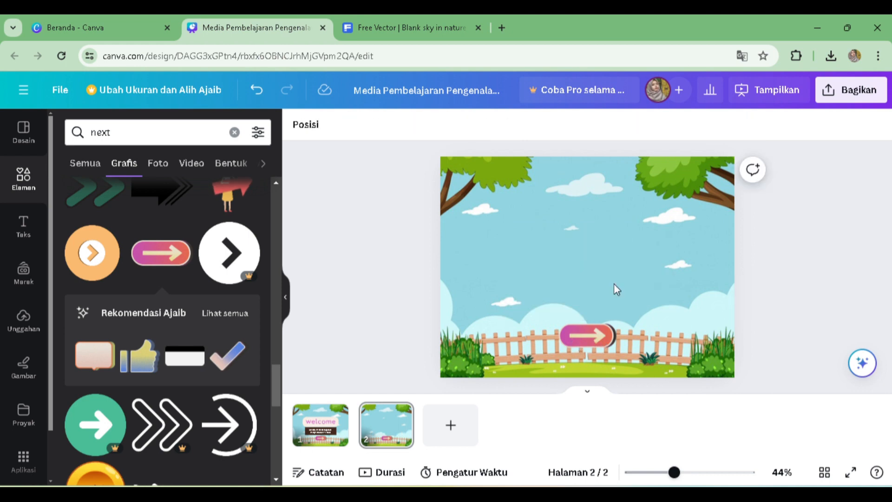
click(594, 338)
key(Delete)
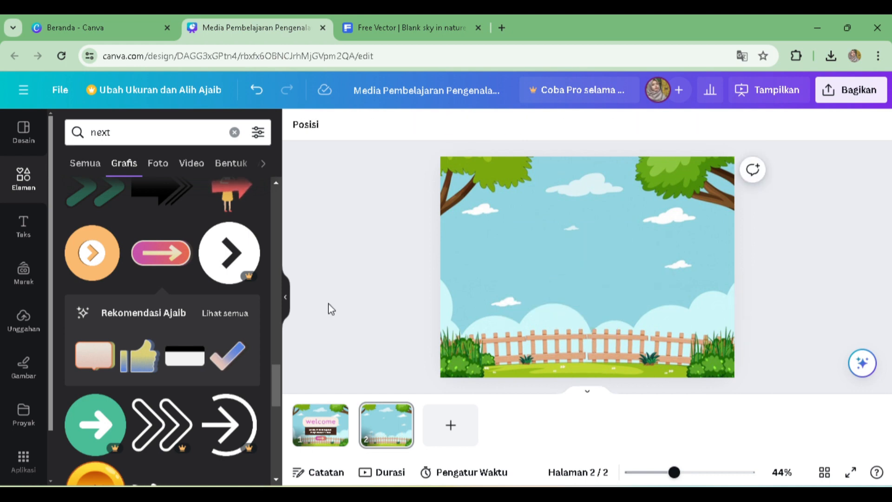
Step: Search the graphic elements for "papan" and place the hanging oval wooden sign large across the upper part of page 2
click(339, 437)
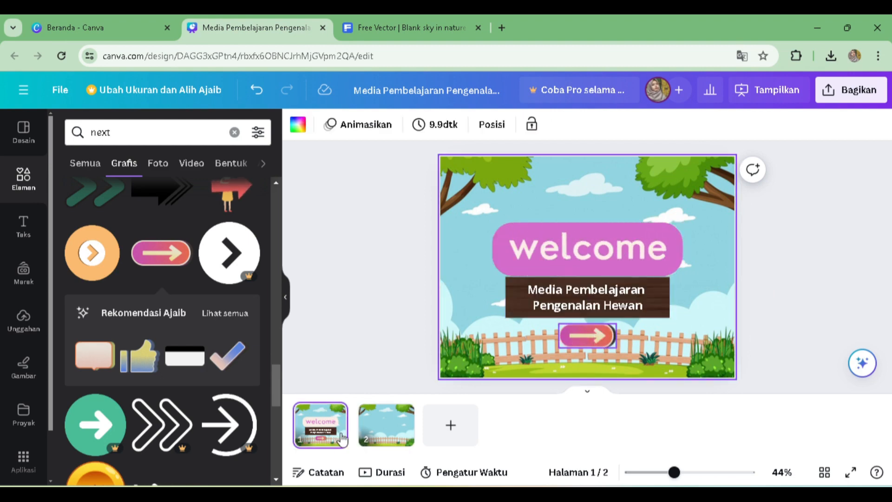
click(386, 428)
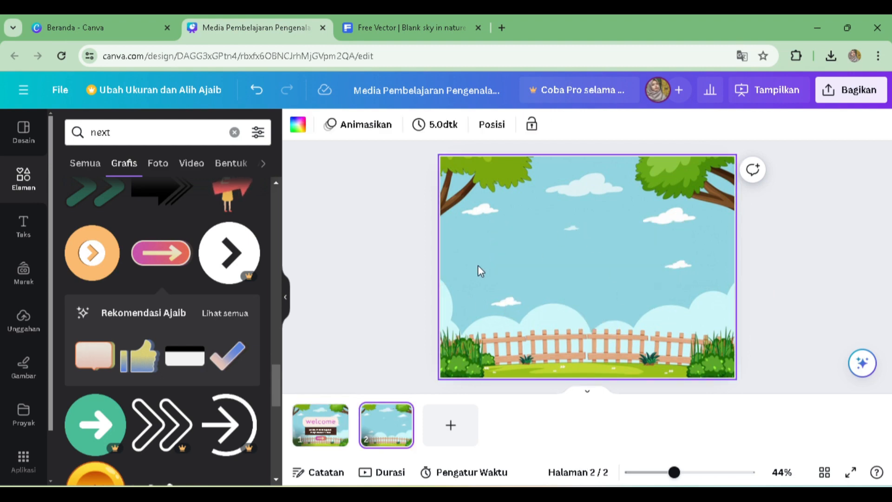
click(129, 134)
key(ctrl+a)
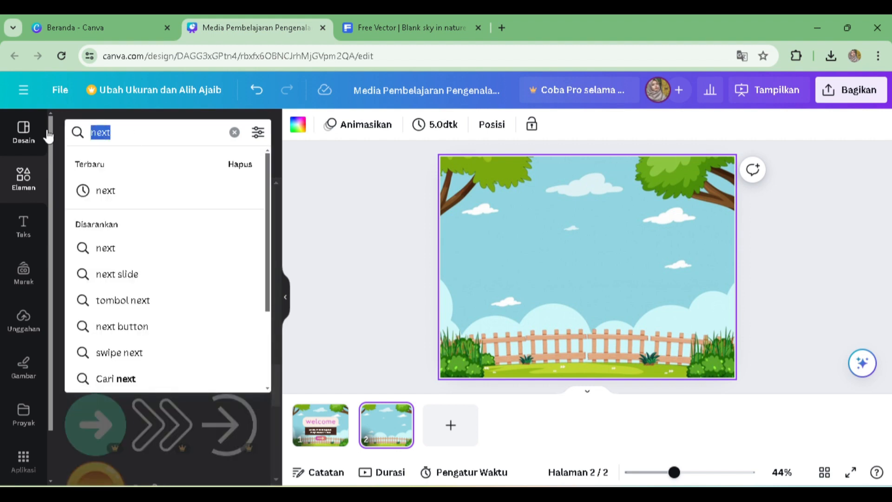
text(papan)
key(Return)
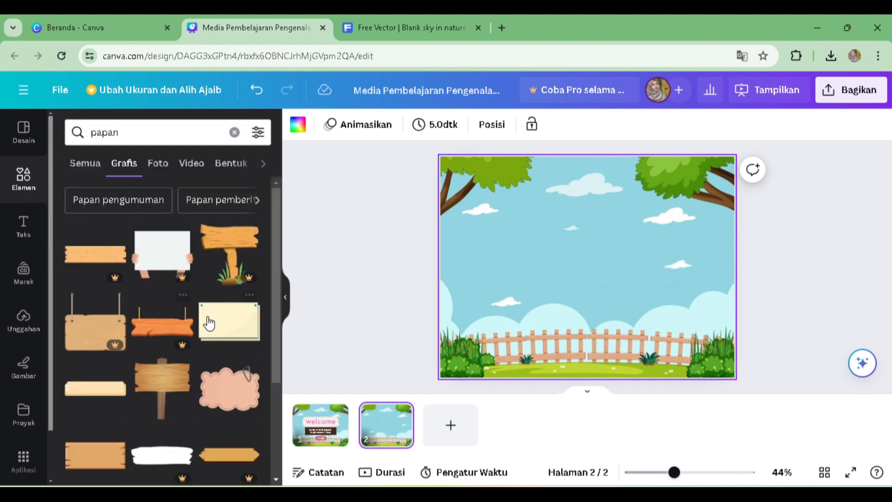
scroll(127, 355, down, 3)
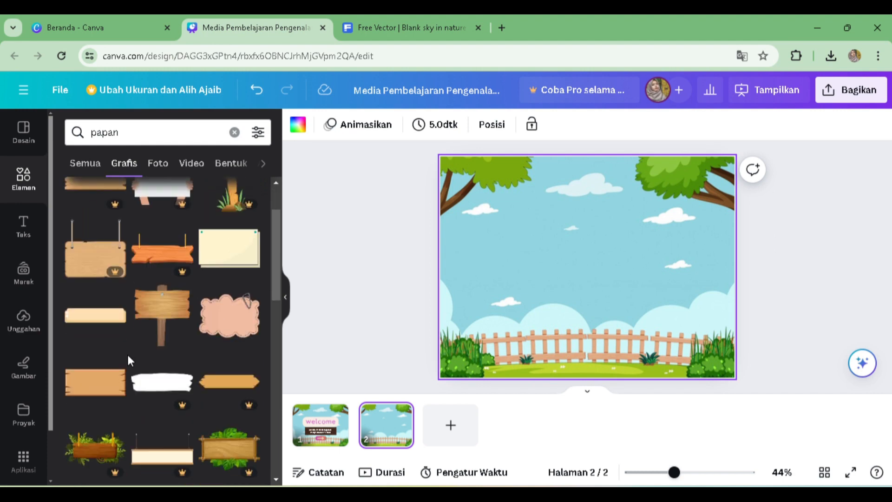
scroll(127, 355, up, 3)
scroll(128, 355, down, 5)
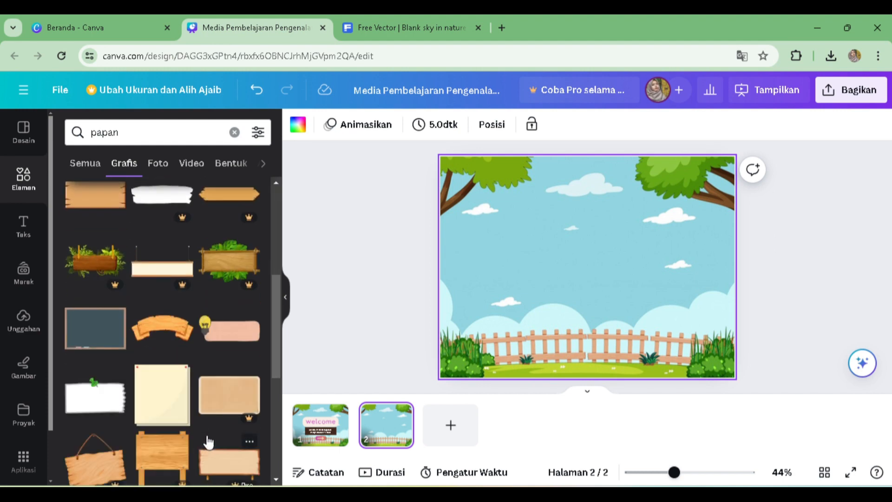
scroll(211, 393, down, 4)
scroll(212, 393, up, 4)
scroll(211, 393, down, 4)
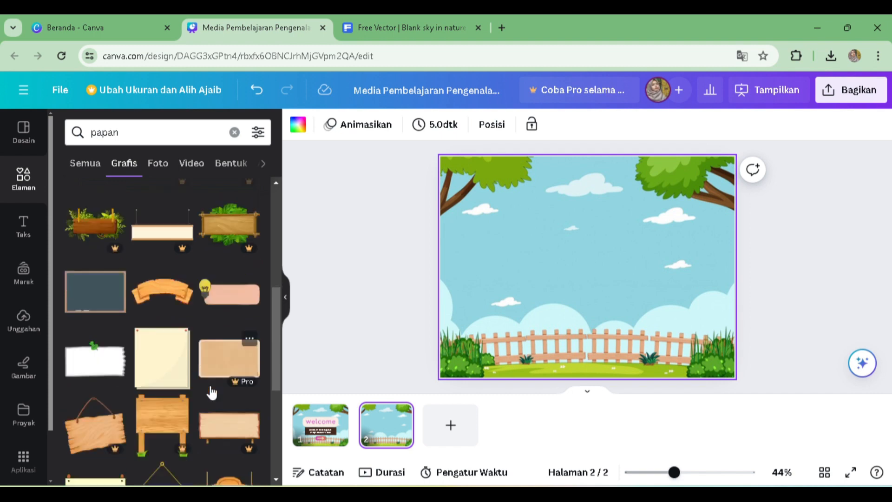
scroll(211, 393, down, 1)
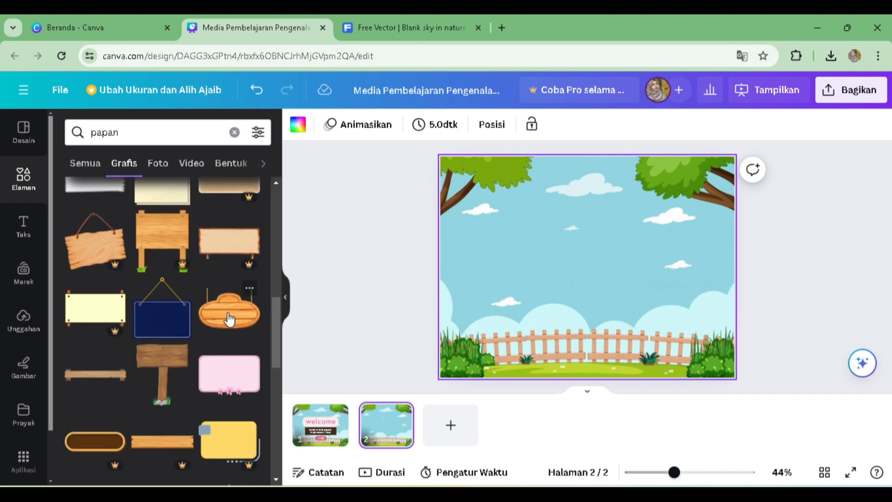
drag(225, 315, 489, 191)
click(784, 234)
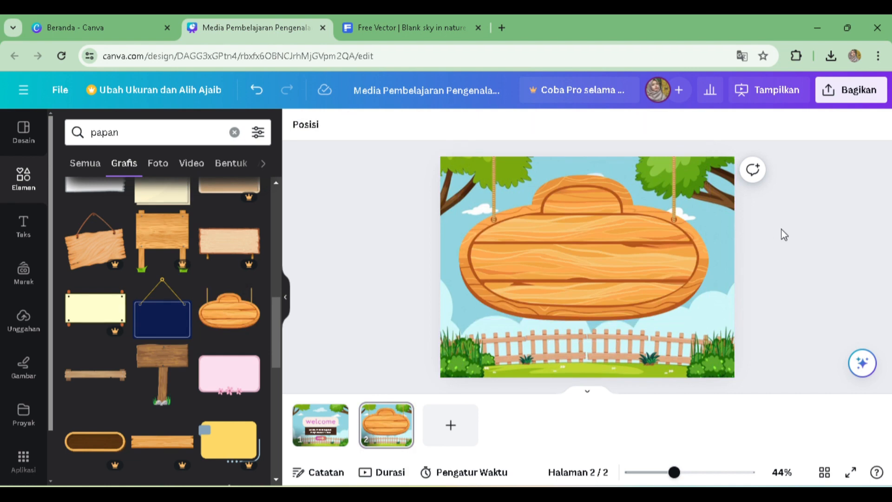
Step: Add a body text box on the oval wooden sign reading "Media ini digunakan untuk pembelajaran mengenal hewan"
click(22, 236)
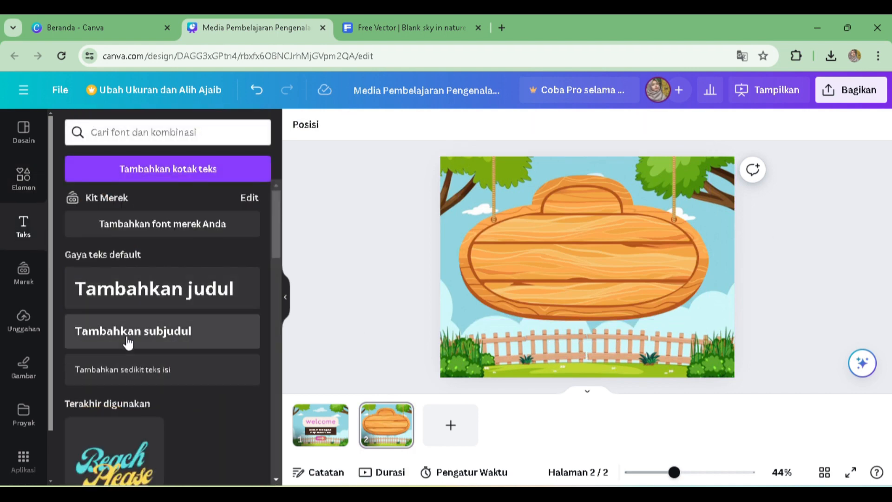
drag(126, 366, 580, 248)
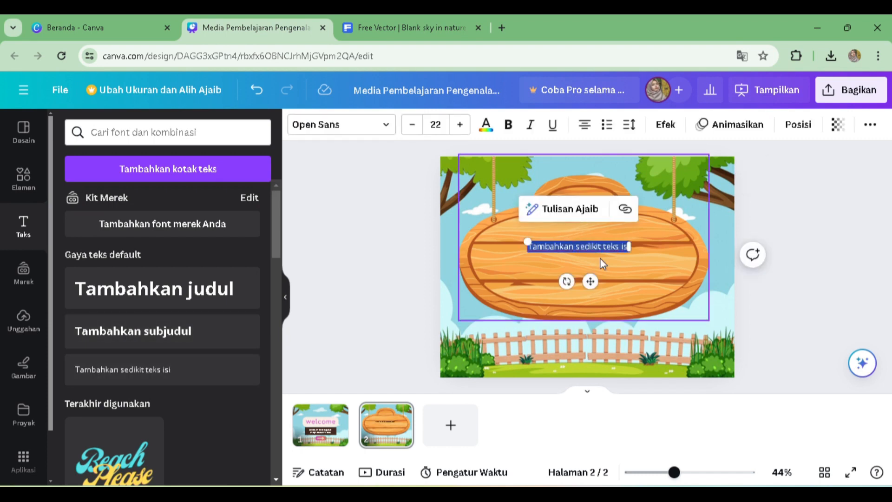
text(Media)
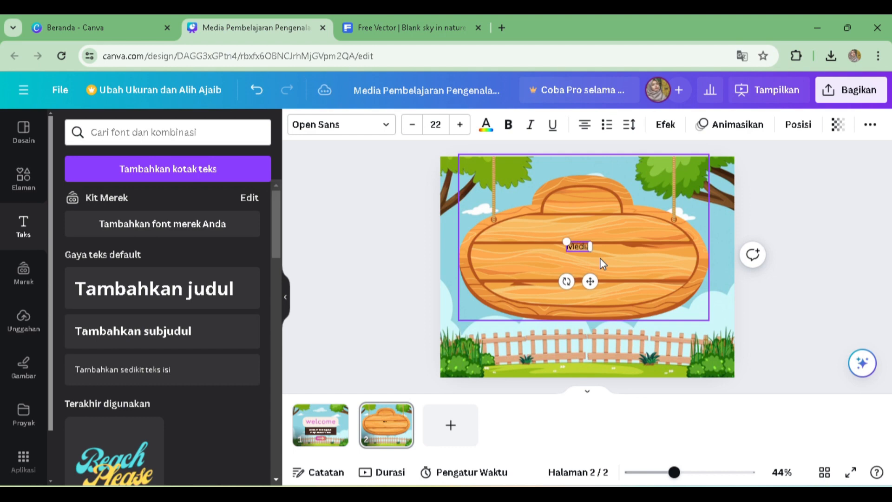
text( ini digunakan)
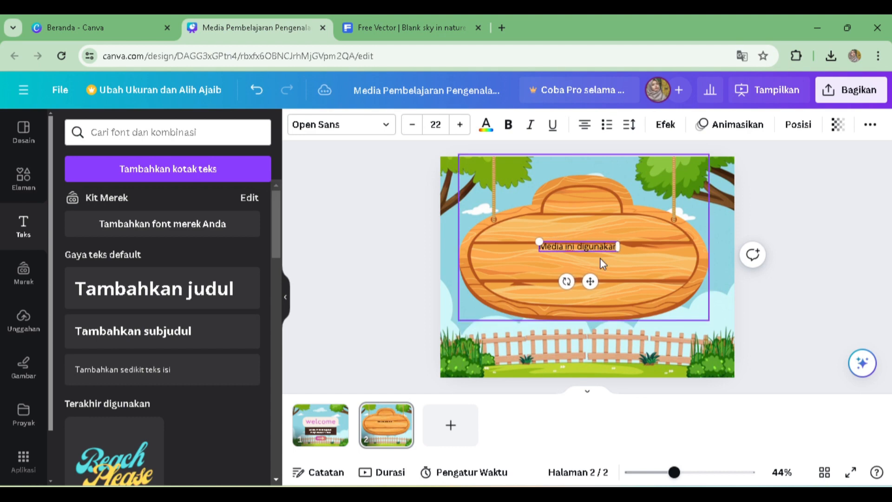
text( untuk pembelaja)
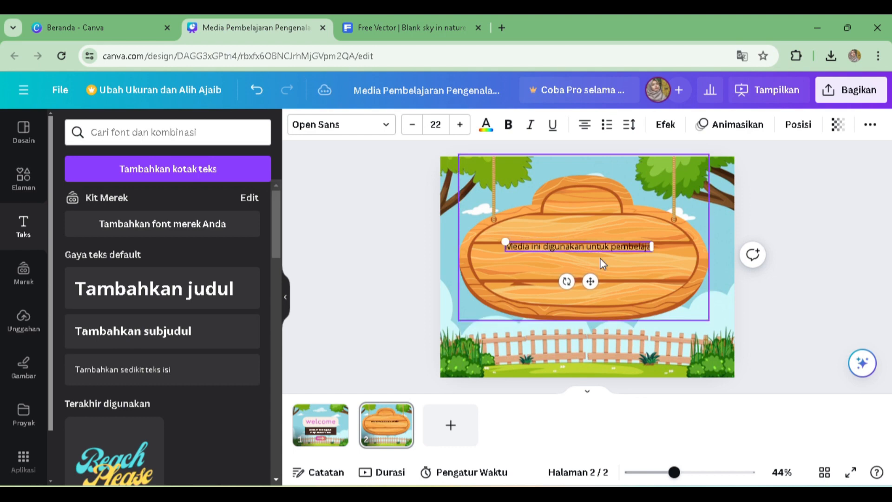
text(ran mengenal)
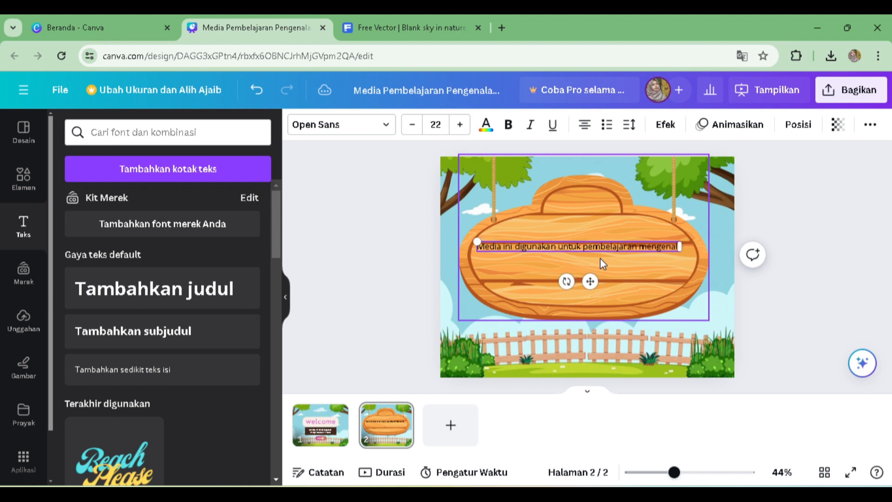
text( hewan)
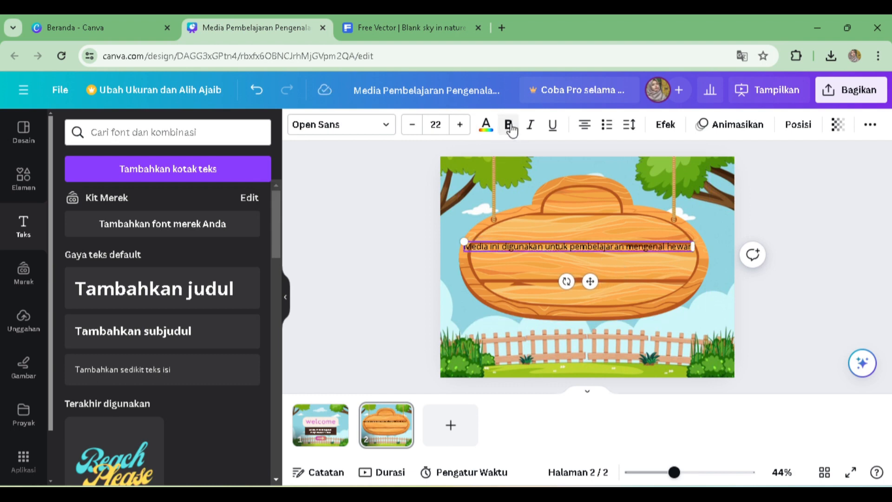
Step: Try to colour the text box on the oval wooden sign white
click(486, 128)
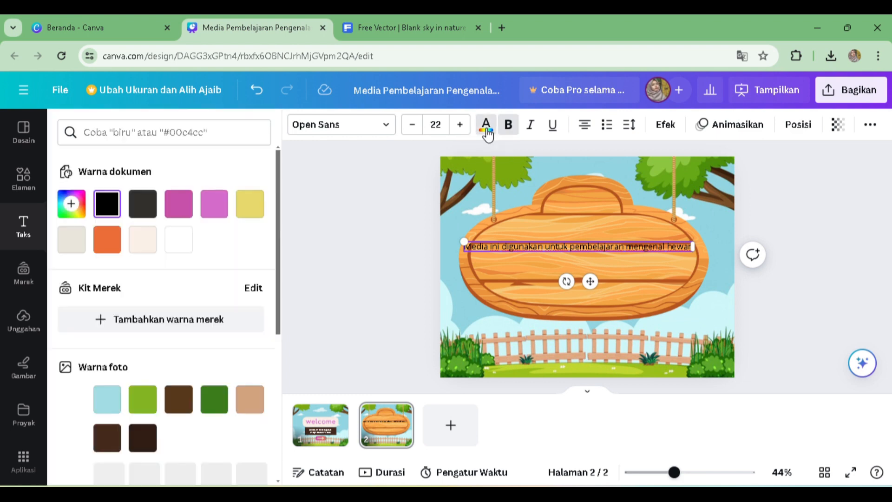
click(172, 249)
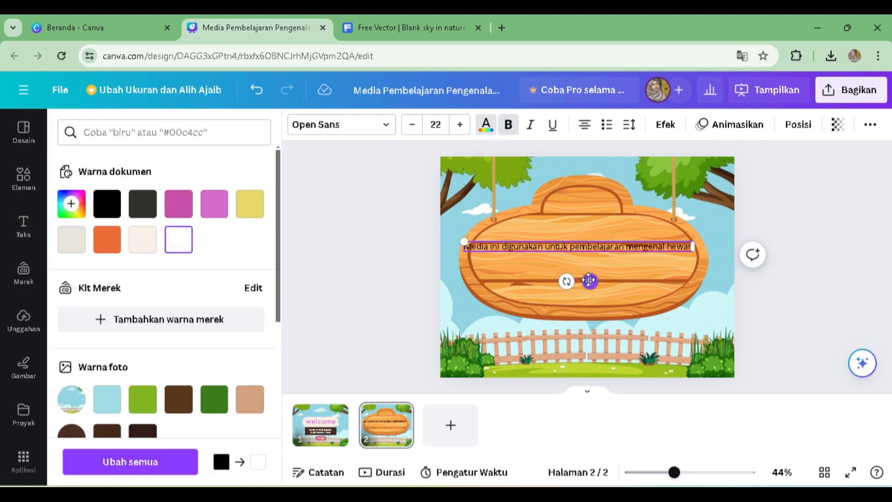
click(170, 246)
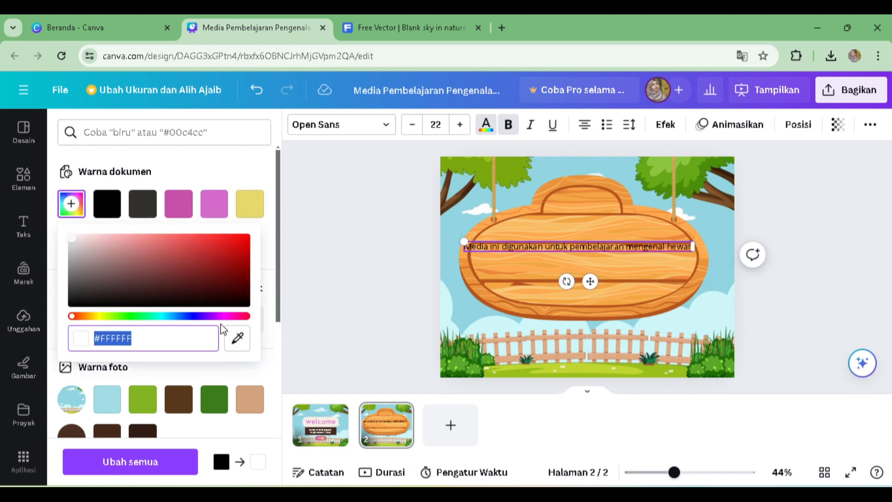
click(360, 259)
click(486, 125)
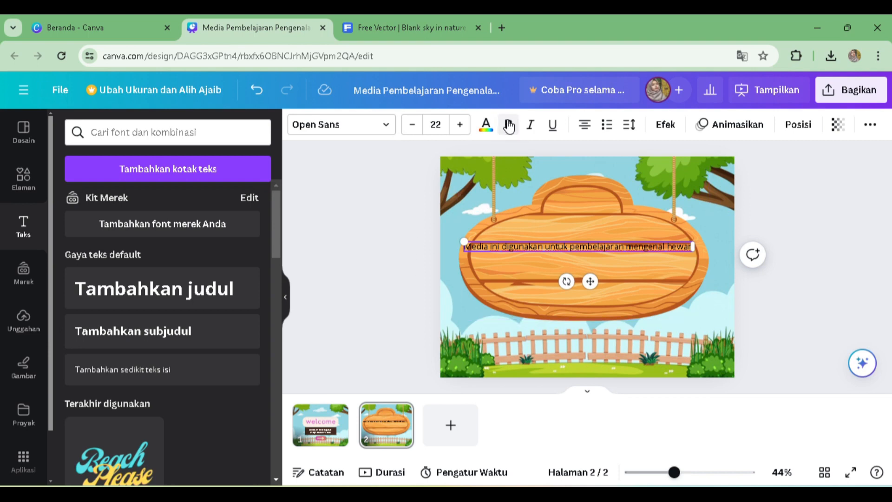
click(486, 125)
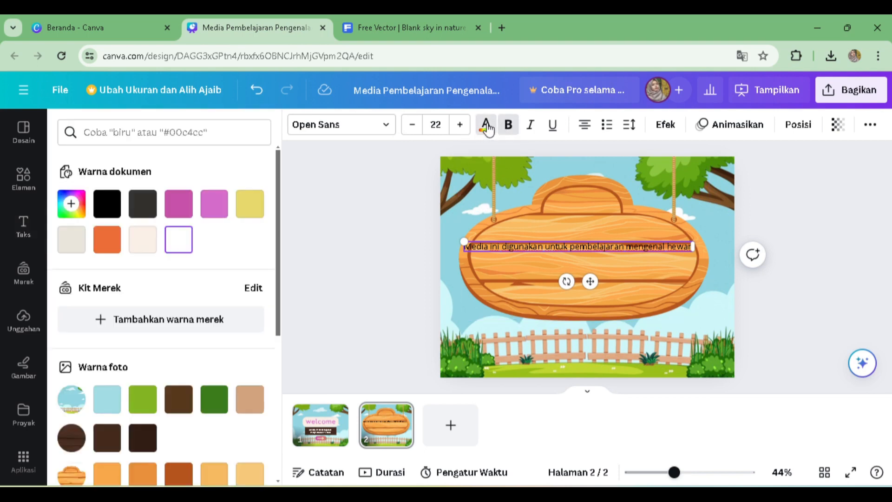
click(183, 240)
Step: Select the whole sentence inside the text box on the oval wooden sign and colour it white
click(574, 246)
key(ctrl+a)
click(562, 247)
key(ctrl+a)
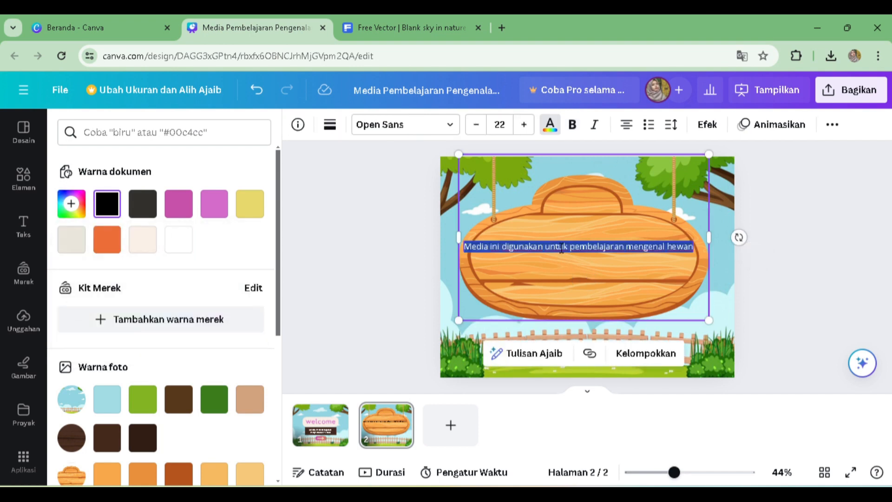
click(188, 236)
click(351, 244)
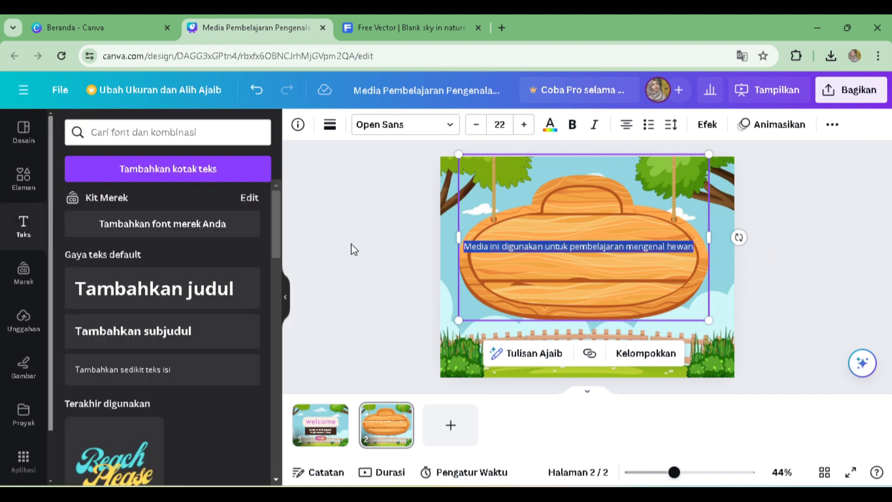
Step: Centre the oval wooden sign horizontally on page 2 and lower the white sentence to the middle of the board
mouse_move(635, 266)
mouse_down()
mouse_move(657, 249)
mouse_move(640, 271)
mouse_move(634, 261)
mouse_up()
click(785, 266)
click(618, 249)
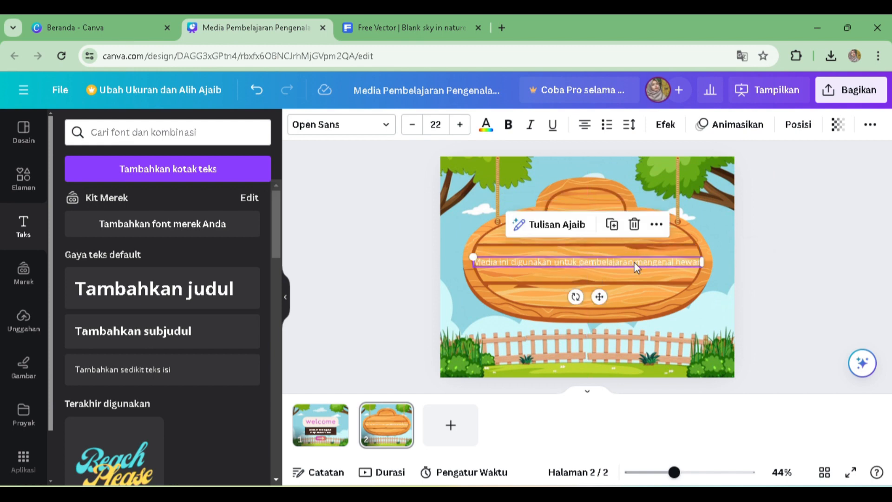
click(829, 217)
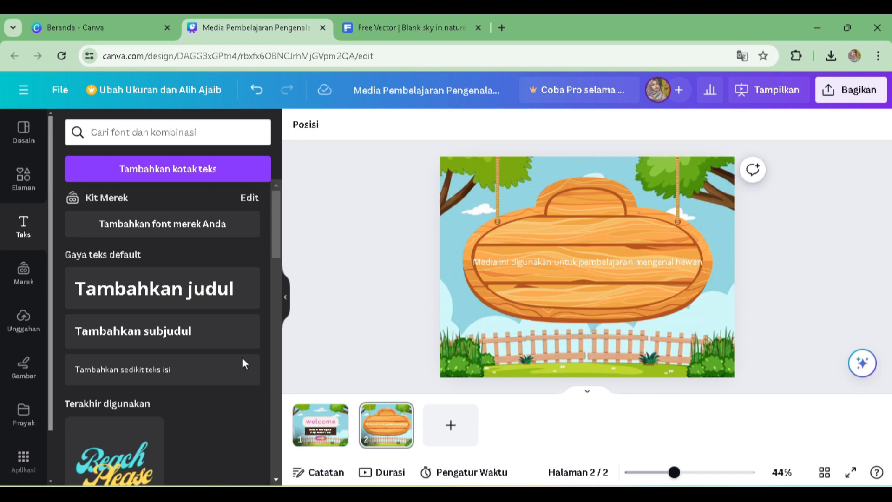
Step: Search the graphic elements for "back" and place the yellow BACK button in page 2's lower-left area at about half its inserted size
click(22, 185)
click(151, 132)
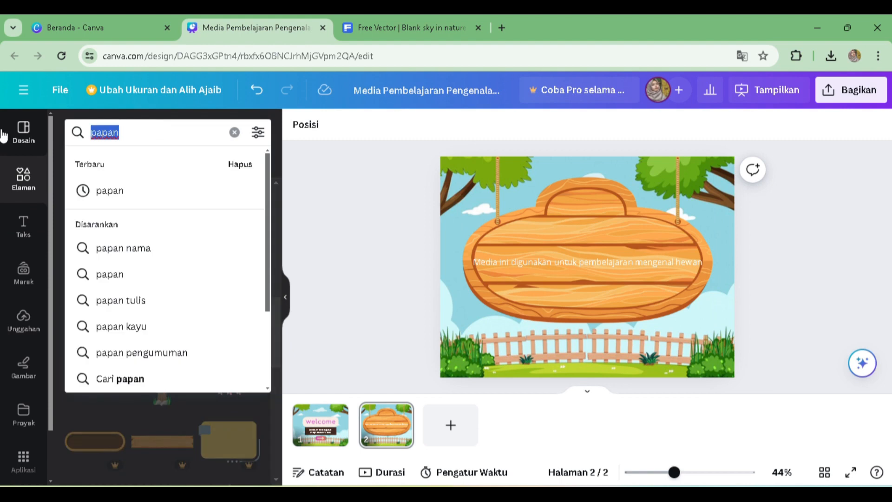
text(back)
key(Return)
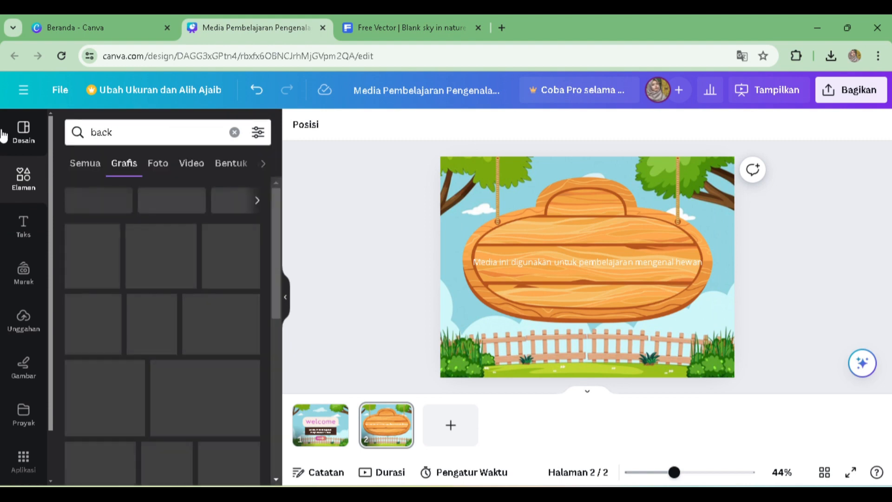
scroll(236, 277, down, 2)
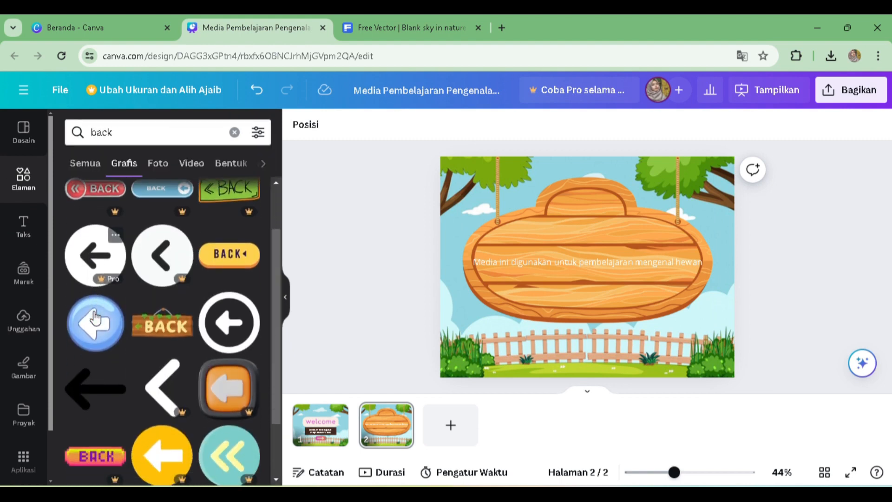
drag(235, 260, 487, 341)
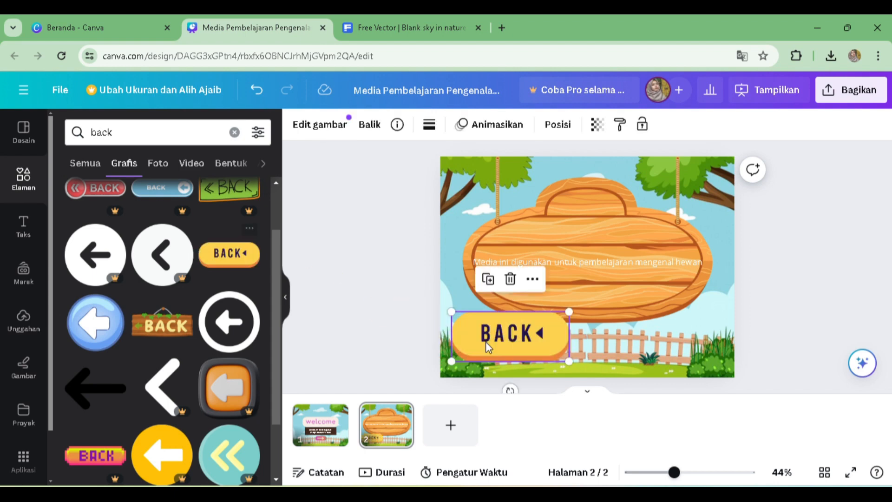
drag(568, 360, 496, 327)
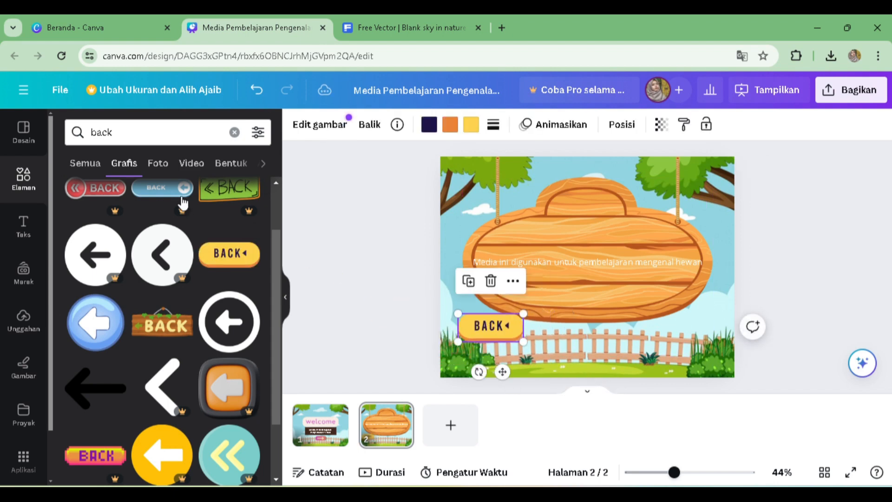
Step: Search the graphic elements for "next" and look through the results for a button matching the yellow BACK button
click(174, 136)
text(m)
key(BackSpace)
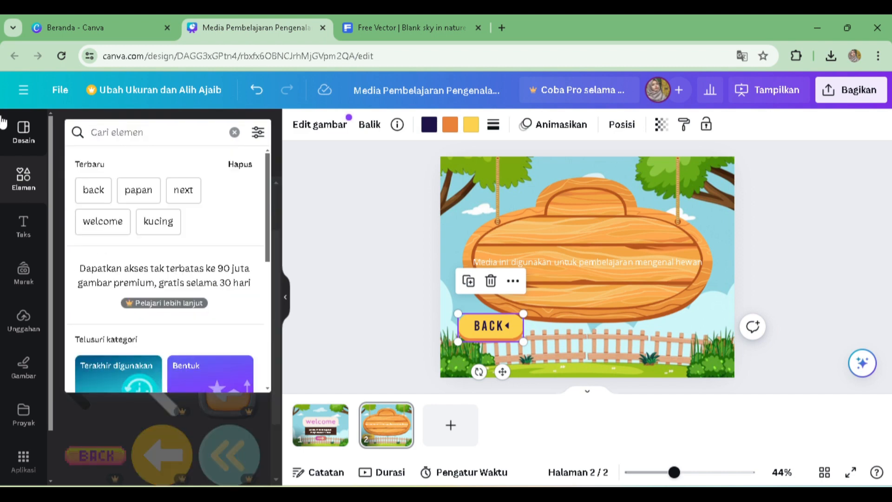
text(next)
key(Return)
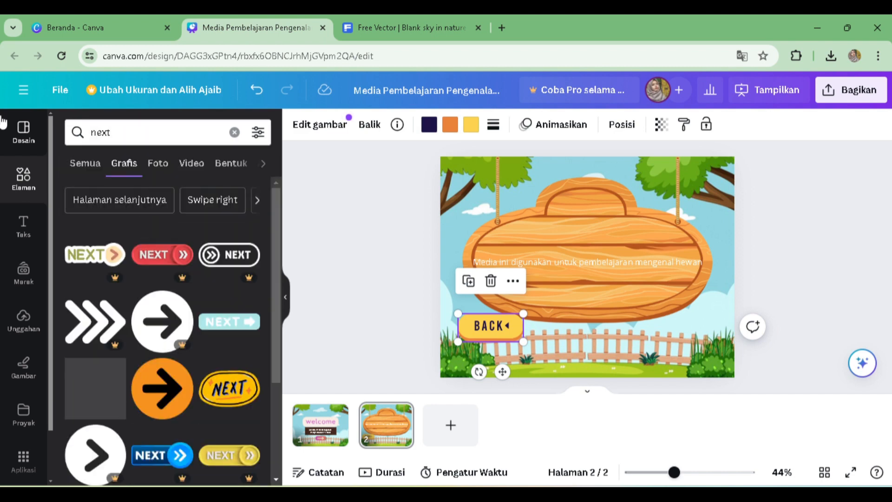
scroll(178, 319, down, 4)
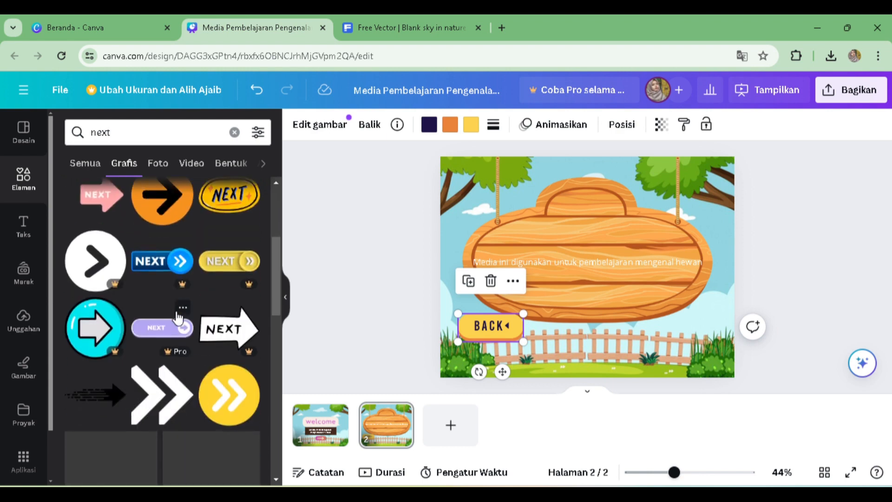
scroll(177, 316, down, 8)
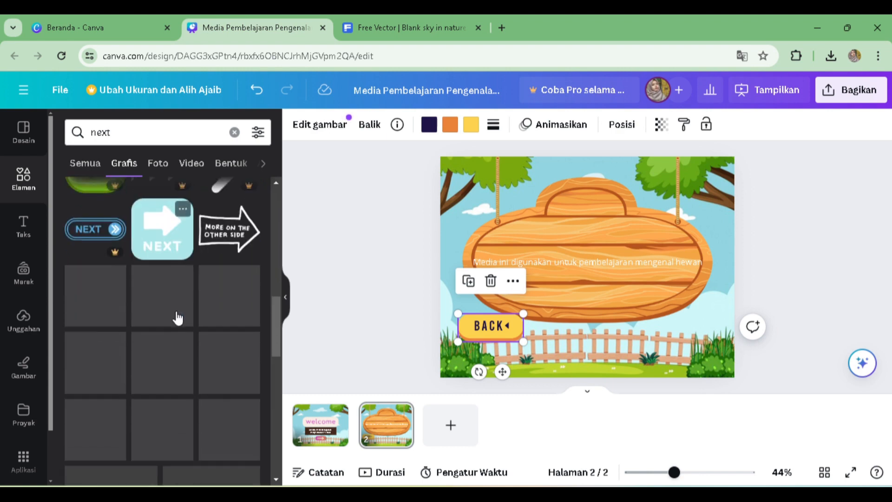
scroll(177, 318, down, 10)
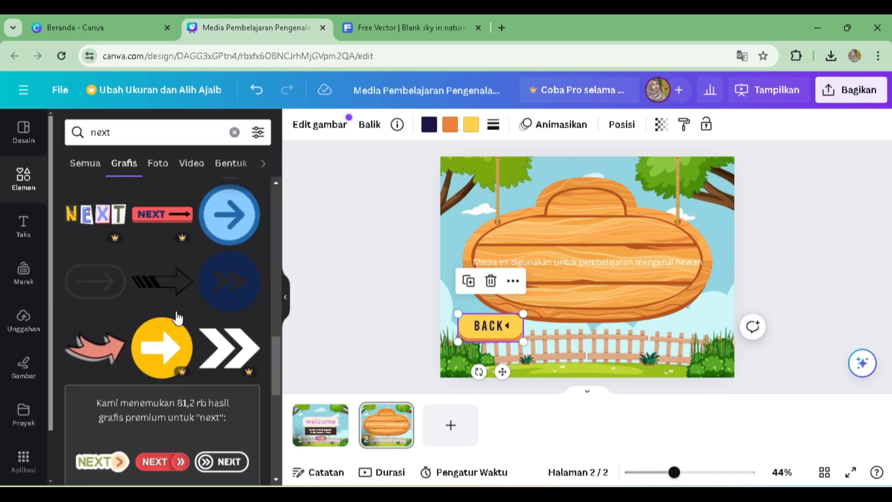
scroll(177, 311, down, 2)
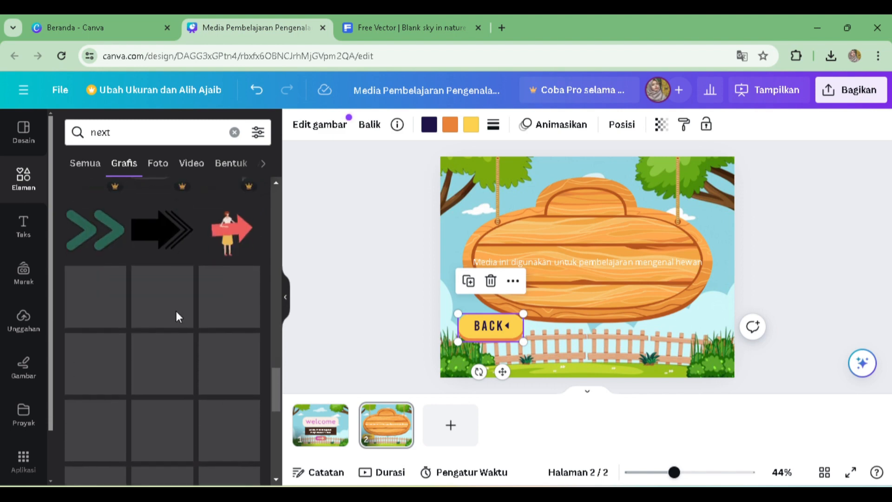
scroll(185, 363, down, 10)
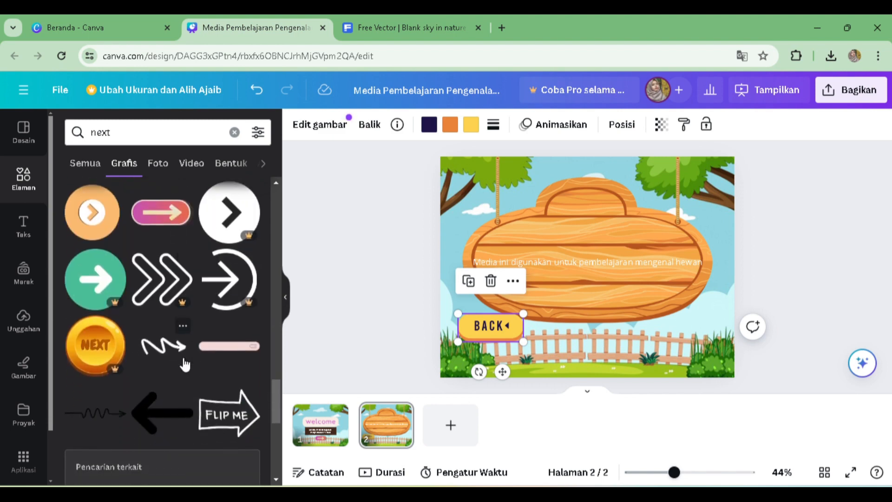
scroll(183, 358, down, 1)
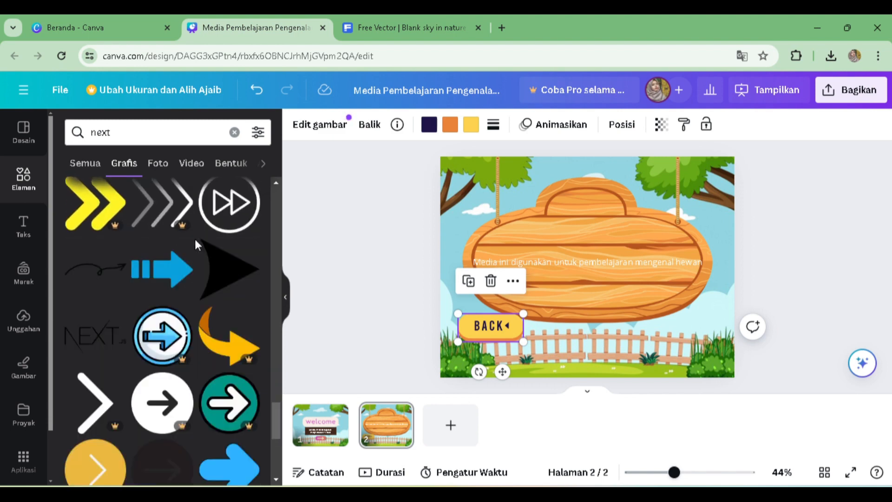
scroll(194, 239, down, 5)
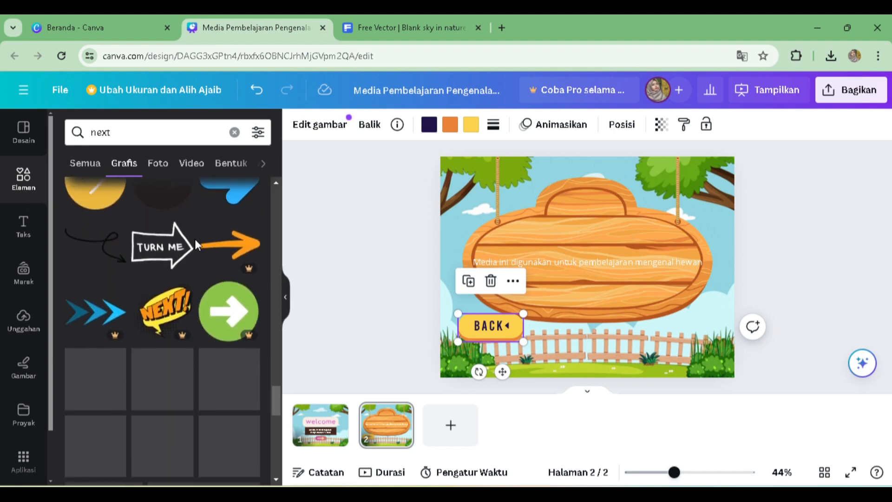
scroll(160, 354, down, 10)
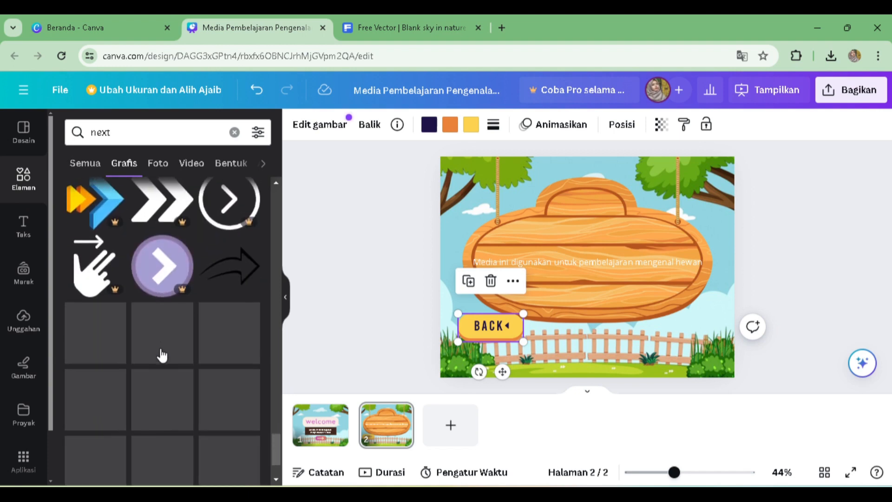
scroll(162, 354, down, 4)
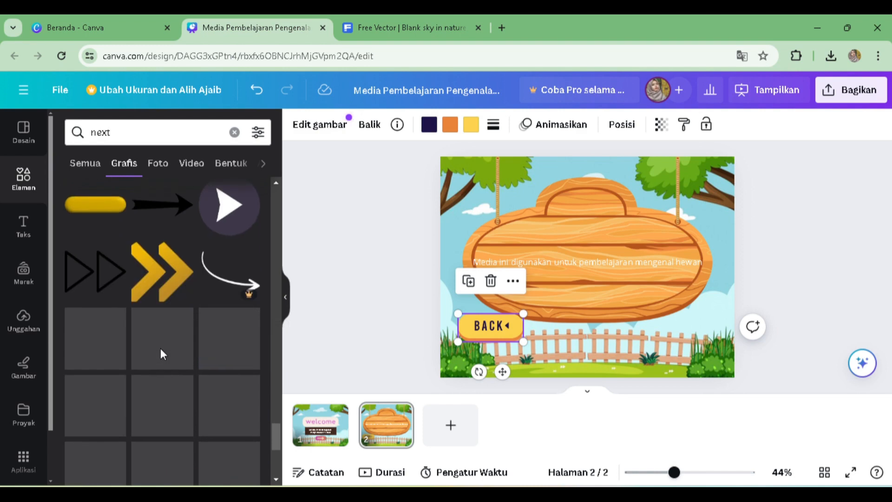
scroll(215, 339, down, 7)
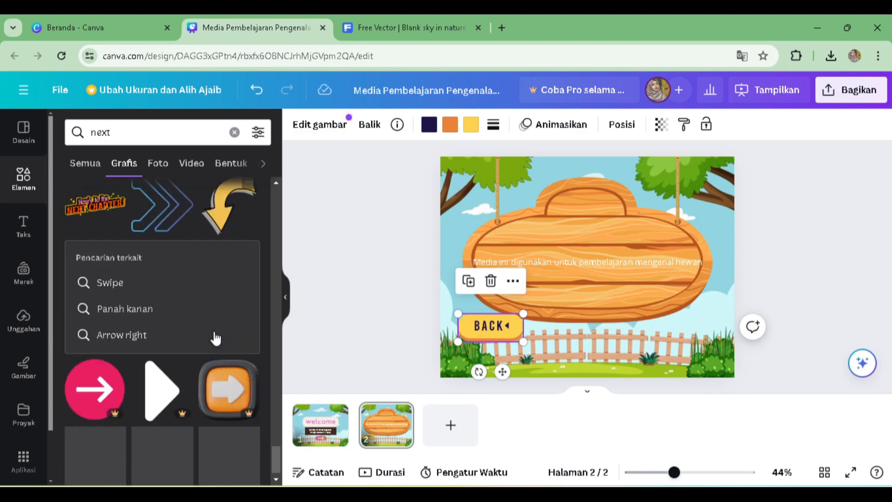
scroll(214, 331, up, 20)
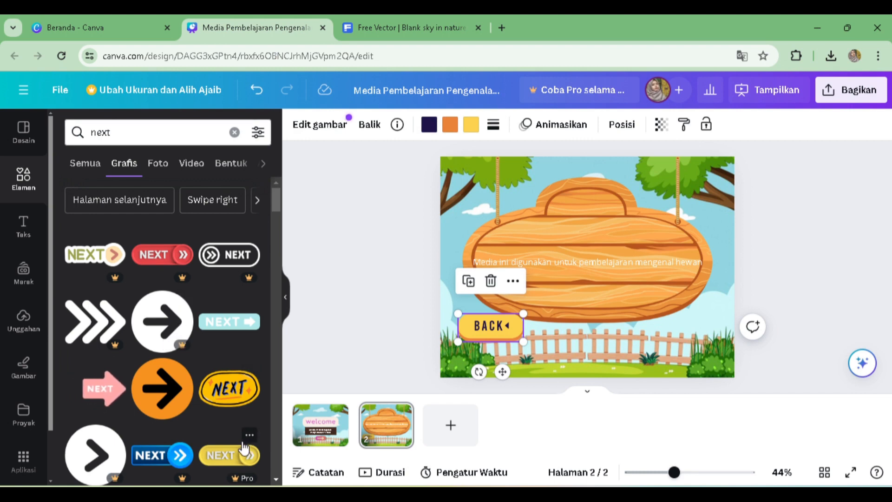
scroll(242, 441, down, 4)
scroll(241, 442, up, 4)
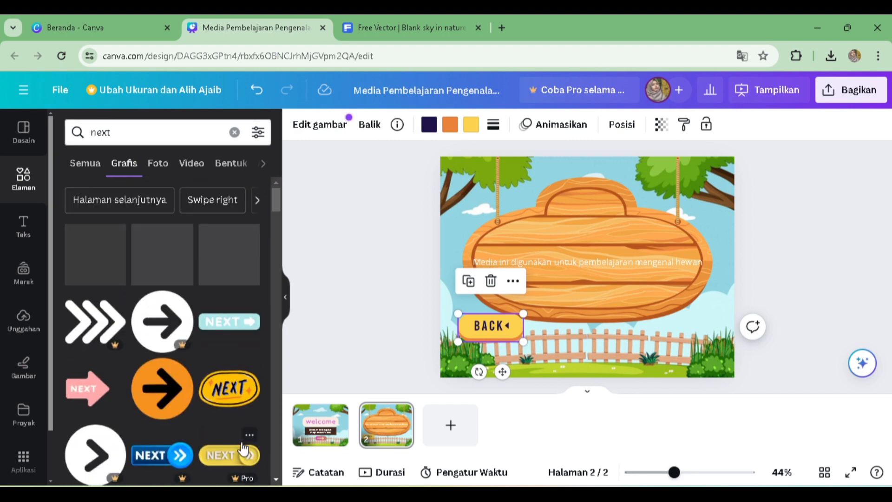
Step: Search the graphic elements for "back" and show the designs similar to the yellow BACK button
click(149, 129)
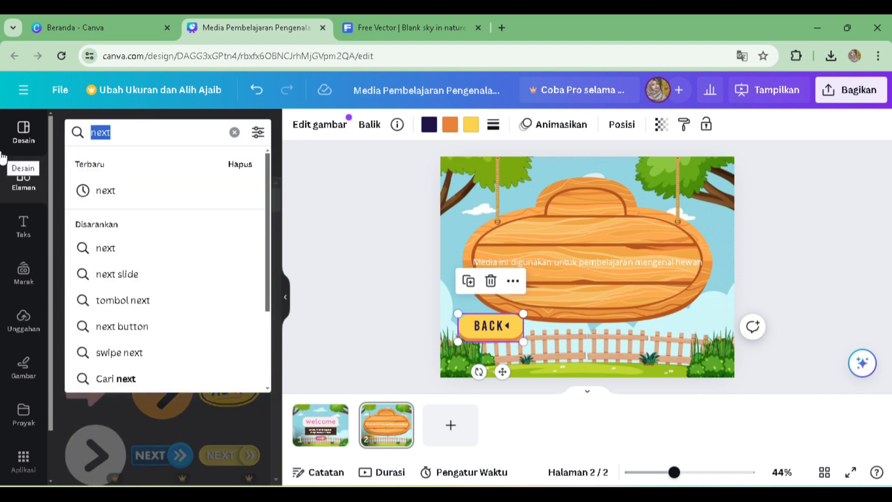
text(back)
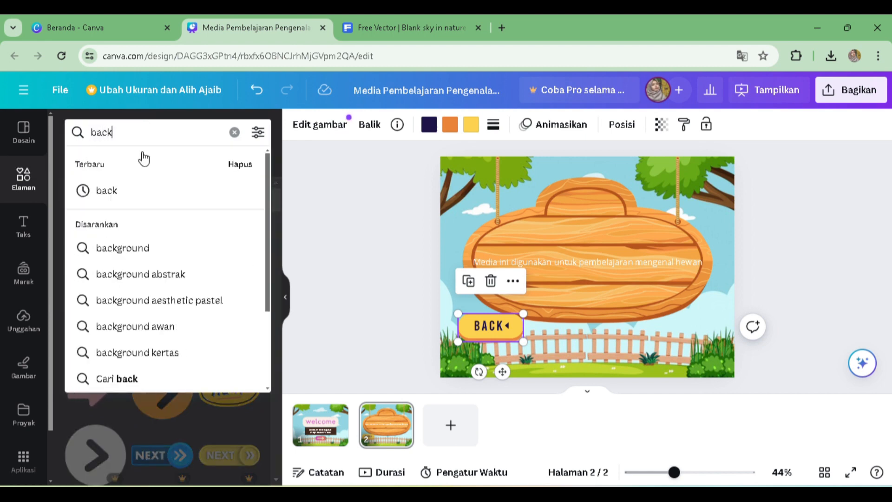
key(Return)
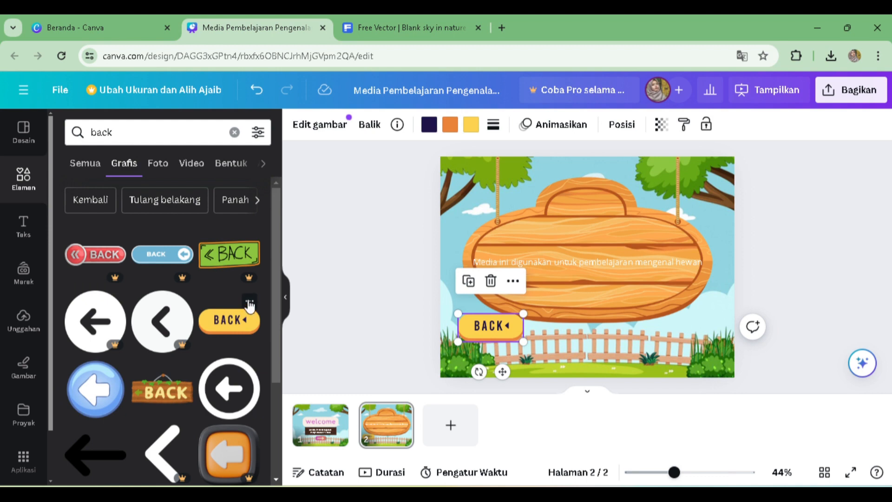
click(250, 301)
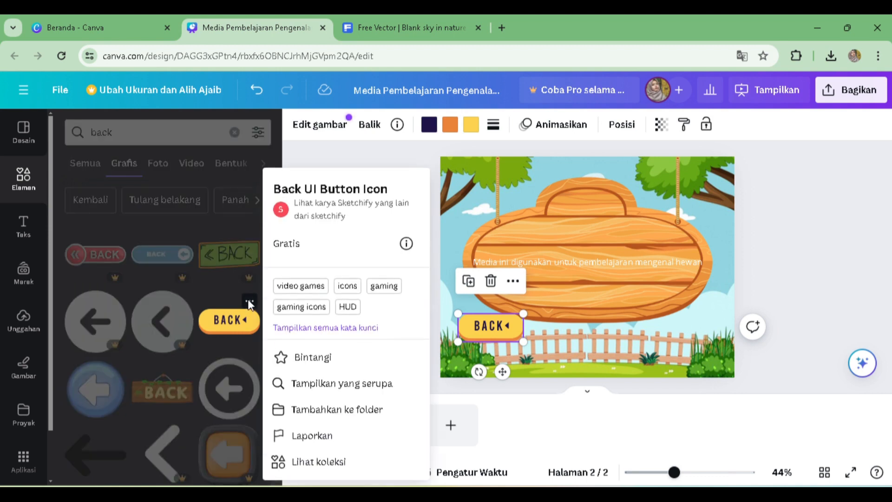
click(331, 385)
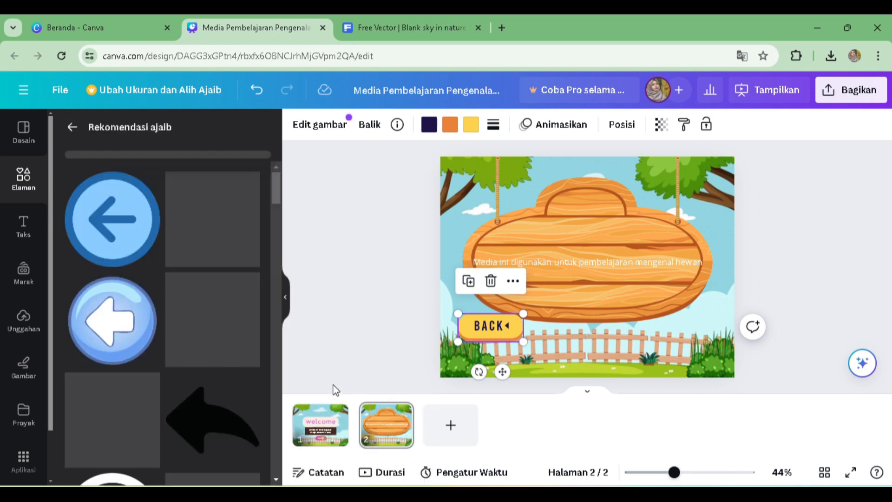
Step: Place the yellow START button with the dark outline in page 2's lower-right area, level with BACK, at about two-thirds of its inserted size
scroll(210, 359, down, 12)
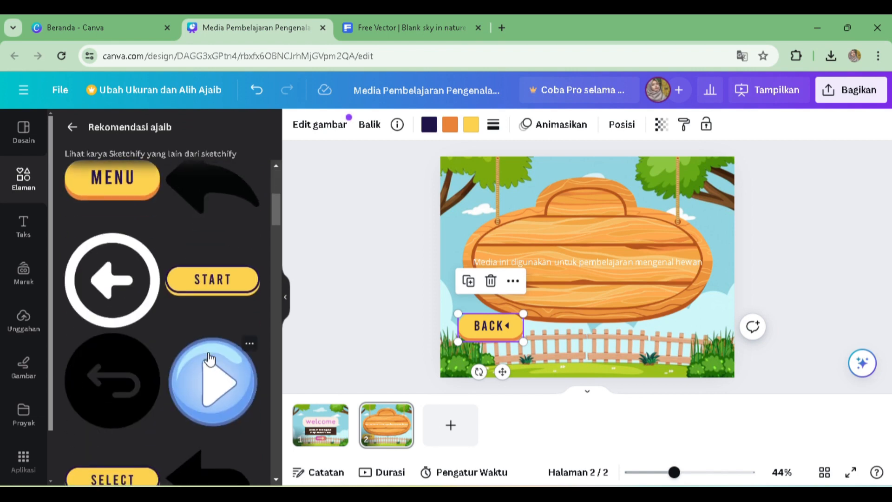
scroll(210, 360, up, 10)
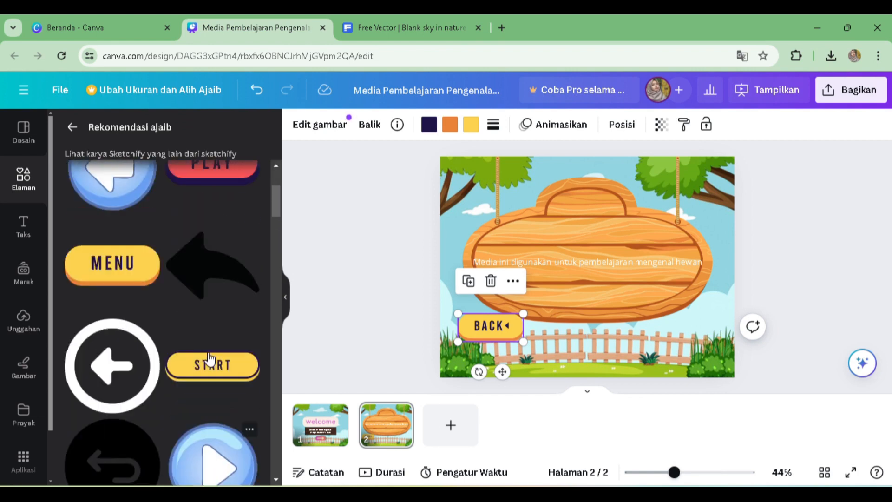
scroll(210, 360, down, 6)
scroll(211, 359, down, 4)
scroll(210, 359, up, 10)
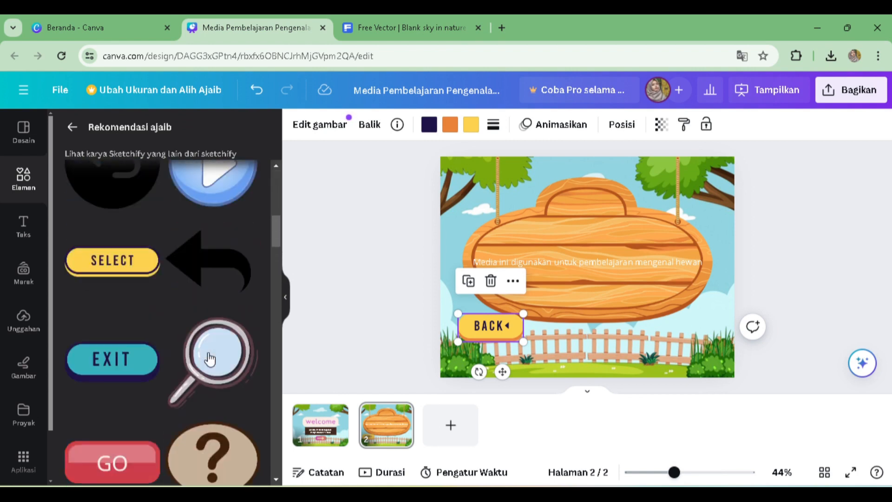
drag(208, 379, 647, 306)
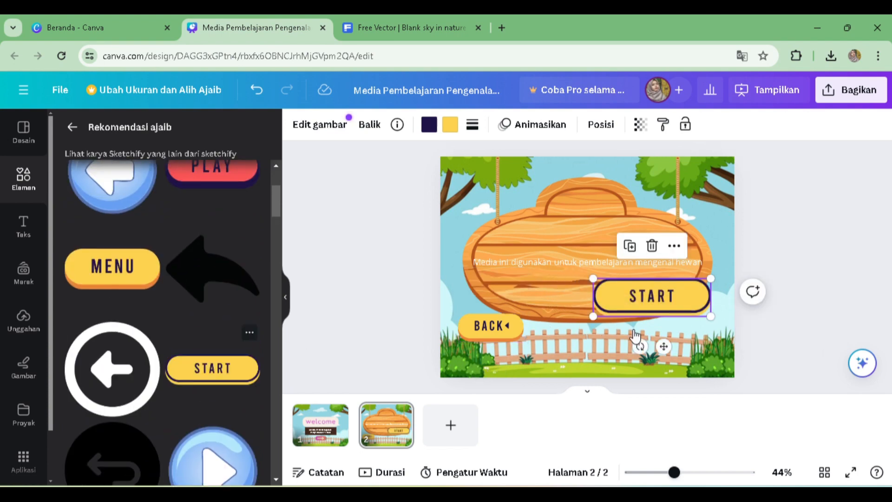
drag(711, 316, 669, 302)
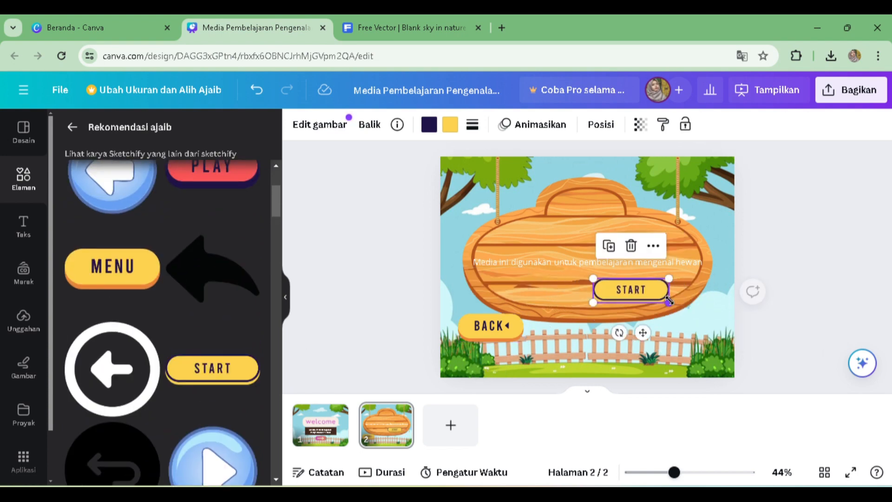
drag(644, 333, 691, 372)
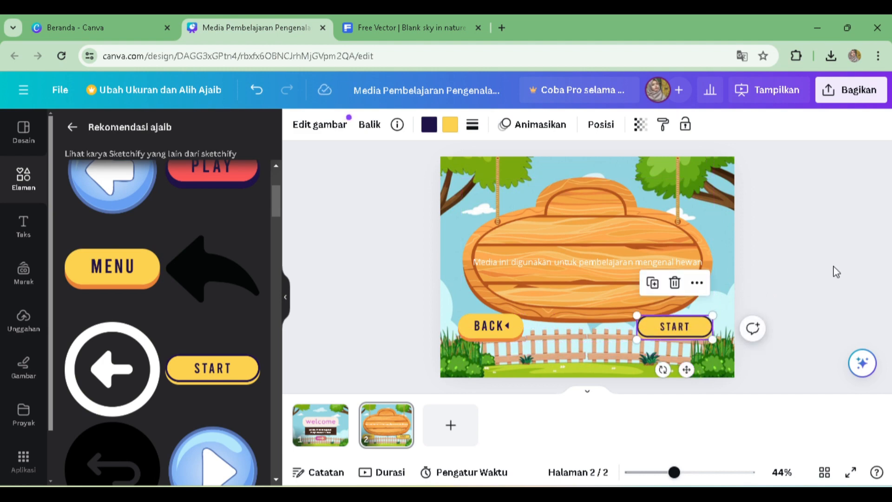
click(837, 272)
scroll(149, 336, up, 3)
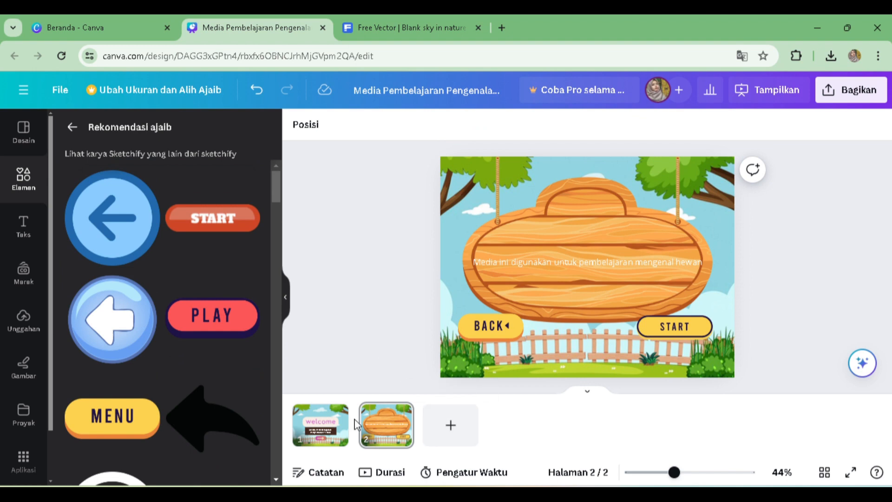
Step: Duplicate page 2 and delete the oval wooden sign and the white sentence from the copy
click(320, 425)
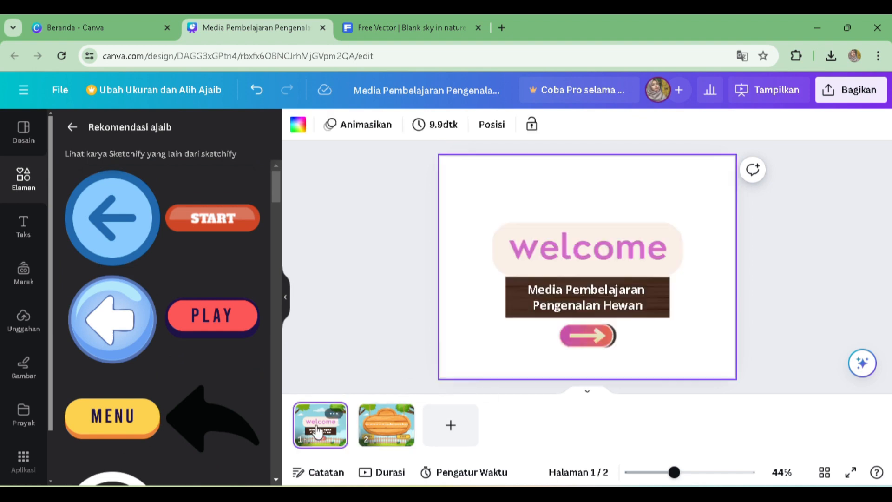
click(386, 424)
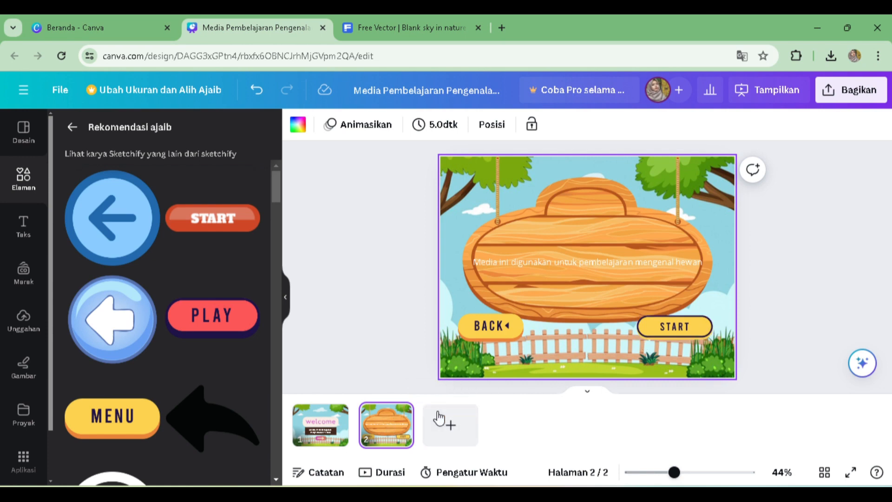
right_click(393, 430)
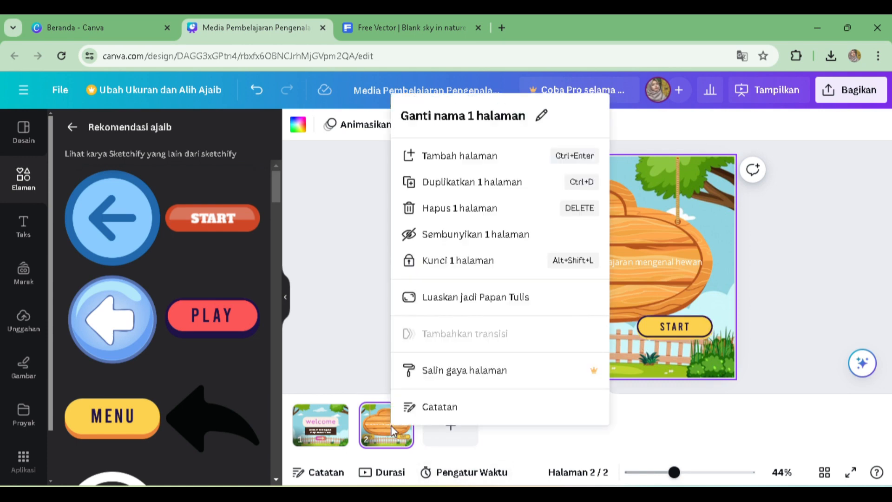
click(486, 186)
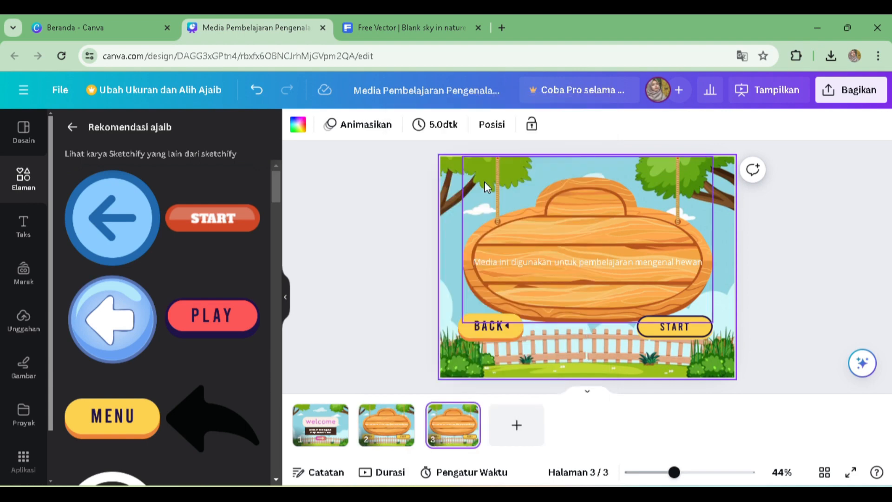
click(599, 223)
key(Delete)
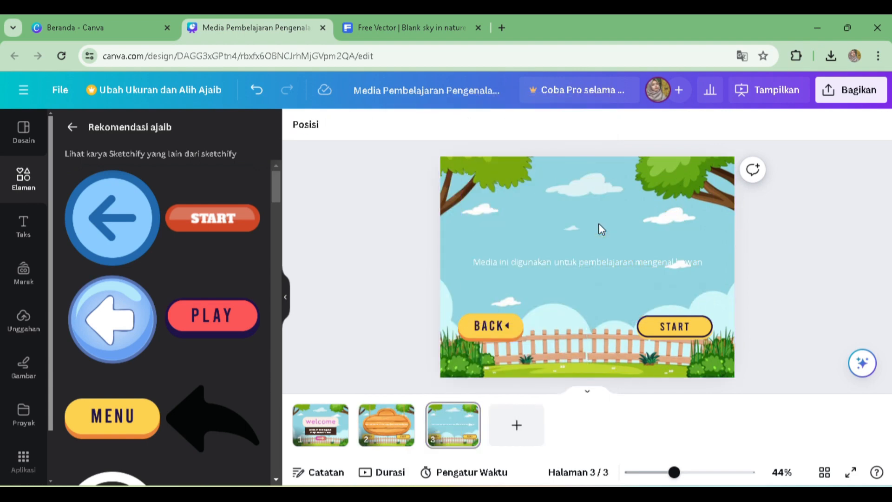
click(606, 267)
key(Delete)
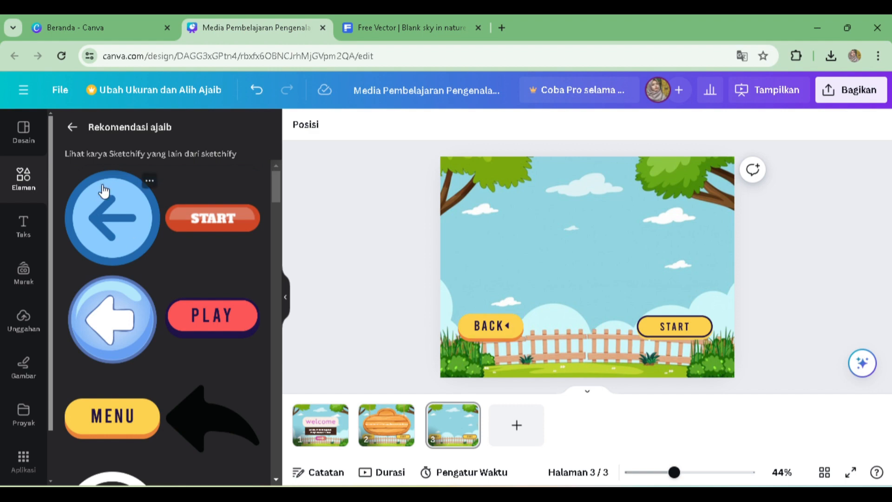
Step: Search the graphic elements for "kucing" and place the sitting white cat above the BACK button on page 3
click(72, 127)
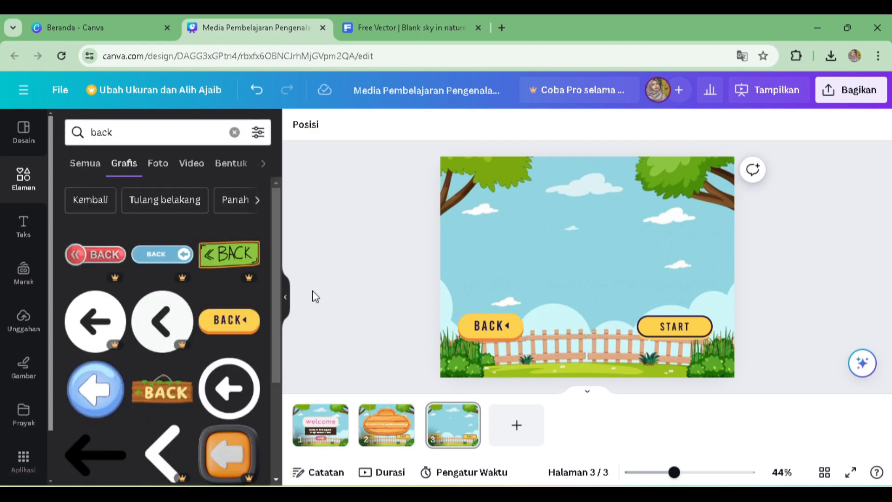
click(124, 133)
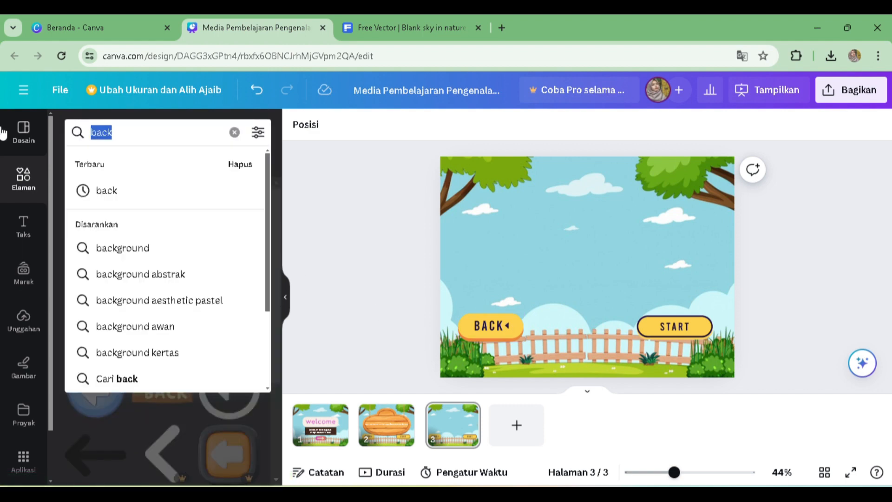
key(BackSpace)
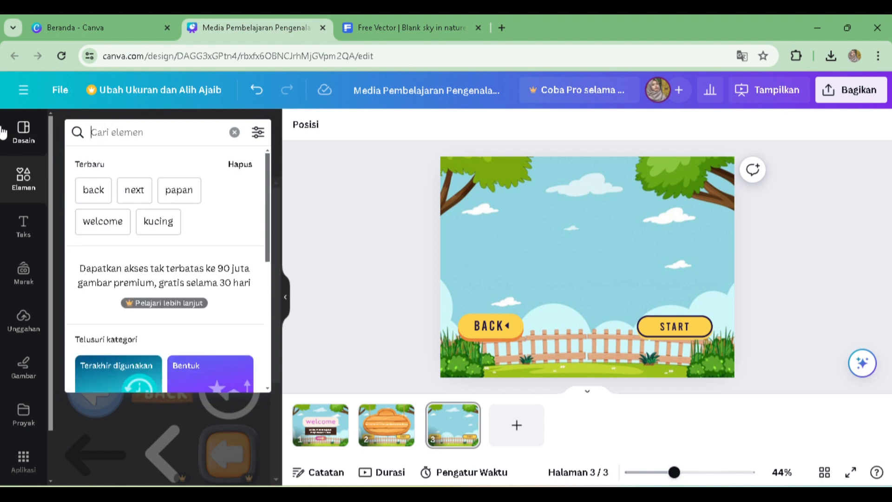
text(kucing)
key(Return)
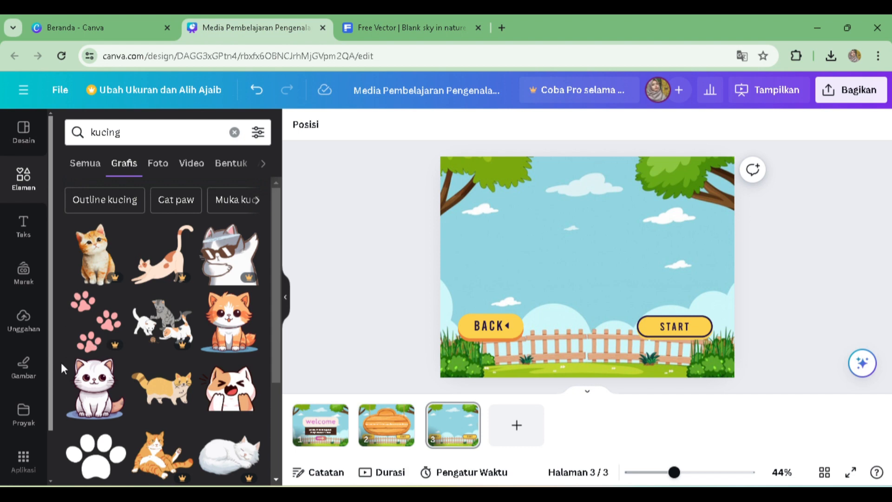
drag(93, 386, 540, 272)
drag(510, 231, 506, 243)
Step: Search the graphic elements for "anjing" and place the sitting white puppy beside the cat near page 3's centre, scaled to about the cat's height
click(143, 134)
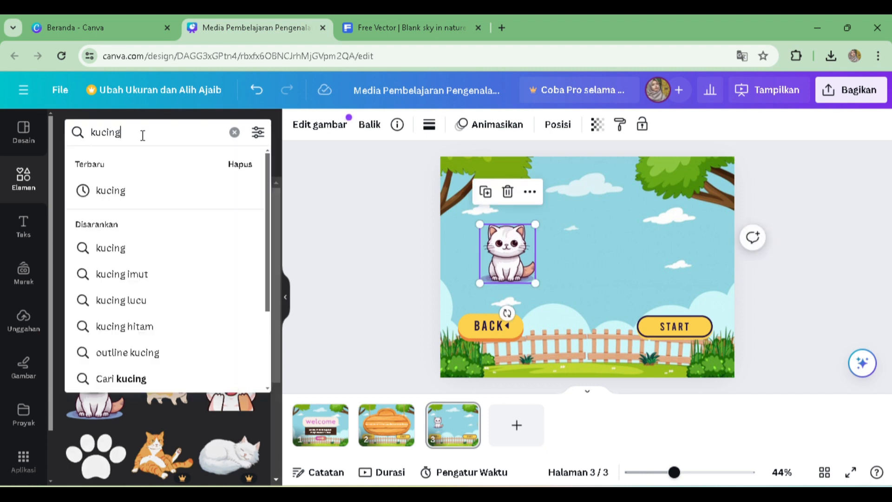
text(anjing)
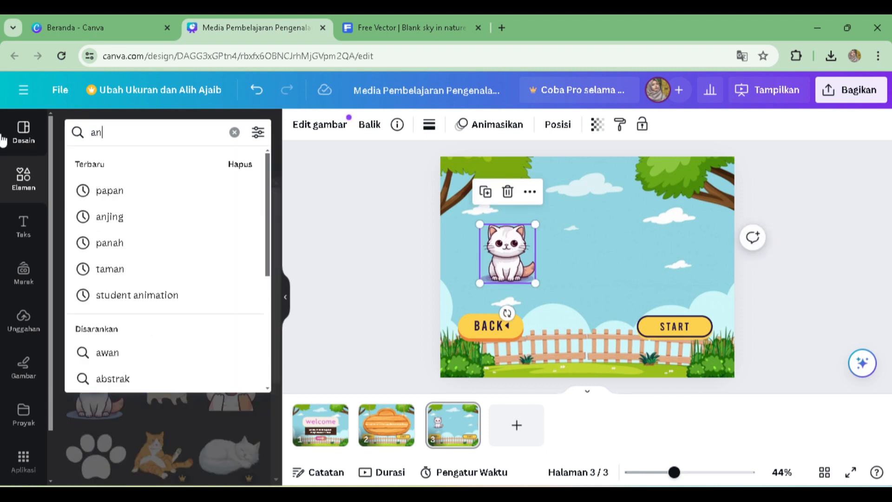
key(Return)
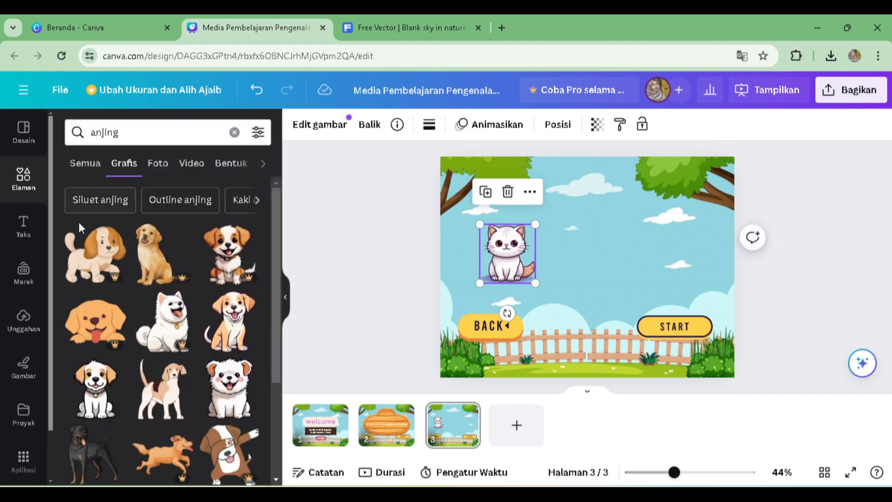
click(229, 389)
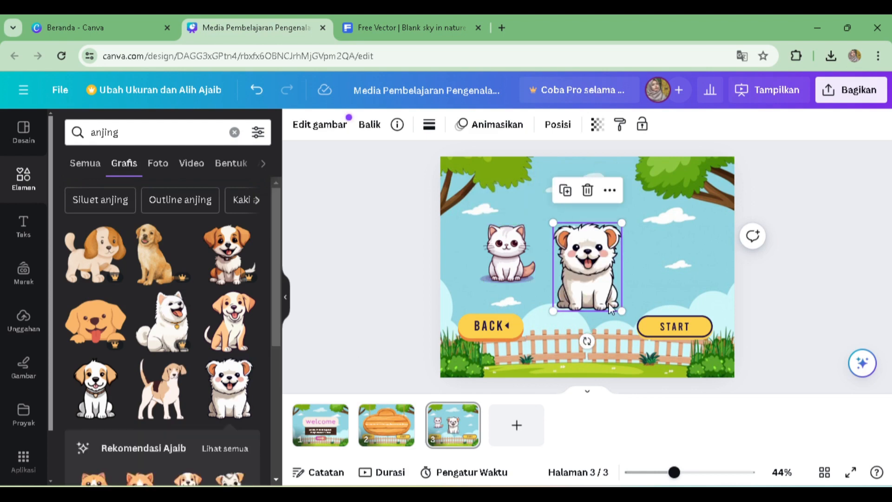
drag(621, 310, 605, 283)
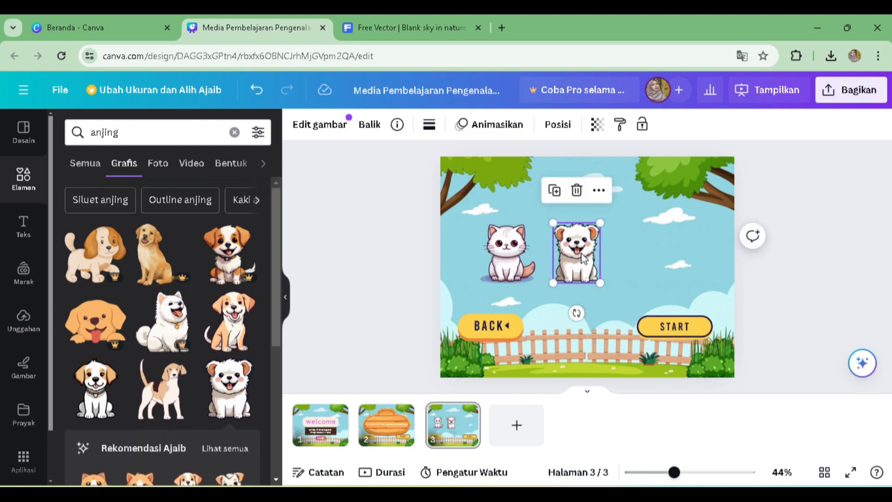
mouse_move(586, 253)
mouse_down()
mouse_move(608, 252)
mouse_move(599, 254)
mouse_up()
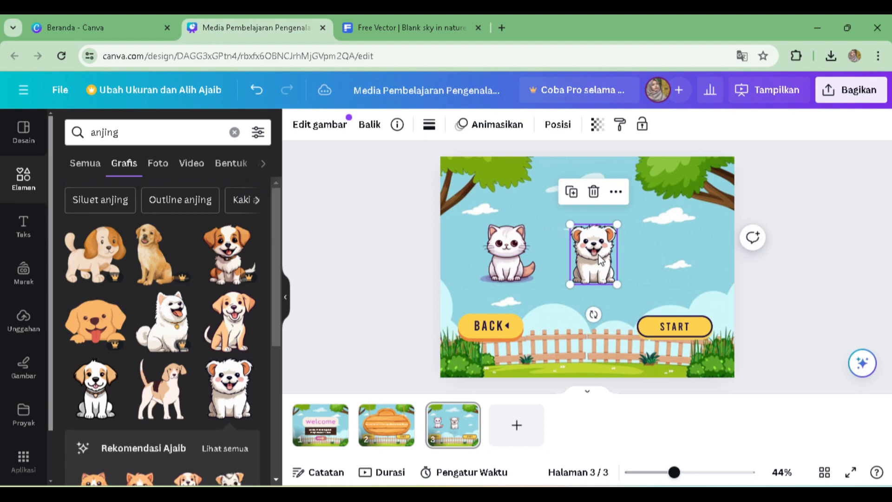
Step: Search the graphic elements for "tikus" and place the white mouse with pink ears and curly tail above the START button on page 3
click(154, 134)
key(ctrl+a)
key(BackSpace)
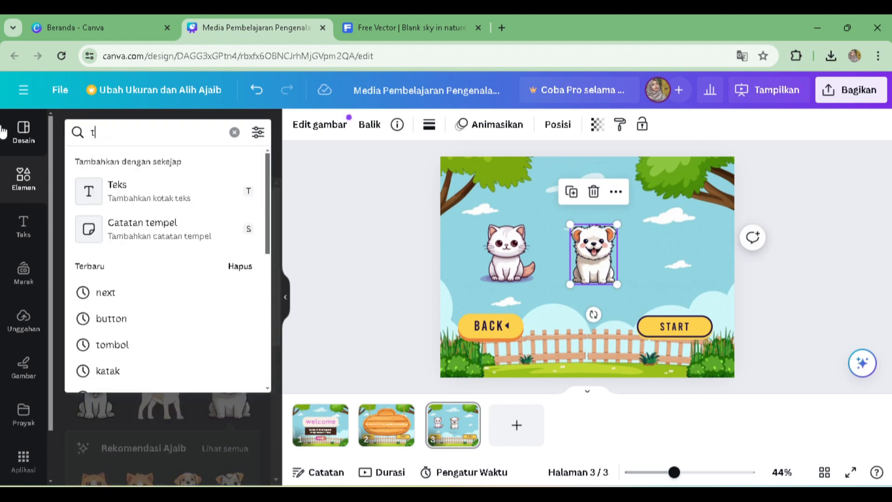
text(tikus)
key(Return)
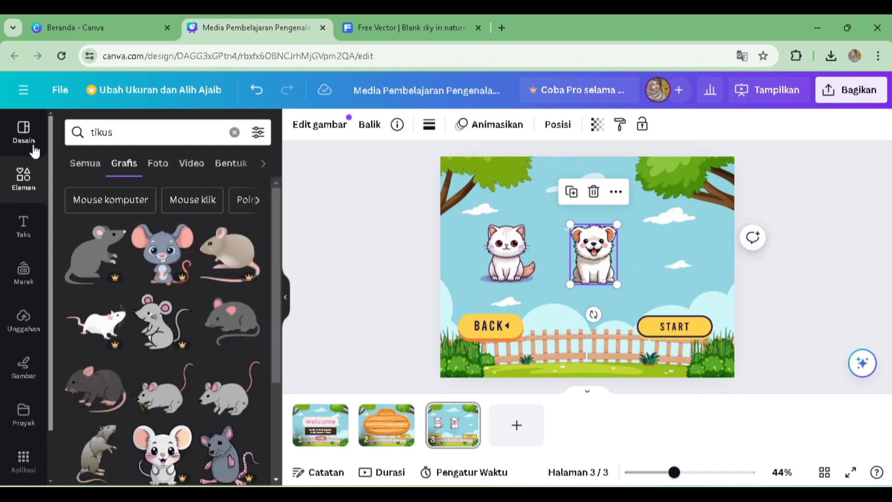
scroll(164, 400, down, 5)
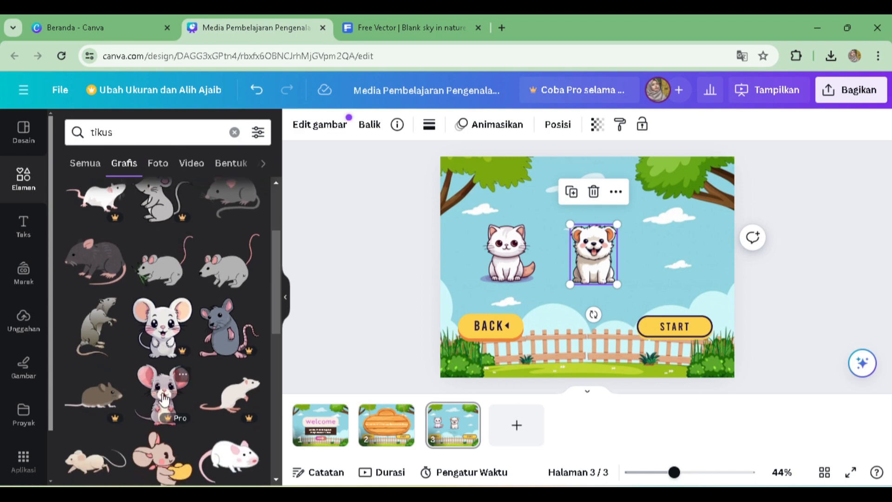
scroll(164, 398, down, 5)
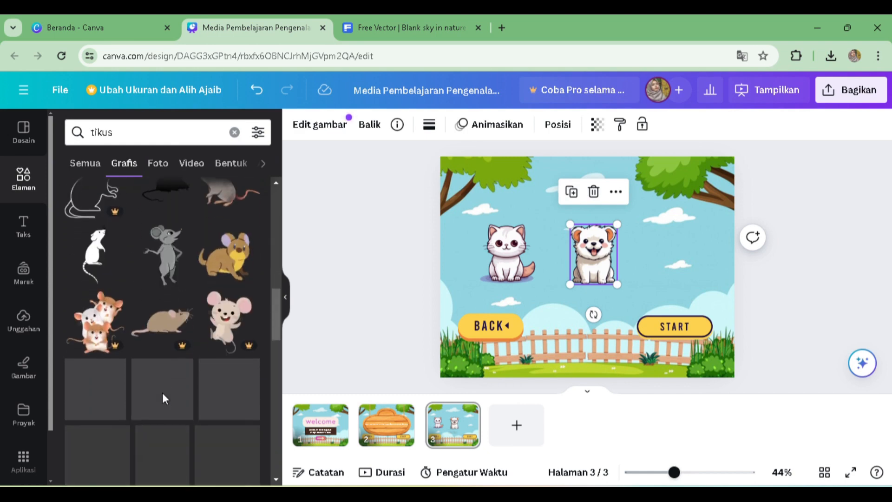
scroll(195, 389, down, 5)
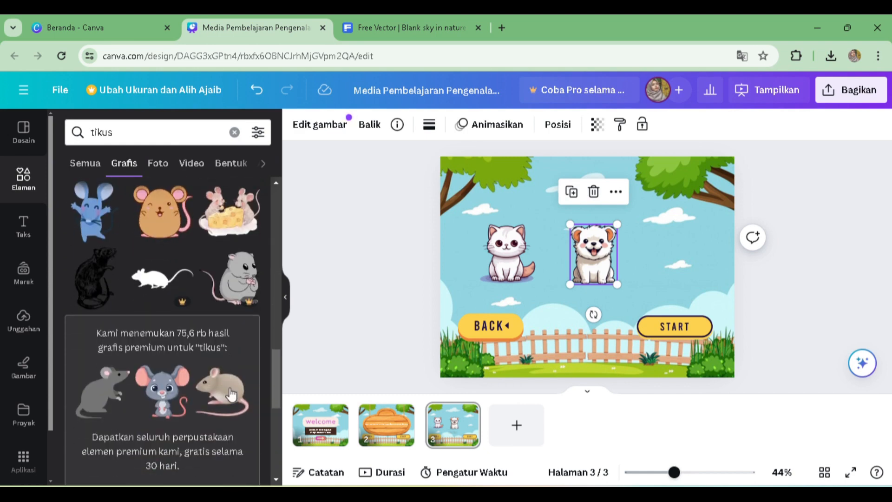
scroll(230, 389, down, 2)
scroll(176, 346, up, 3)
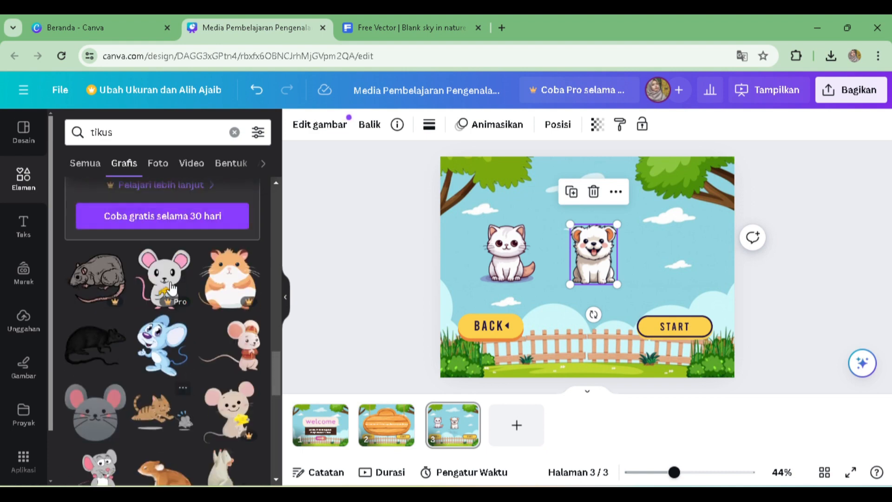
scroll(186, 326, down, 4)
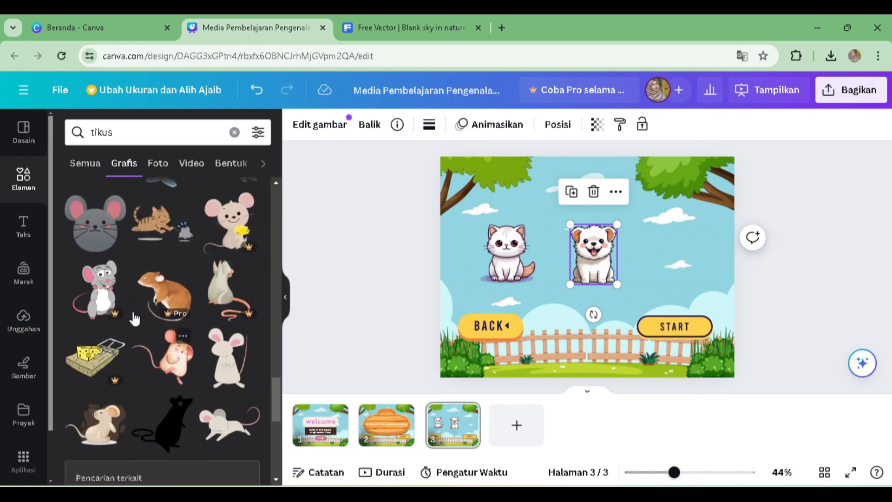
scroll(196, 293, down, 8)
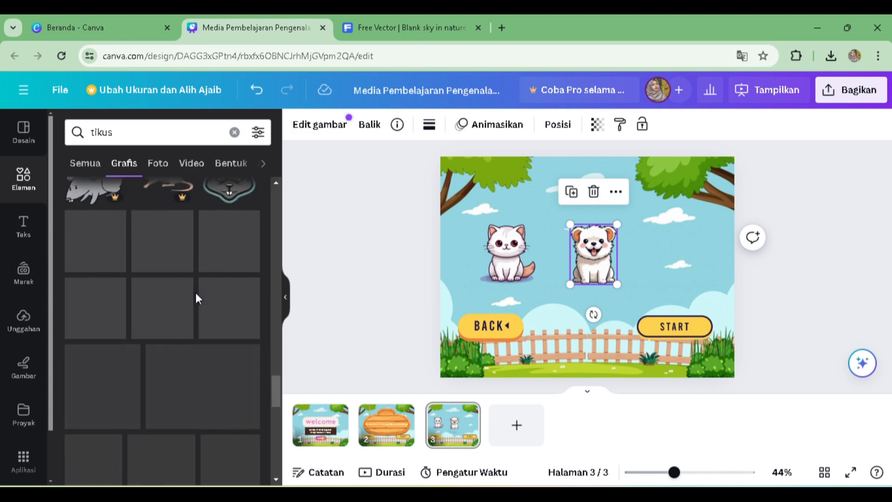
scroll(229, 279, down, 2)
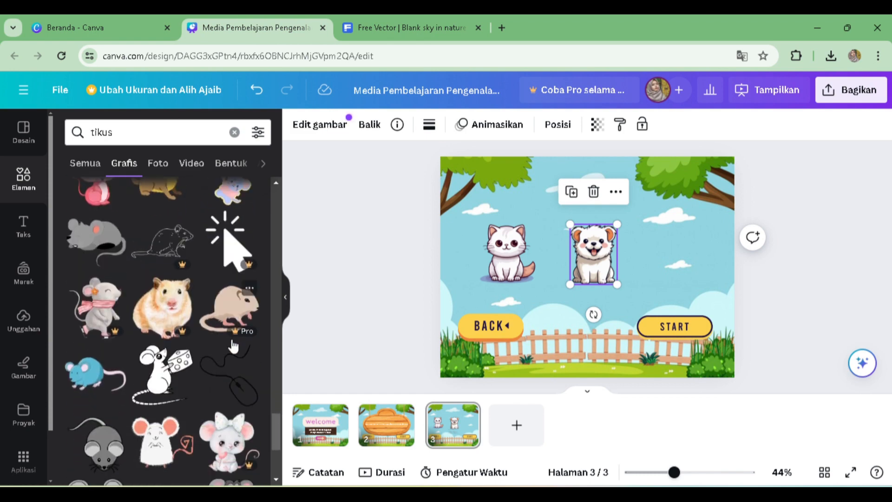
scroll(234, 347, down, 1)
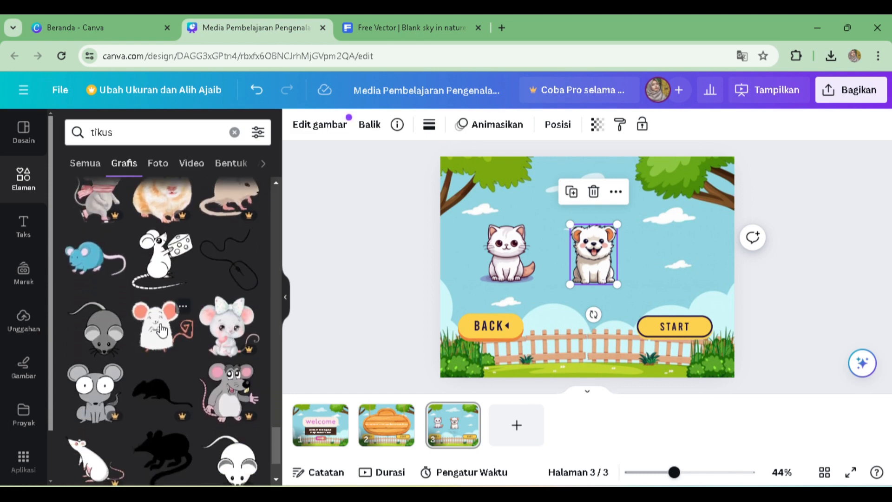
drag(161, 330, 683, 254)
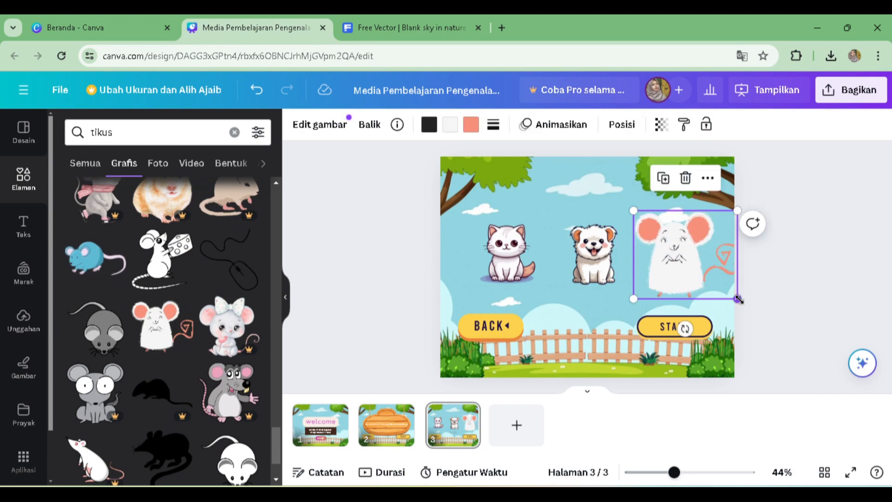
Step: Scale the mouse down to about the puppy's height and align it in the same row as the cat and puppy
drag(739, 300, 709, 275)
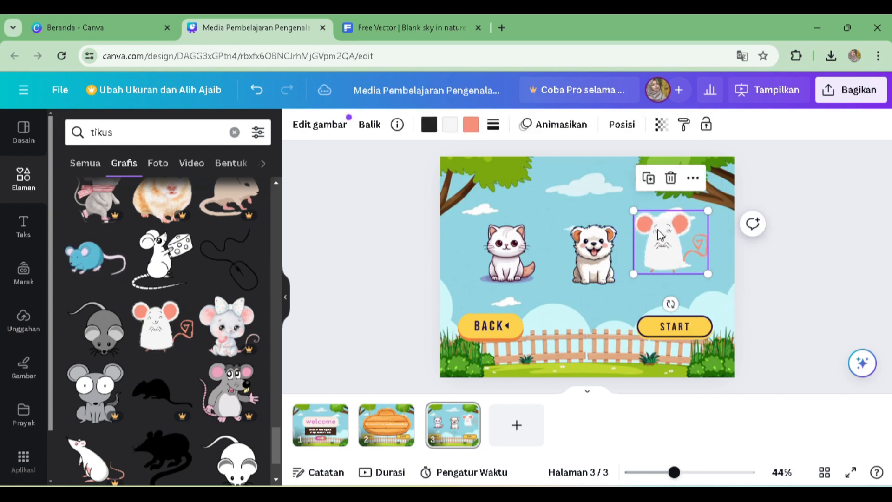
drag(662, 236, 676, 240)
drag(726, 222, 718, 229)
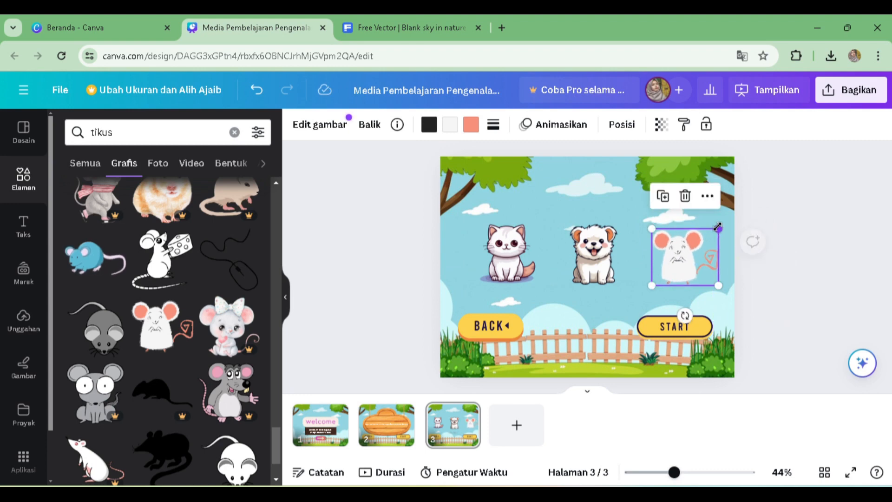
drag(684, 260, 679, 254)
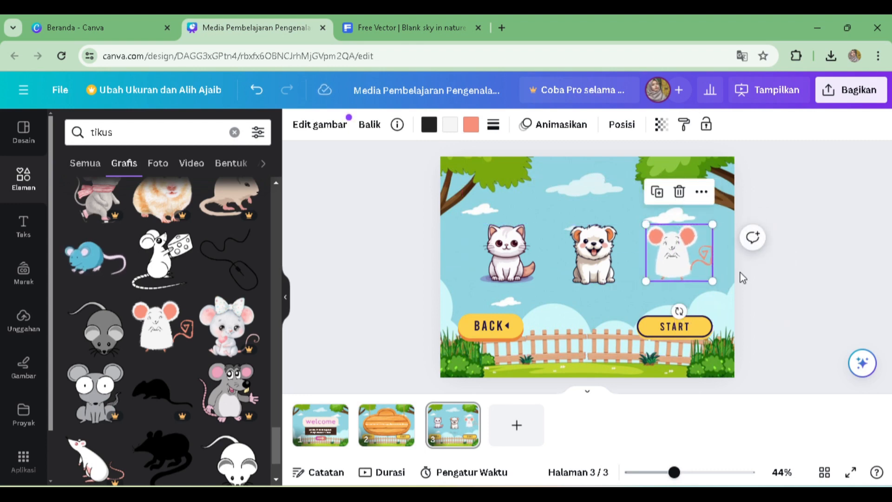
click(803, 301)
Step: Move page 3's BACK and START buttons up, clear of the fence, so they sit just below the animals
click(495, 331)
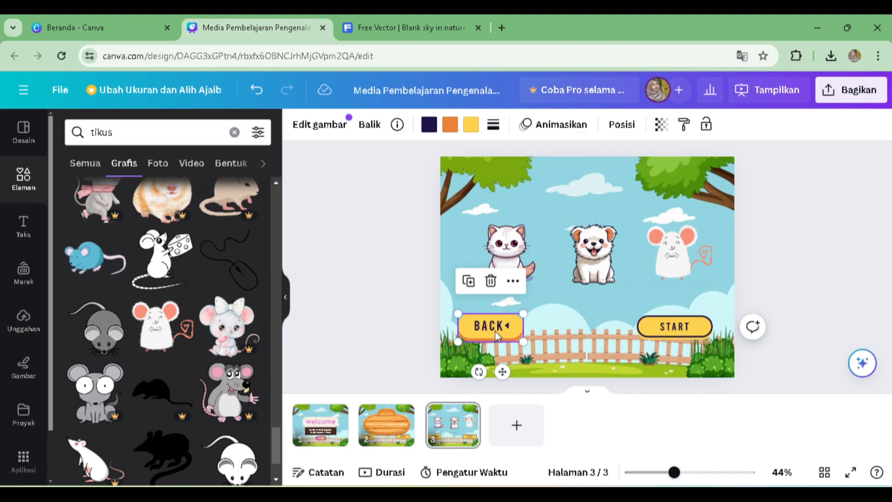
drag(495, 331, 499, 312)
click(685, 329)
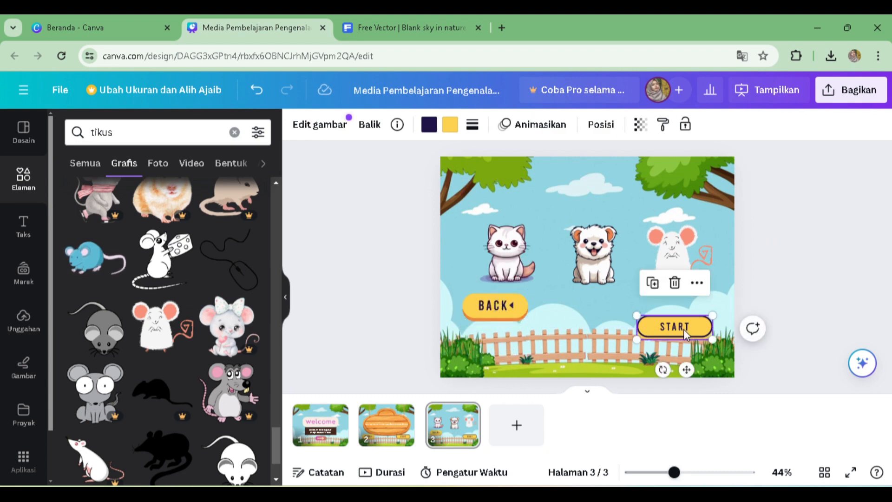
drag(685, 329, 690, 308)
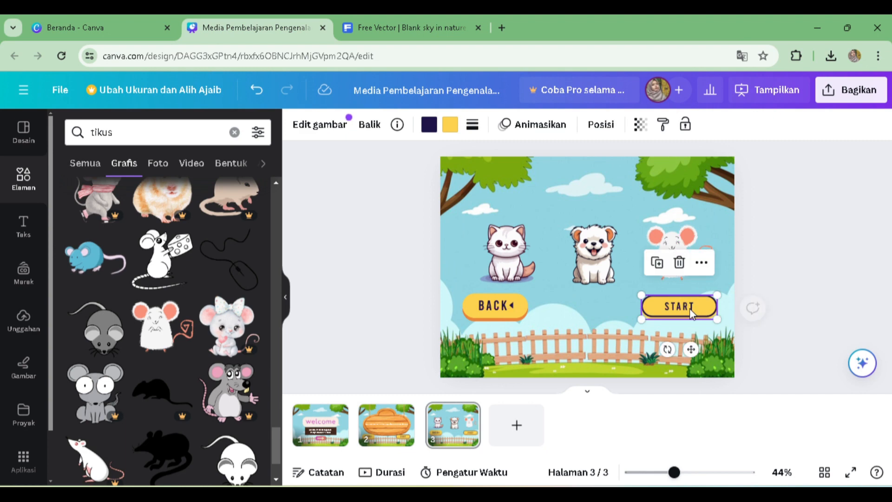
click(814, 351)
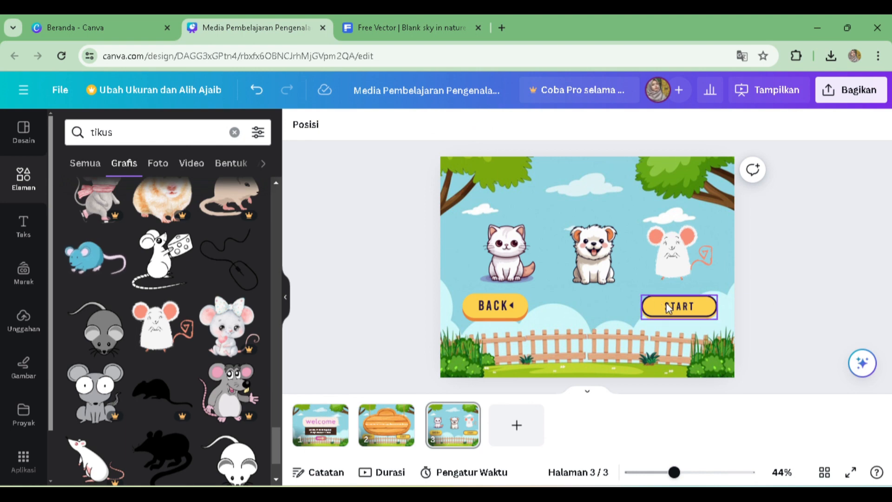
Step: Delete the START button from page 3 and move the BACK button to directly beneath the puppy
click(398, 436)
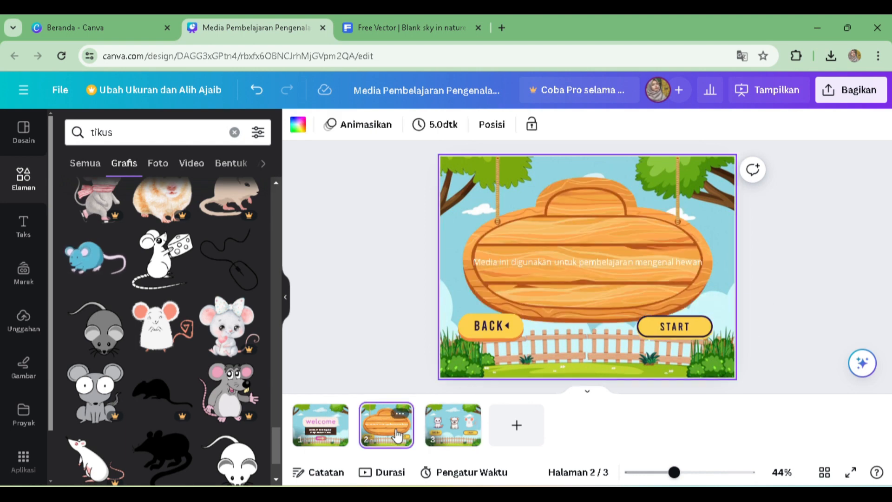
click(453, 424)
click(701, 311)
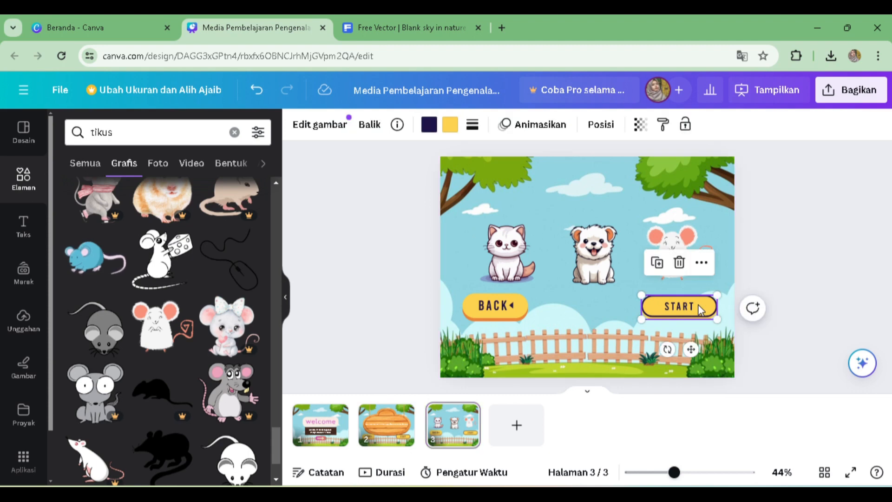
click(488, 304)
drag(501, 311, 600, 306)
click(770, 259)
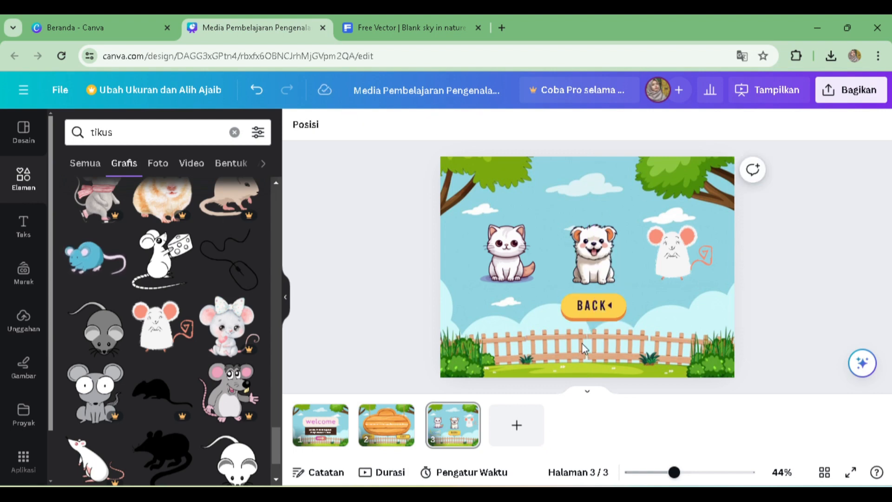
Step: Search the graphic elements for "papan" and place the light cream wooden plank between the trees at page 3's top centre
click(133, 136)
text(p)
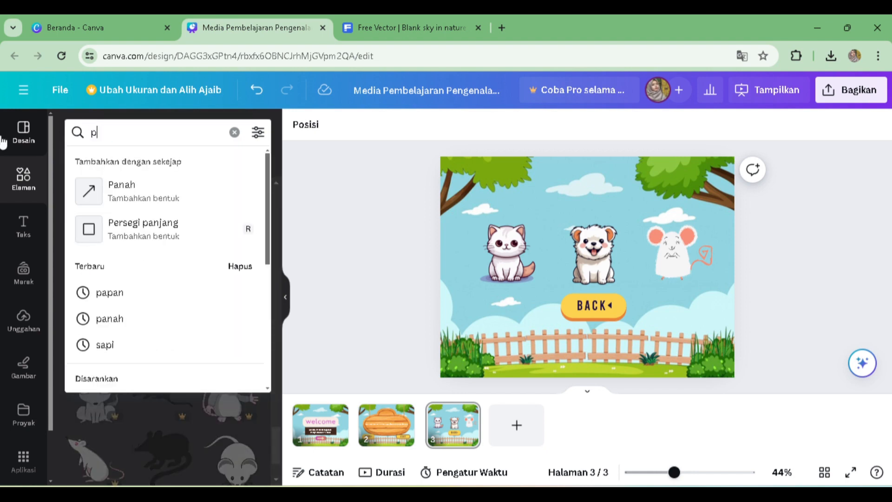
text(apan)
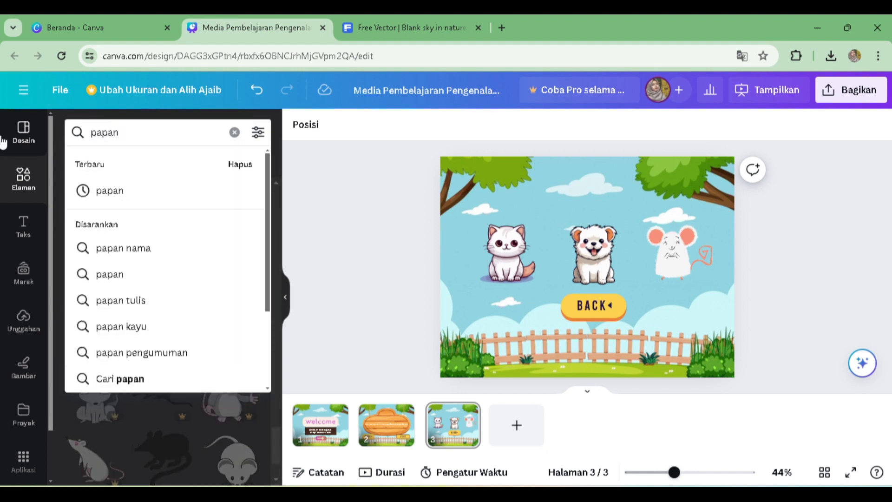
key(Return)
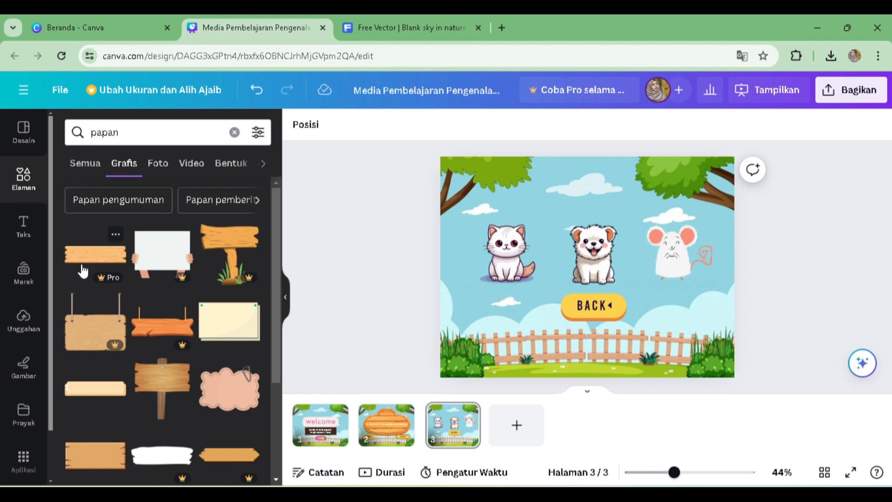
scroll(88, 279, down, 2)
drag(97, 304, 555, 205)
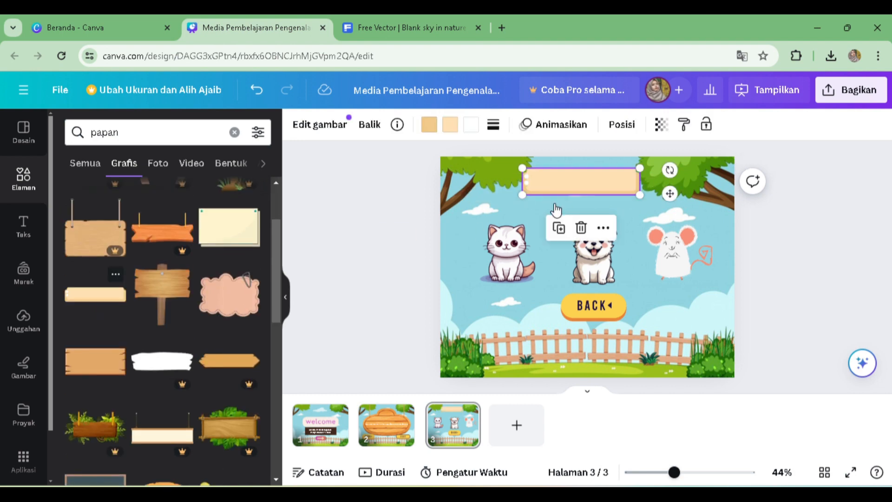
click(324, 263)
Step: Add a subheading text reading "Menu" and centre it on the cream plank on page 3
click(23, 227)
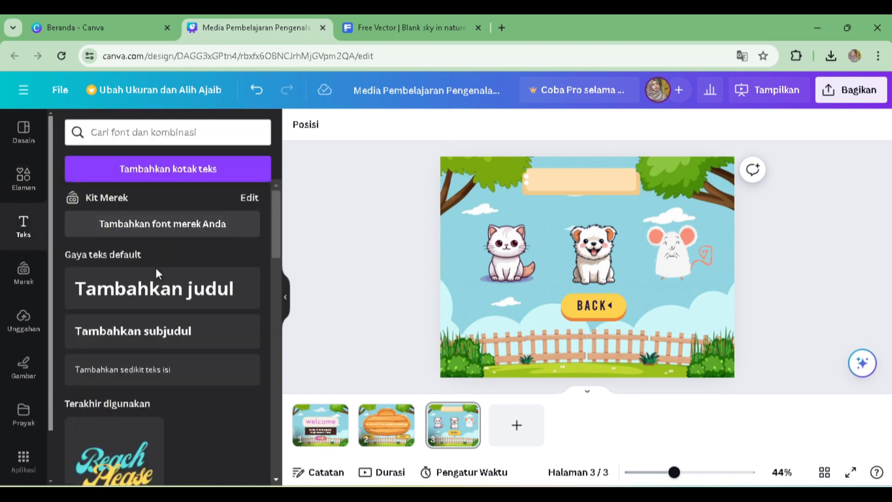
drag(154, 327, 570, 176)
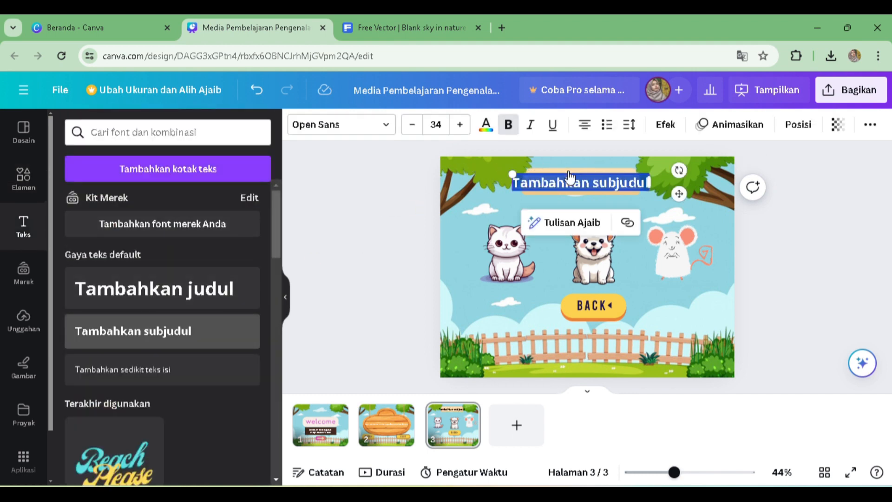
text(Menu)
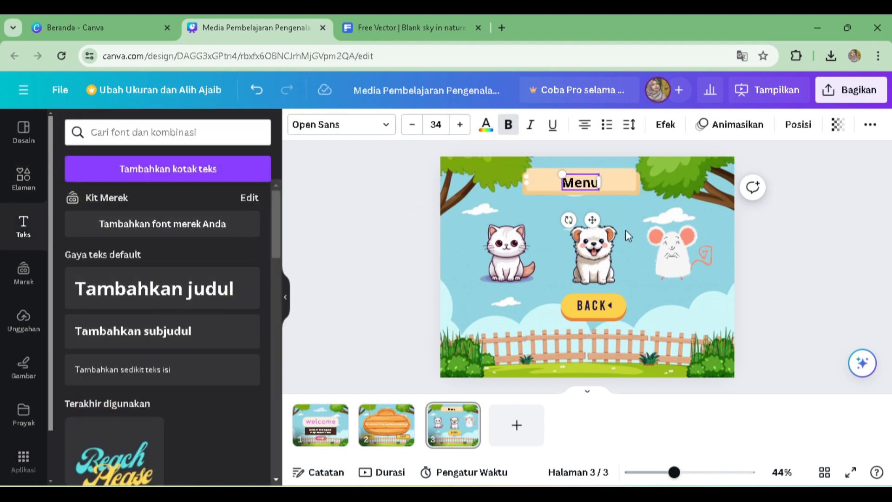
click(827, 271)
drag(591, 182, 592, 180)
click(797, 264)
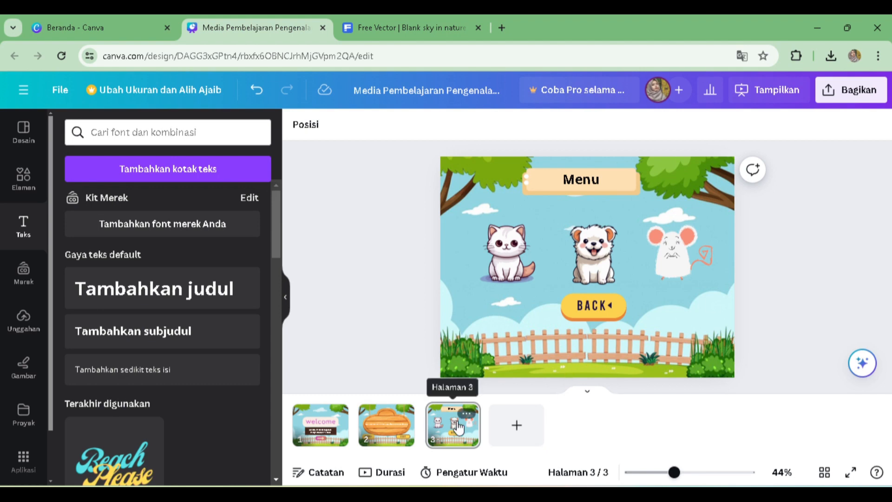
Step: Duplicate page 3 and delete the cat from the copy
click(467, 413)
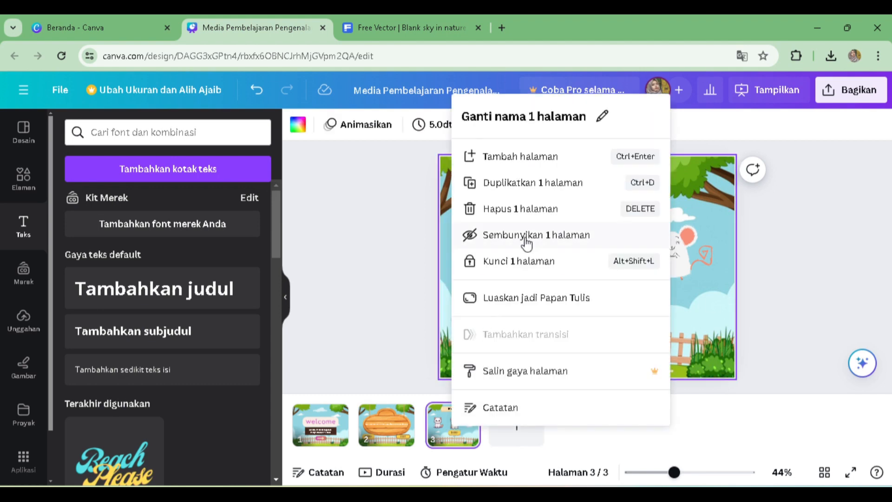
click(538, 183)
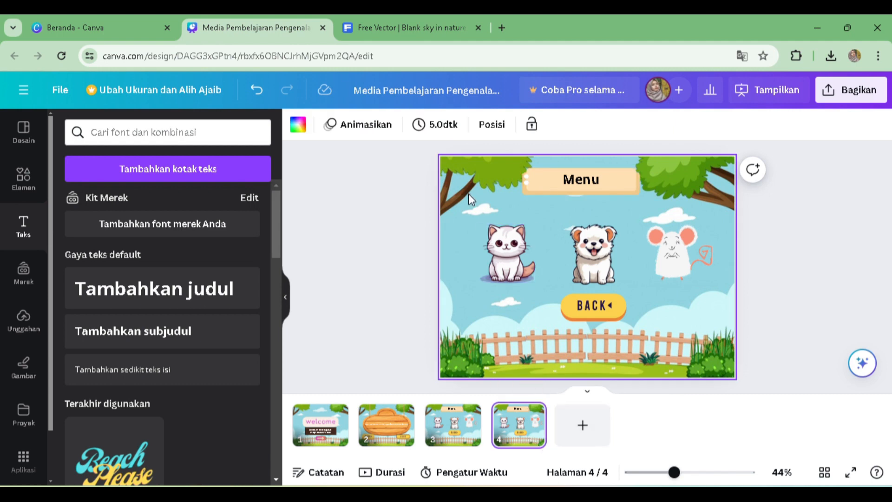
click(509, 259)
key(Delete)
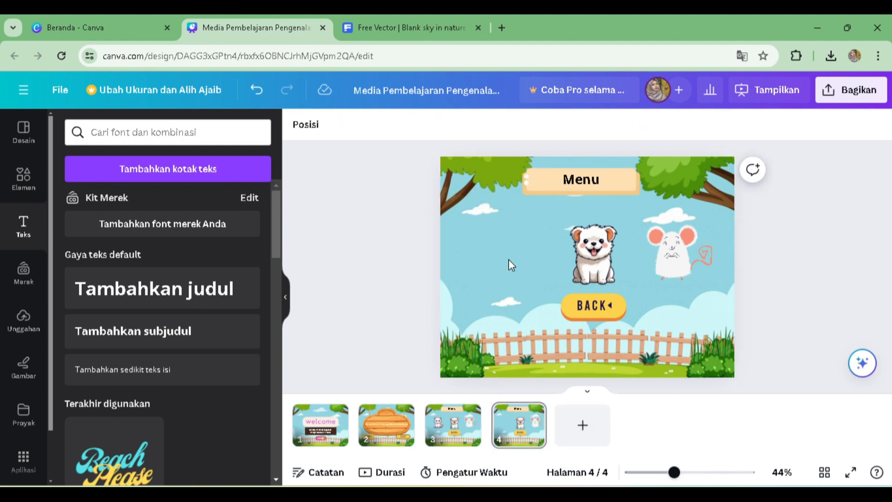
click(622, 316)
key(Delete)
click(598, 260)
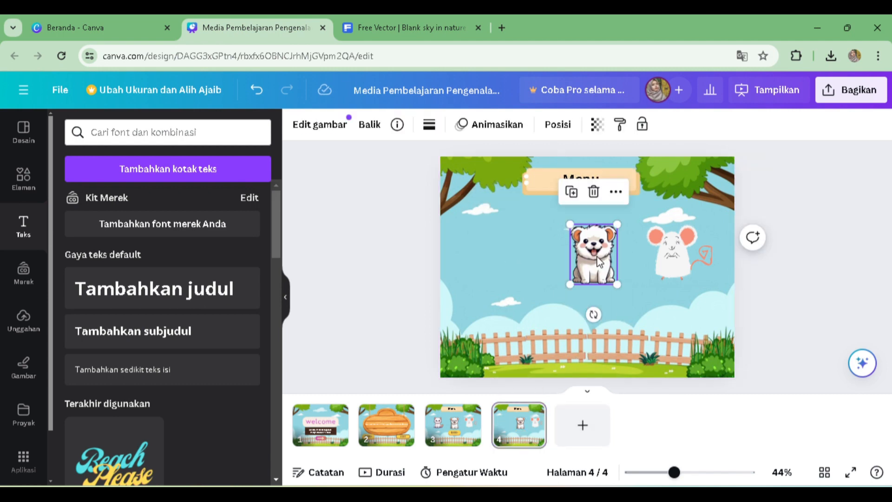
key(ctrl+z)
Step: Delete the mouse and the puppy from page 4, keeping the Menu board and BACK button
click(668, 259)
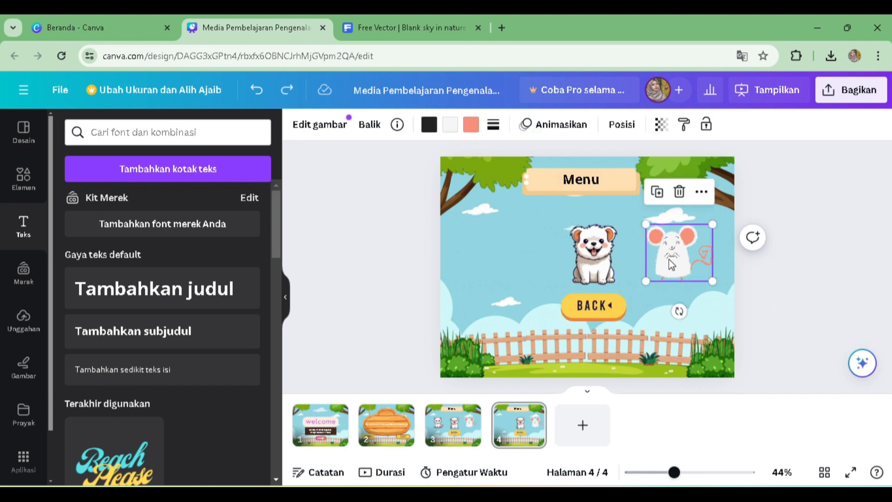
key(Delete)
click(581, 256)
key(Delete)
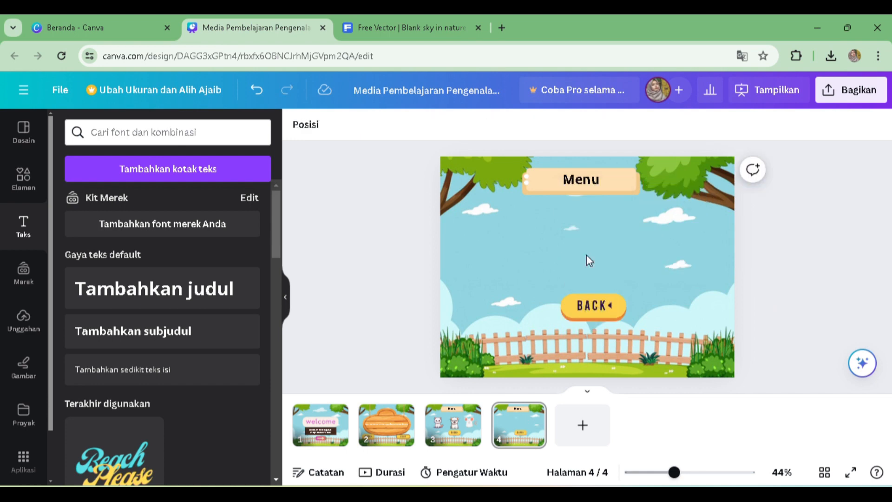
click(453, 425)
click(513, 255)
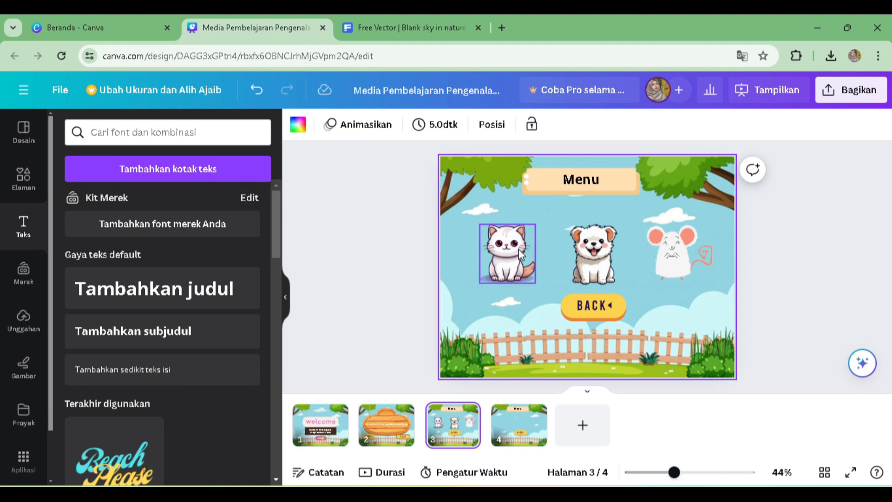
click(516, 432)
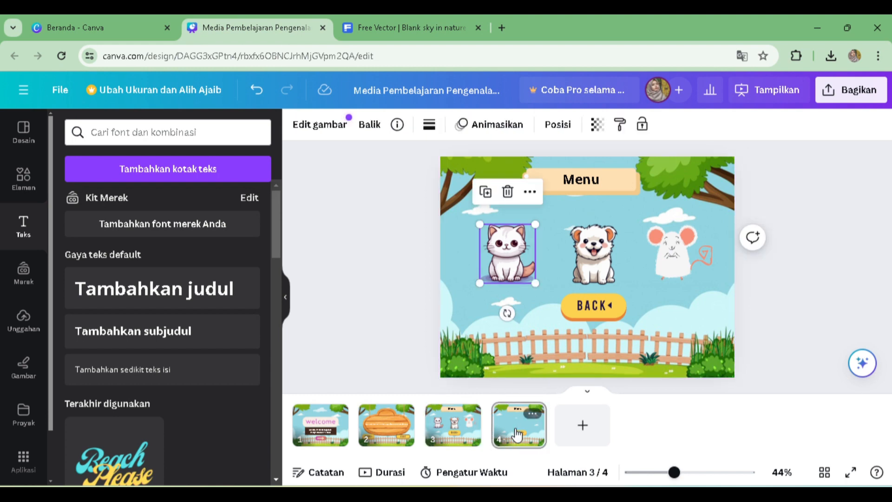
click(379, 425)
click(591, 278)
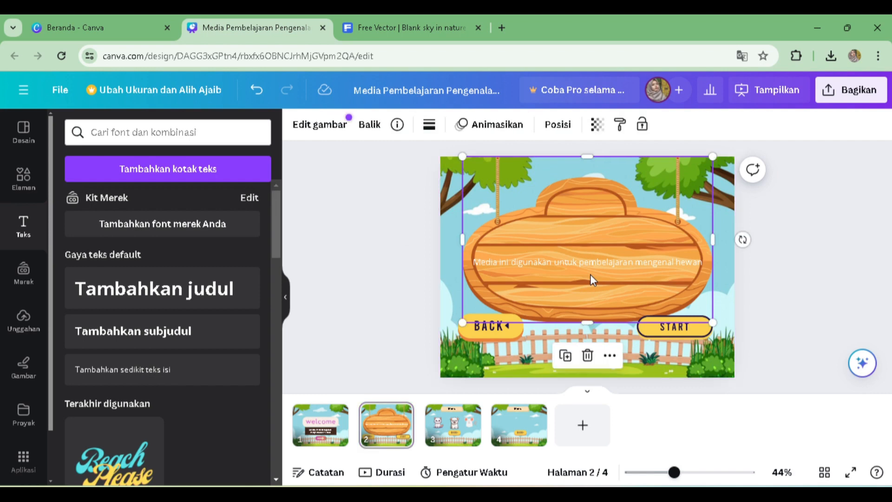
click(521, 432)
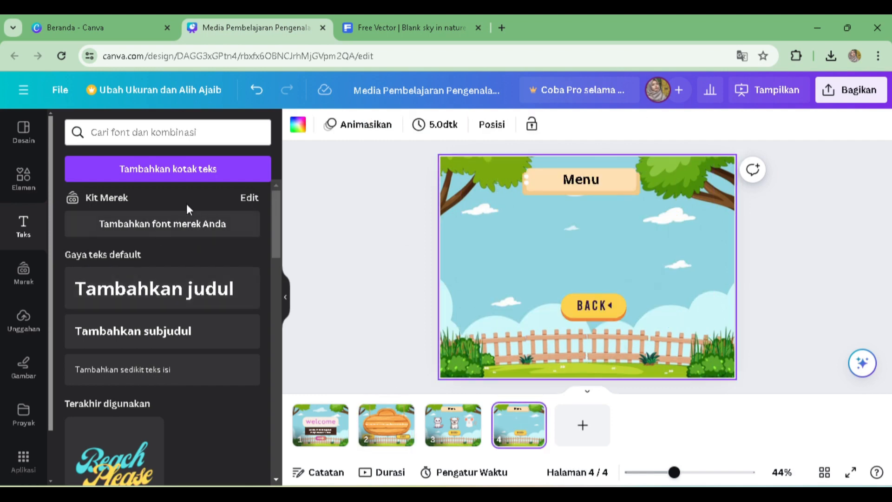
Step: Search the elements library for "kucing"
click(208, 136)
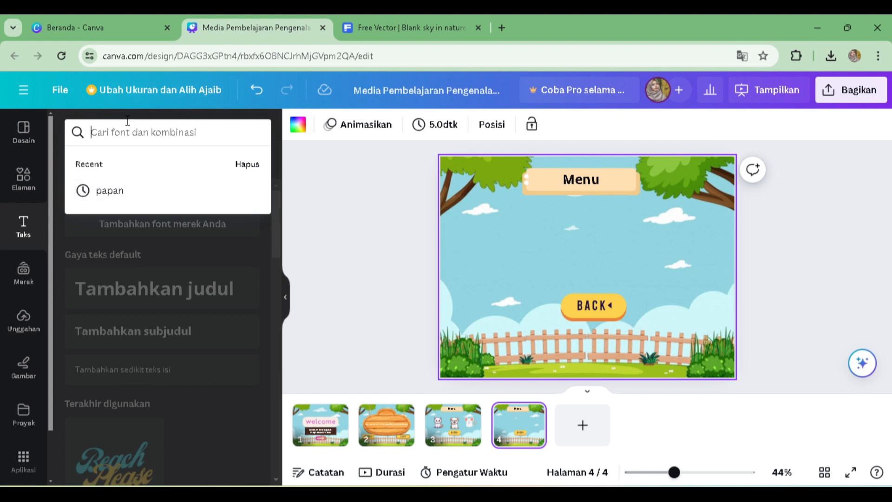
text(kuci)
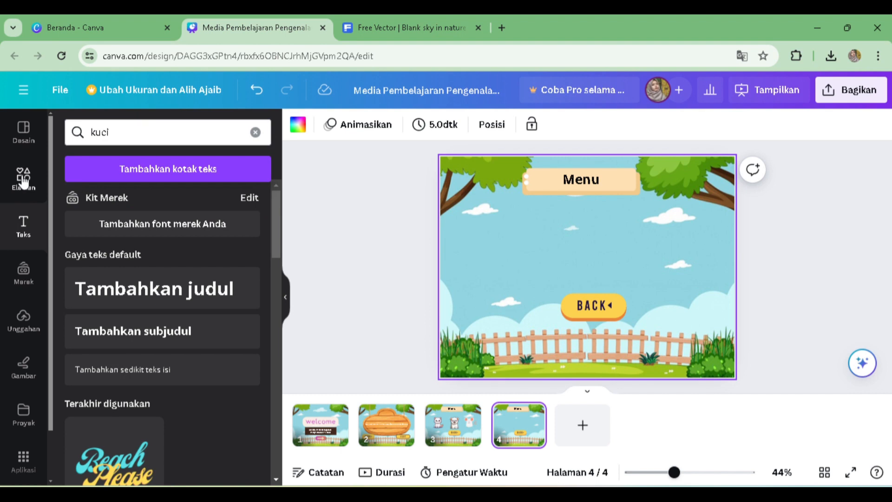
click(24, 177)
click(143, 135)
text(kucinf)
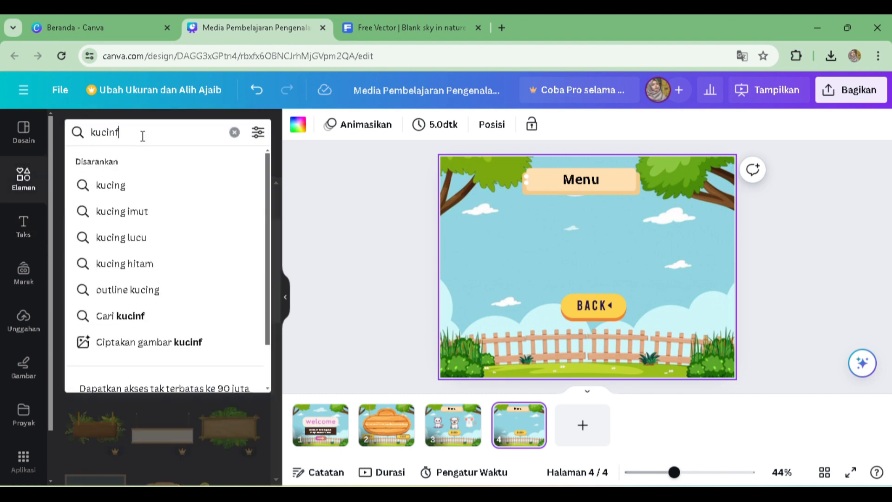
key(BackSpace)
text(g)
key(Return)
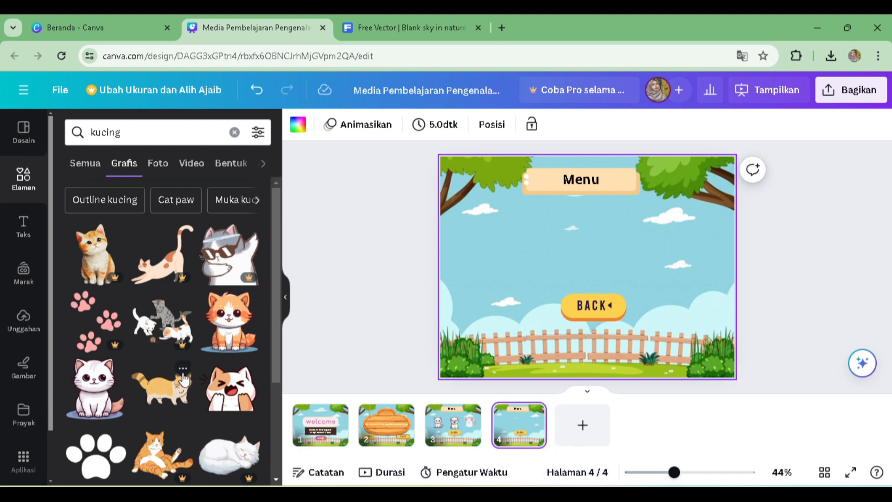
Step: Add the 17-second grey cat video from the video results to page 4 and shrink it to just over half the page width
click(199, 168)
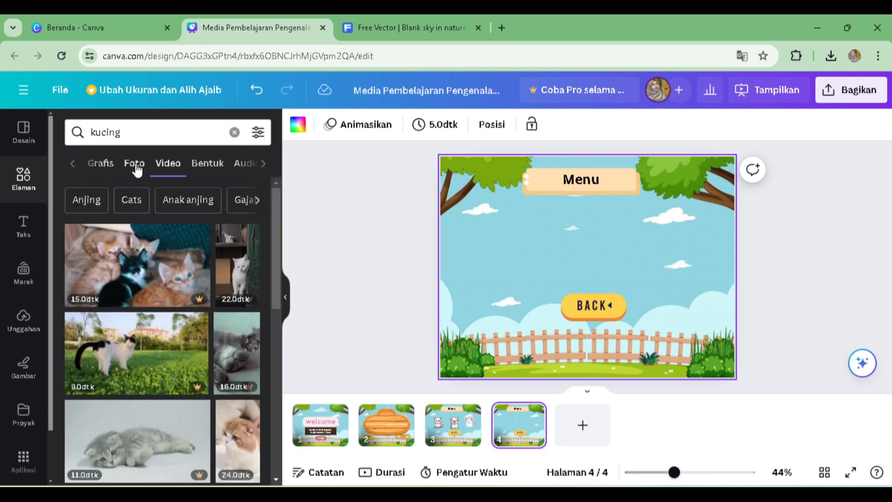
click(136, 169)
click(195, 171)
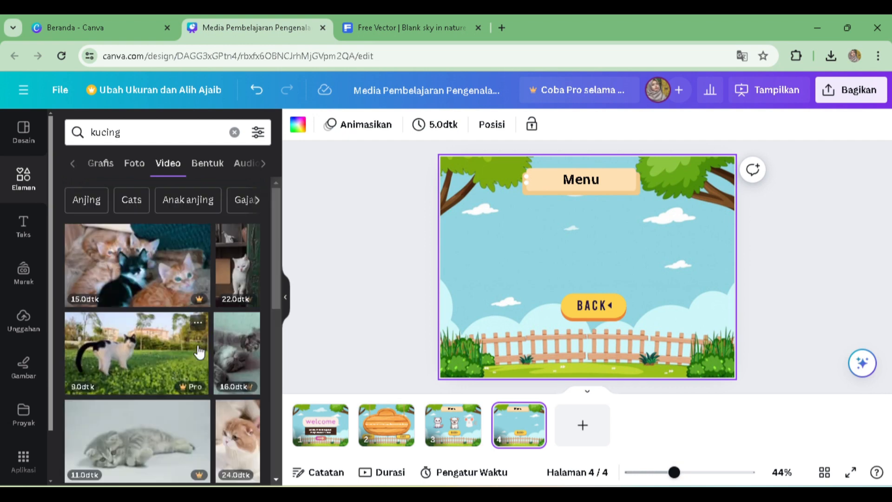
scroll(199, 352, down, 3)
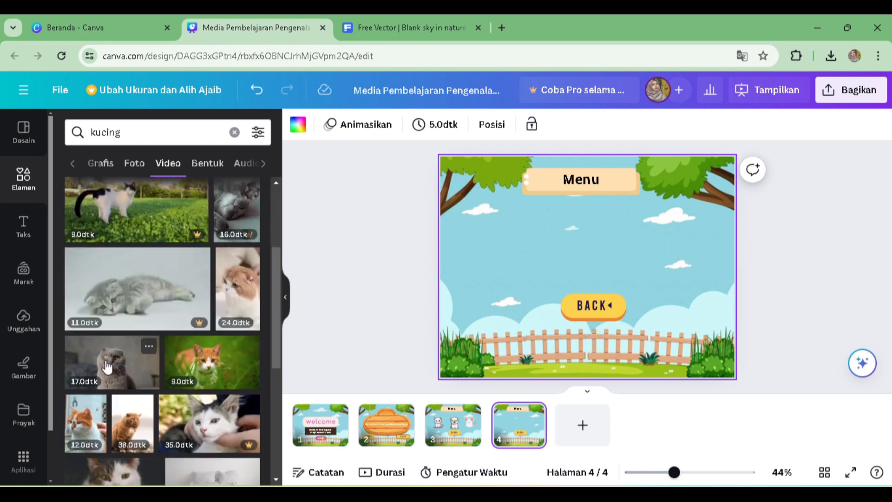
drag(107, 367, 548, 247)
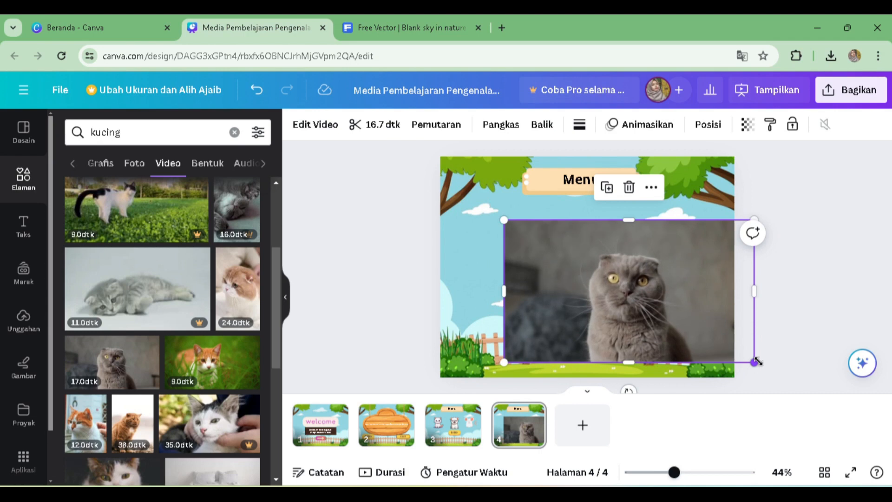
drag(756, 362, 670, 314)
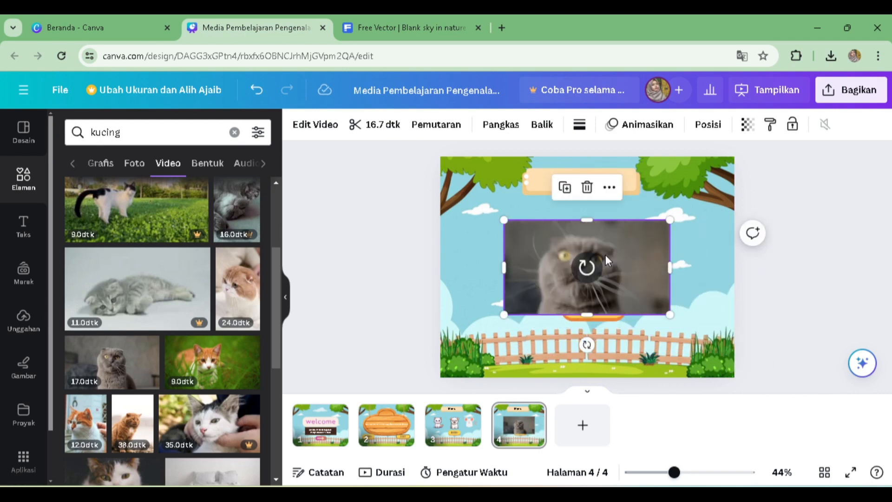
Step: Move the cat video up beneath the Menu board and centre the BACK button just below the video on page 4
drag(612, 255, 610, 245)
drag(600, 316, 594, 327)
click(775, 255)
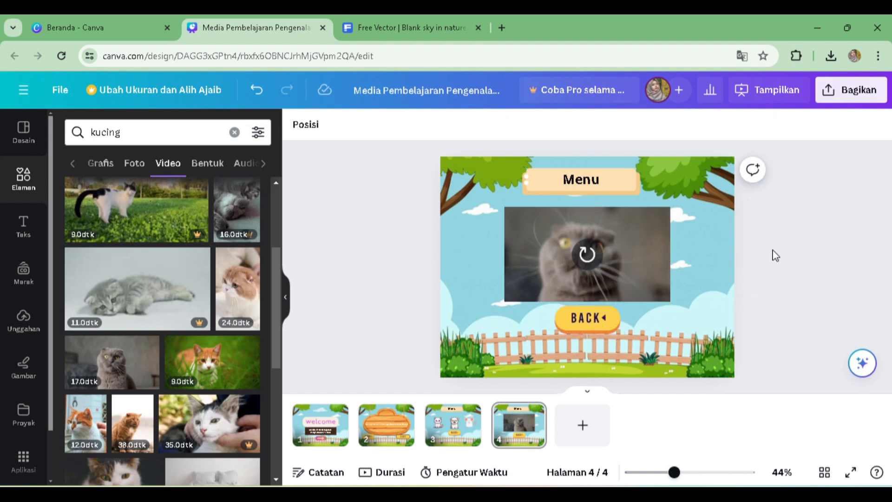
Step: Browse the audio results for "kucing" and preview the track "No Need to Confuse Me"
click(241, 167)
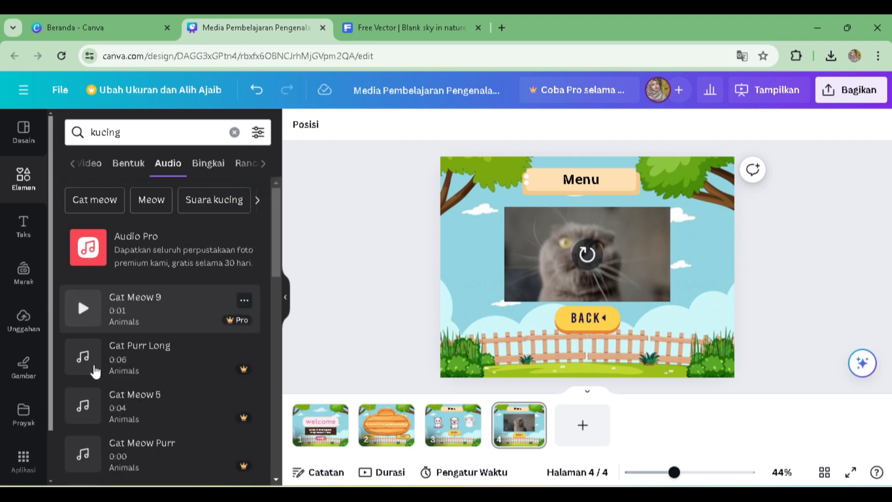
scroll(96, 367, down, 10)
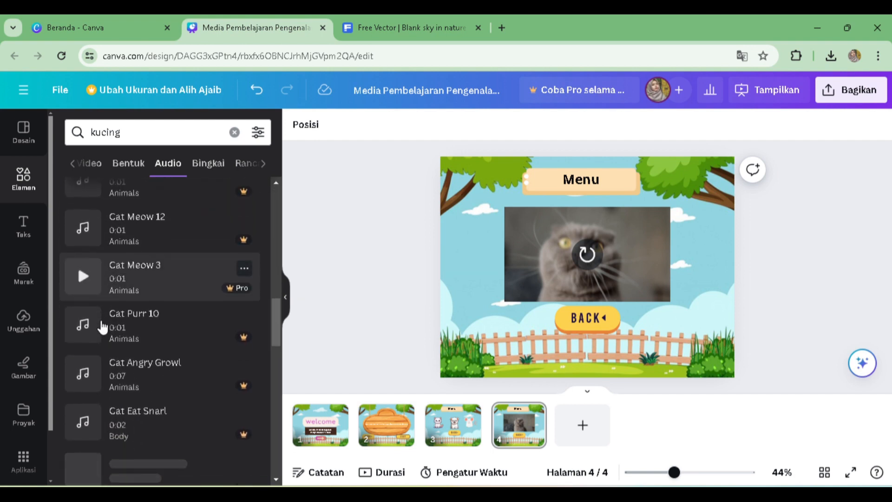
scroll(102, 328, down, 10)
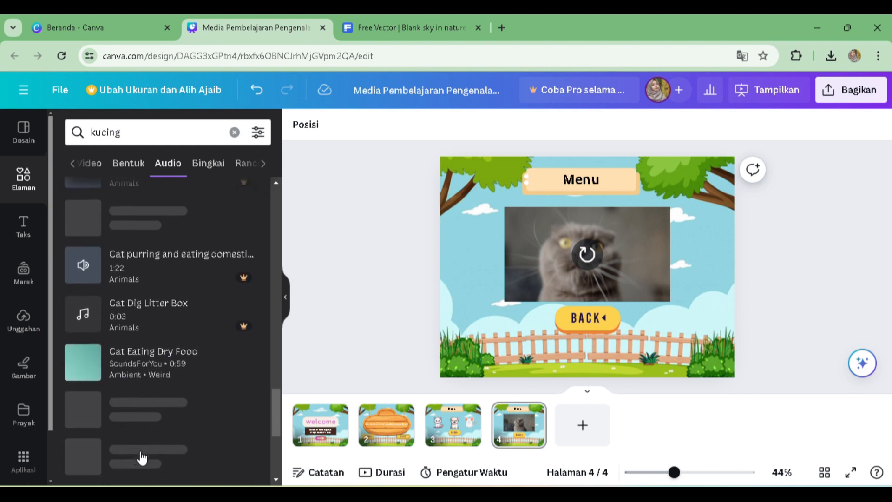
scroll(173, 342, down, 5)
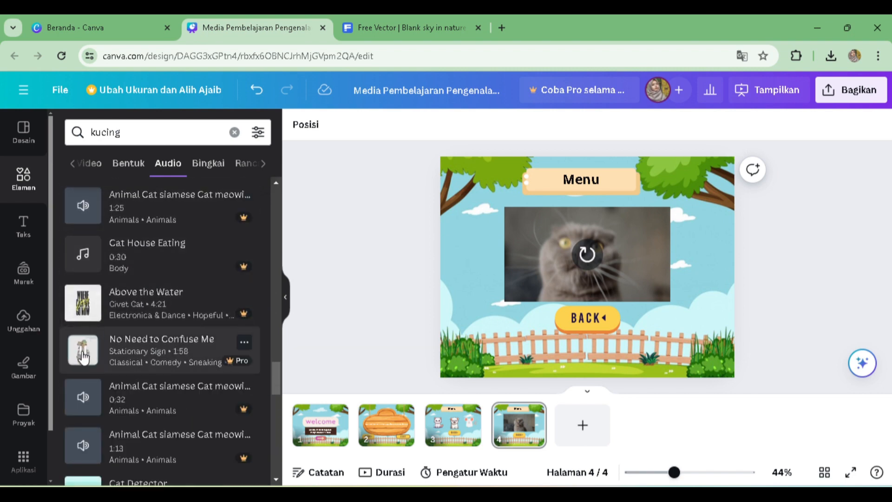
scroll(149, 358, down, 4)
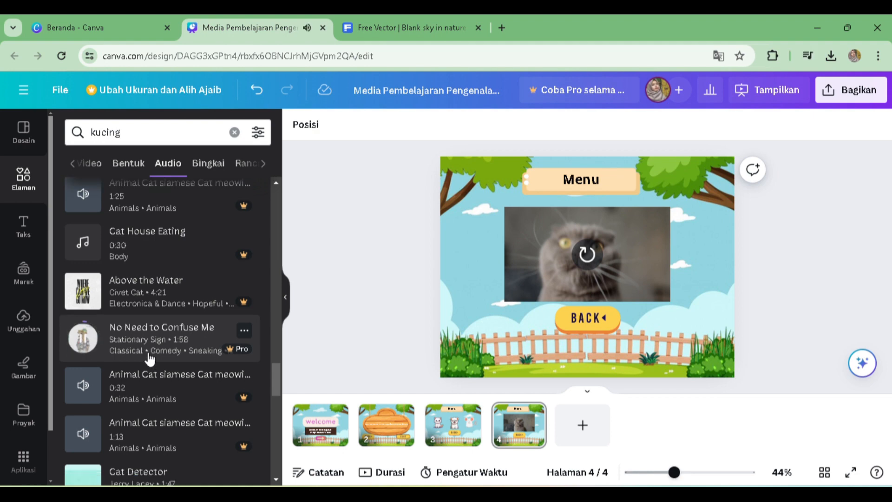
scroll(149, 358, up, 4)
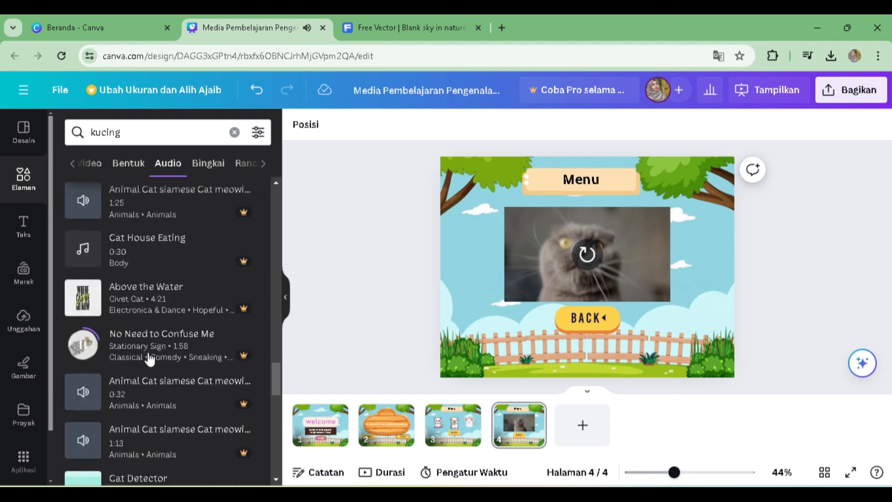
click(86, 360)
scroll(159, 369, down, 10)
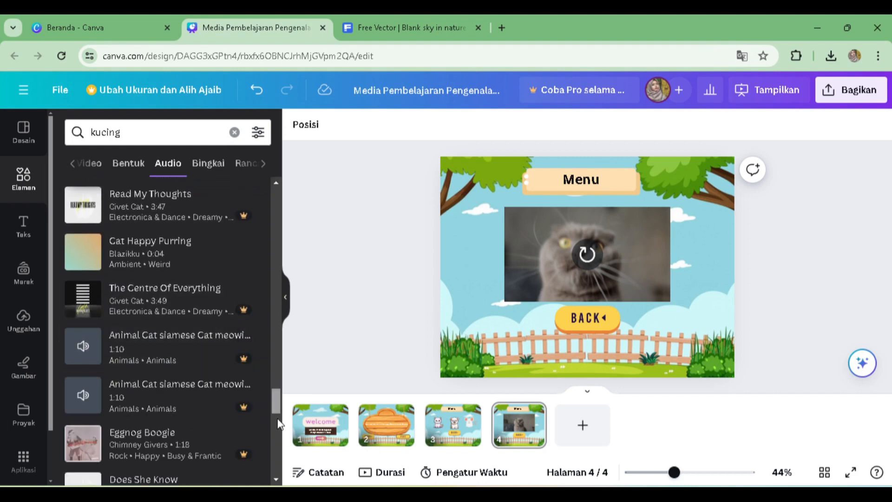
drag(275, 397, 299, 124)
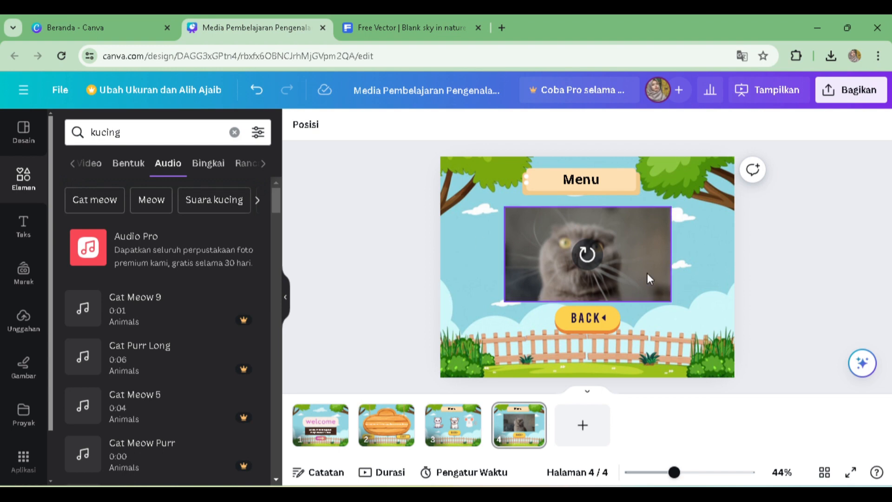
click(22, 237)
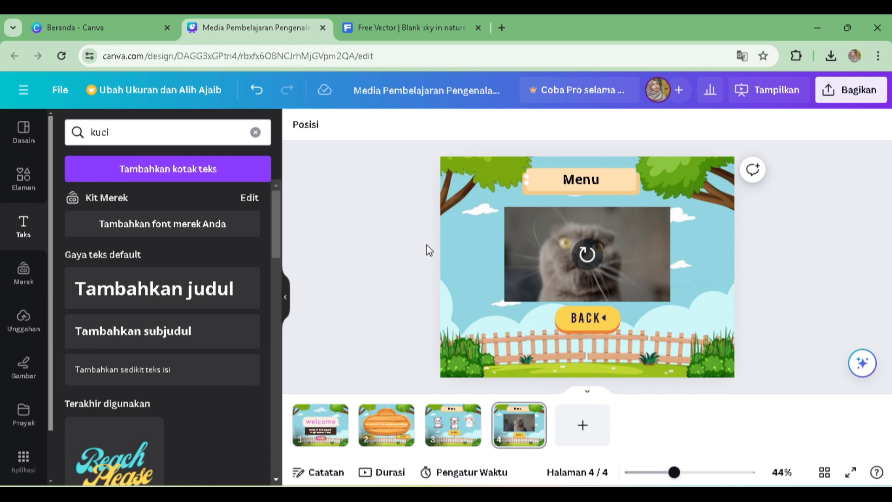
click(453, 426)
click(529, 432)
click(598, 316)
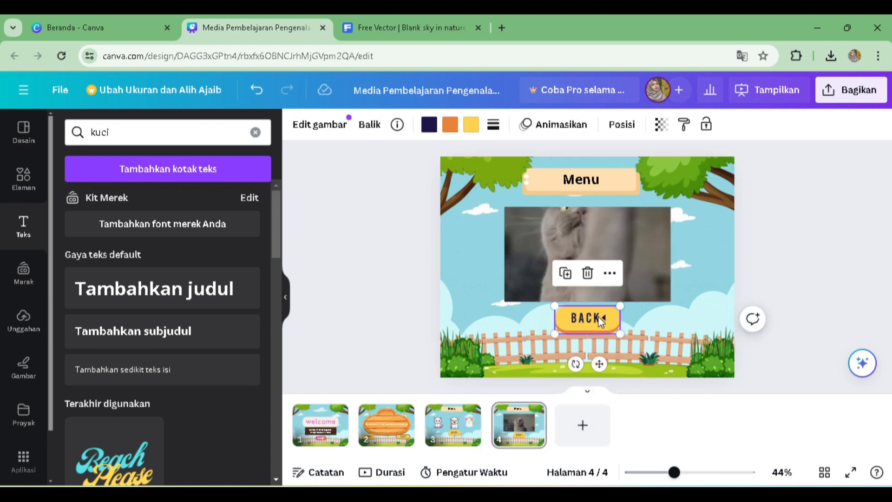
click(454, 426)
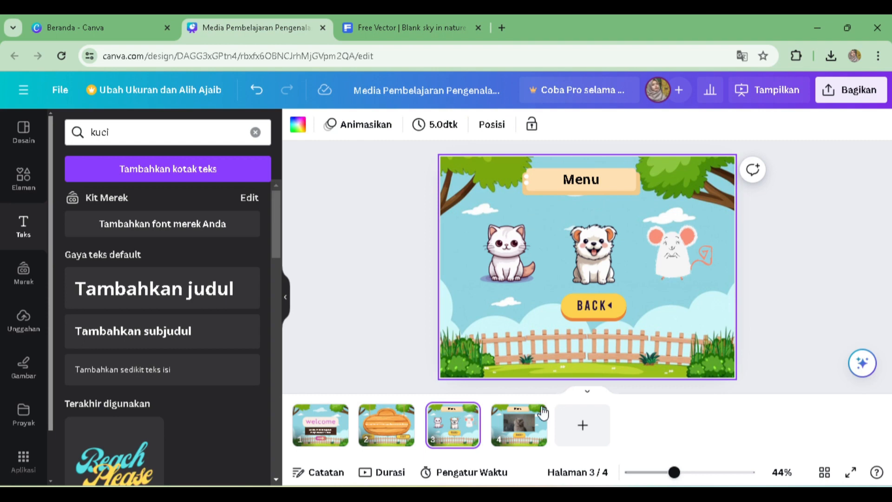
Step: Add a blank page after page 4 and duplicate page 4 with its cat video
click(523, 427)
click(565, 426)
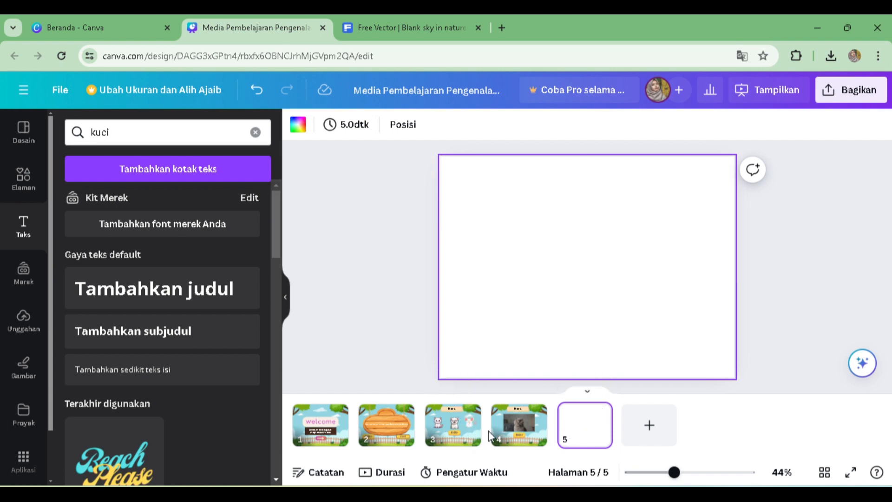
right_click(500, 429)
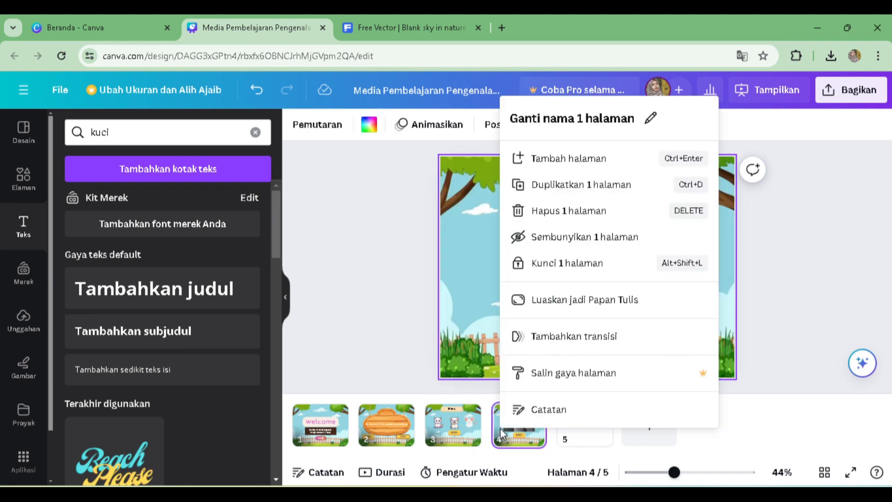
click(582, 186)
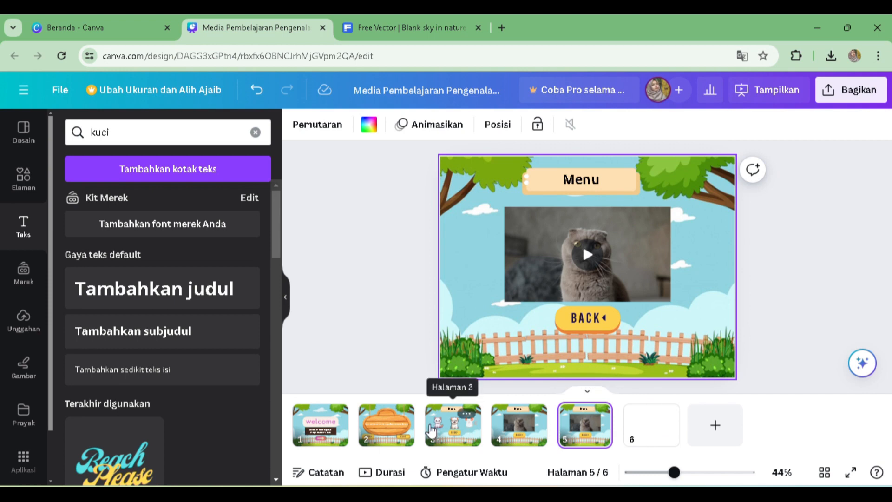
Step: Replace the heading "Menu" on page 4's plank with "Kucing"
click(432, 430)
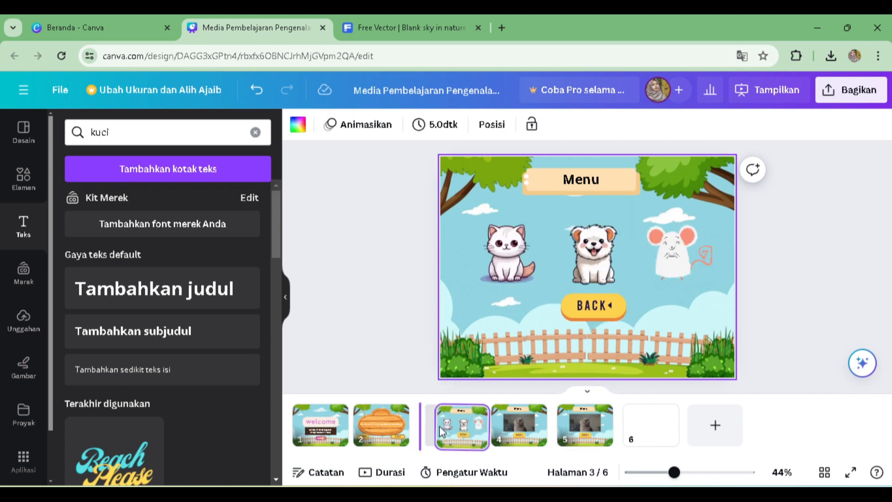
click(600, 436)
click(530, 438)
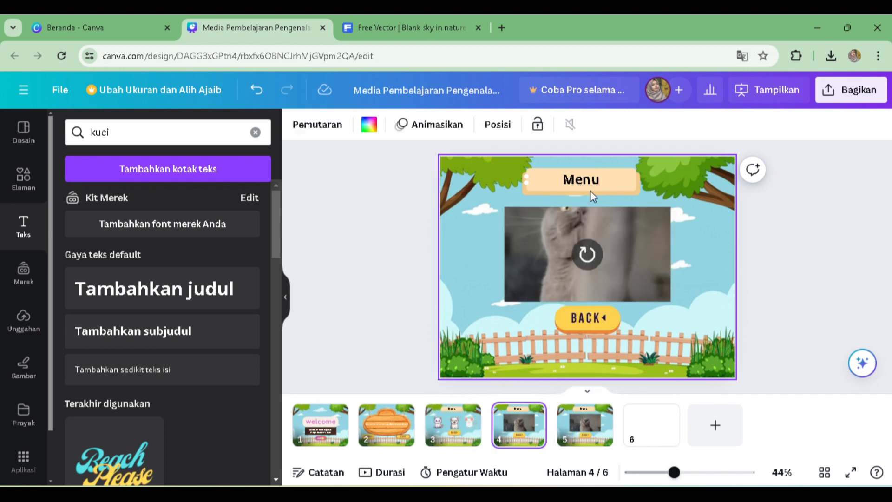
click(590, 179)
double_click(591, 179)
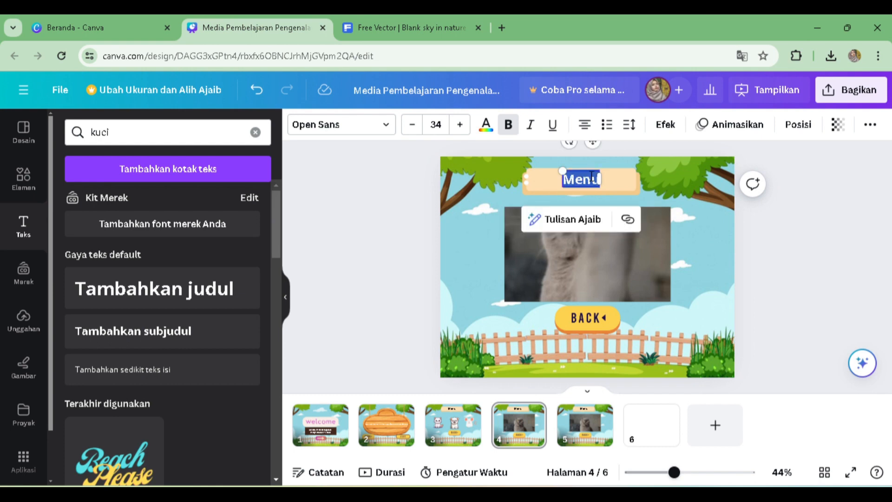
text(Kucing)
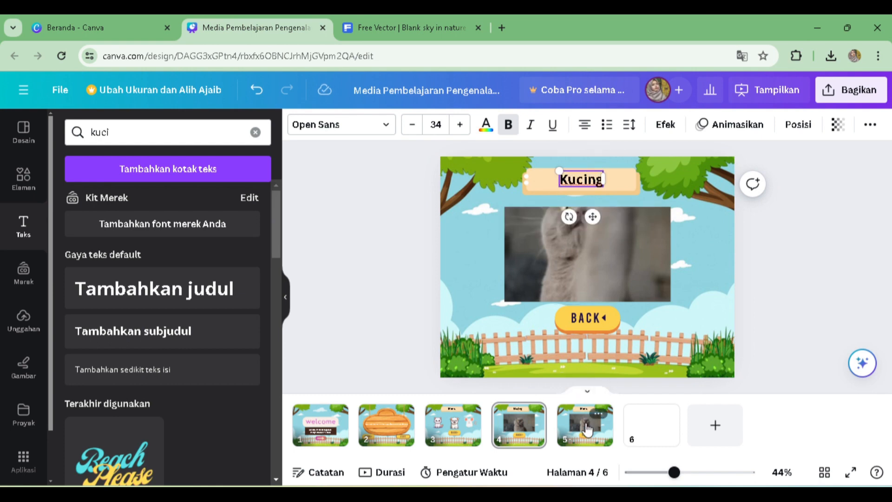
Step: Replace the heading "Menu" on page 5's plank with "Anjing"
click(587, 418)
click(588, 185)
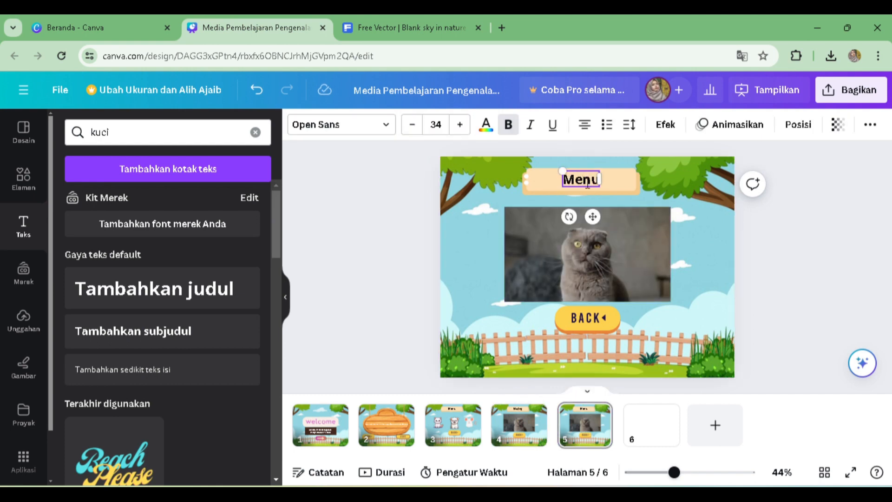
double_click(588, 184)
text(Aji)
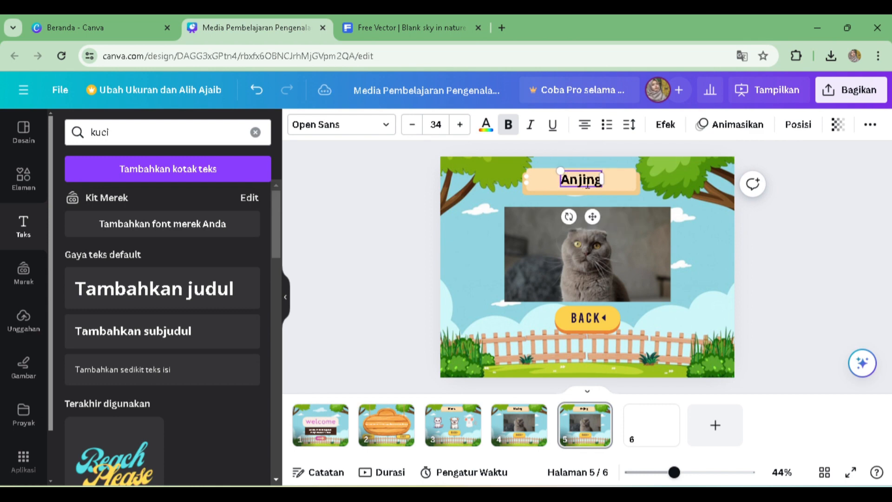
click(391, 285)
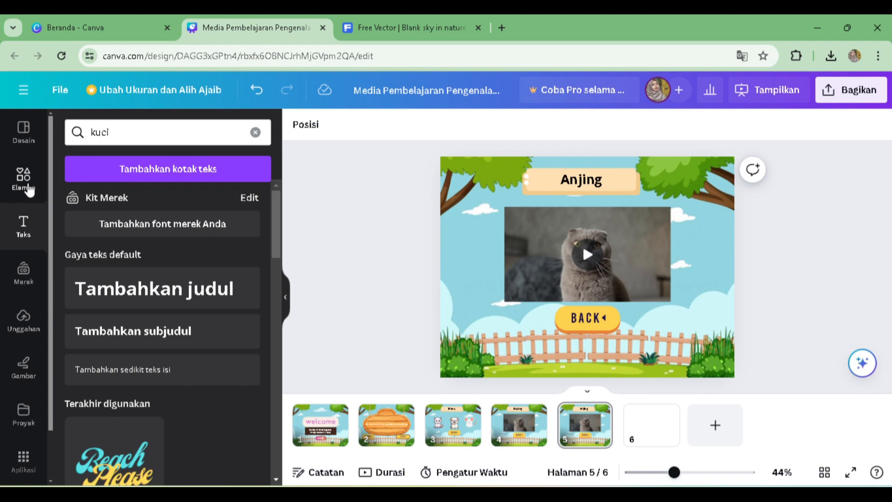
Step: Search the video elements for "anjing" and add the 7-second clip of the white puppy sitting on grass to page 5
click(29, 188)
click(141, 132)
text(a)
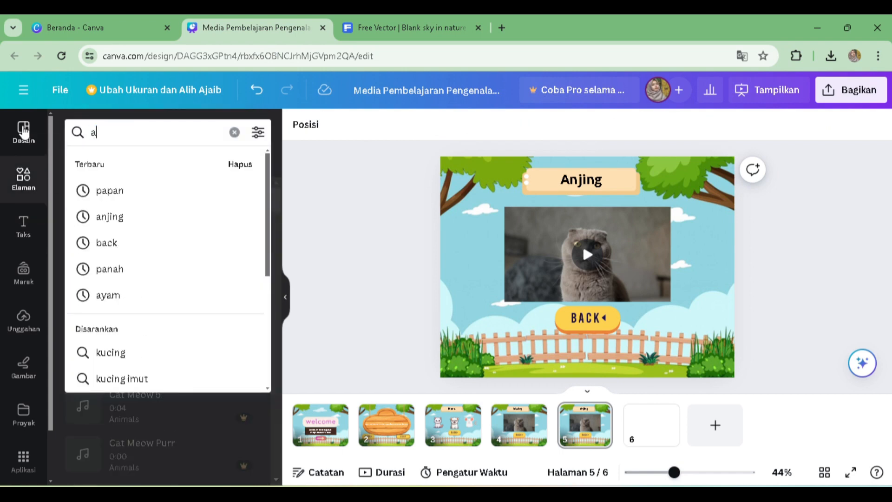
text(njing)
key(Return)
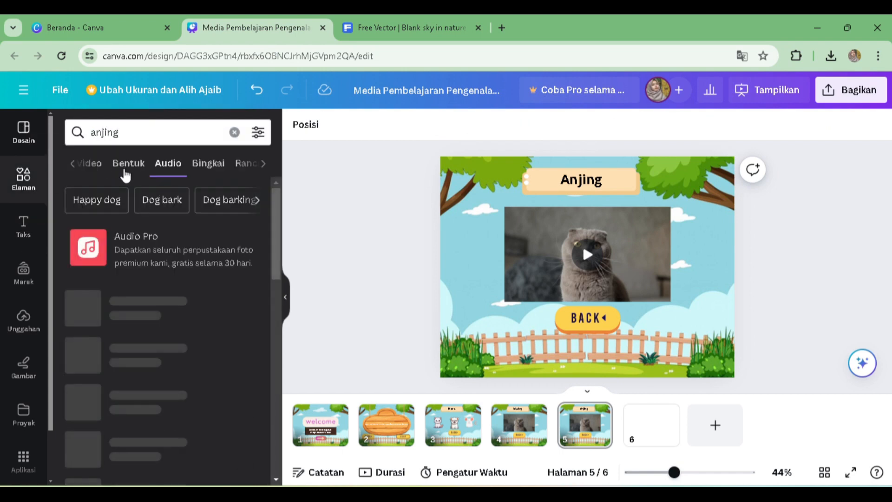
click(90, 163)
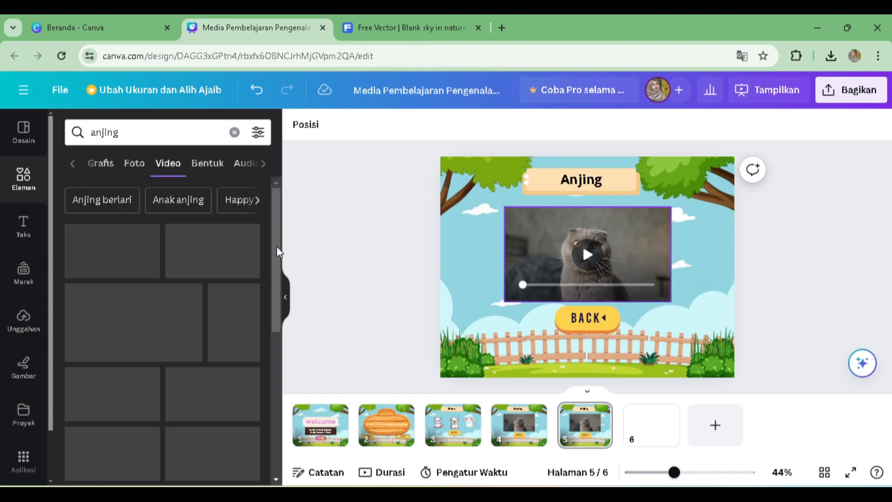
scroll(141, 404, down, 3)
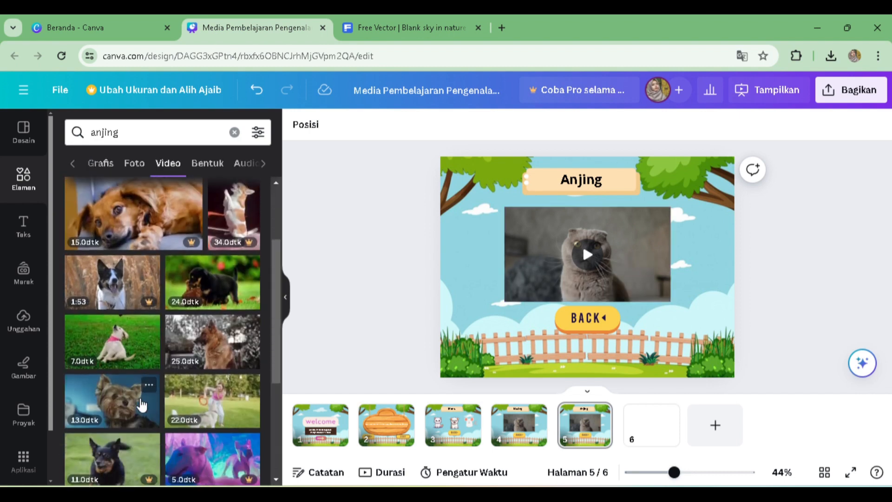
drag(111, 342, 474, 265)
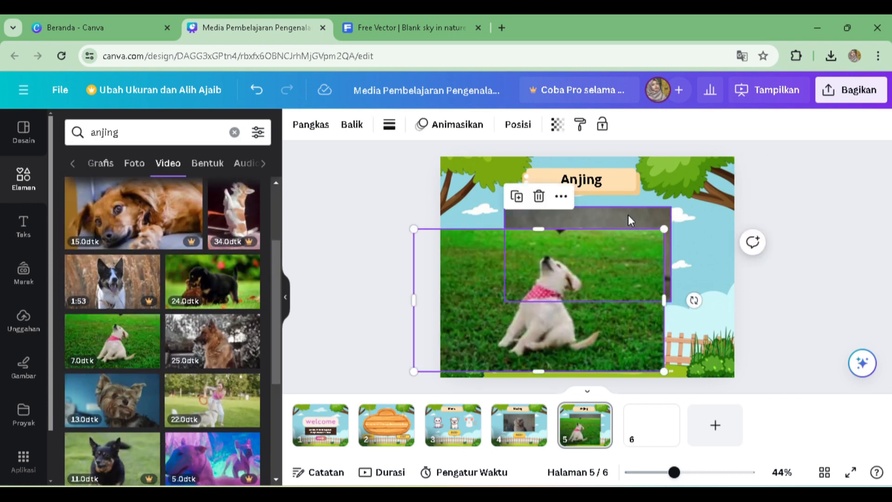
Step: Delete the cat video from page 5, then shrink the puppy video and center it between the heading plank and the BACK button
click(629, 214)
key(Delete)
click(619, 291)
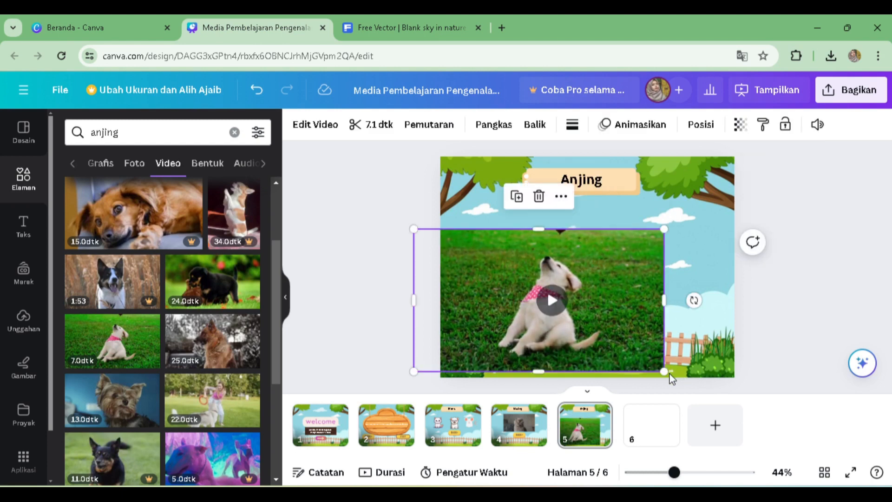
drag(670, 378, 594, 334)
drag(455, 275, 539, 250)
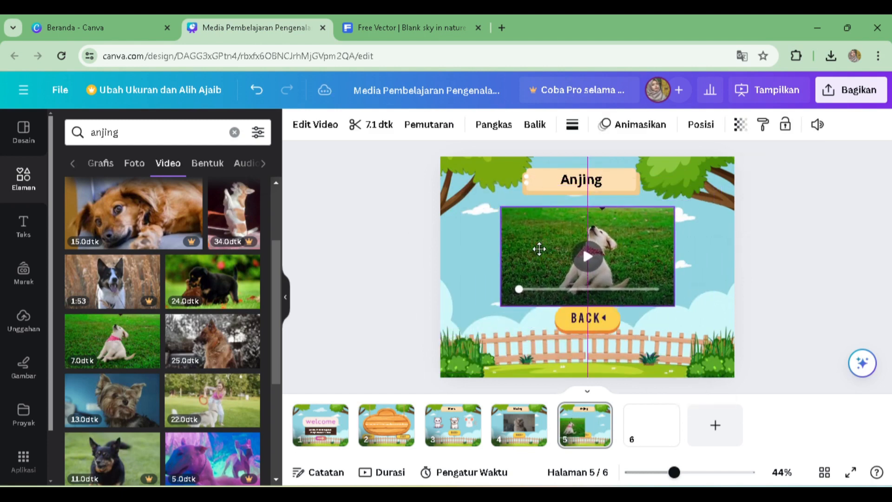
click(805, 245)
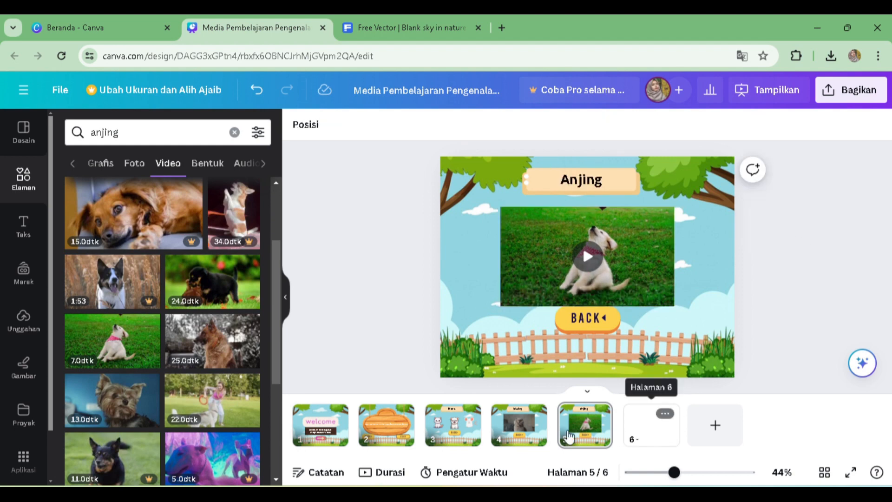
Step: Duplicate page 5 and delete the puppy video from the copy
right_click(584, 427)
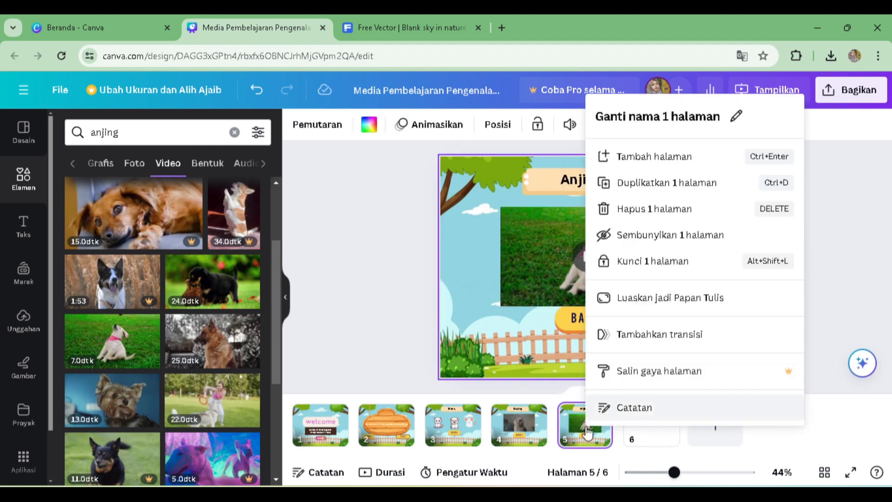
click(662, 185)
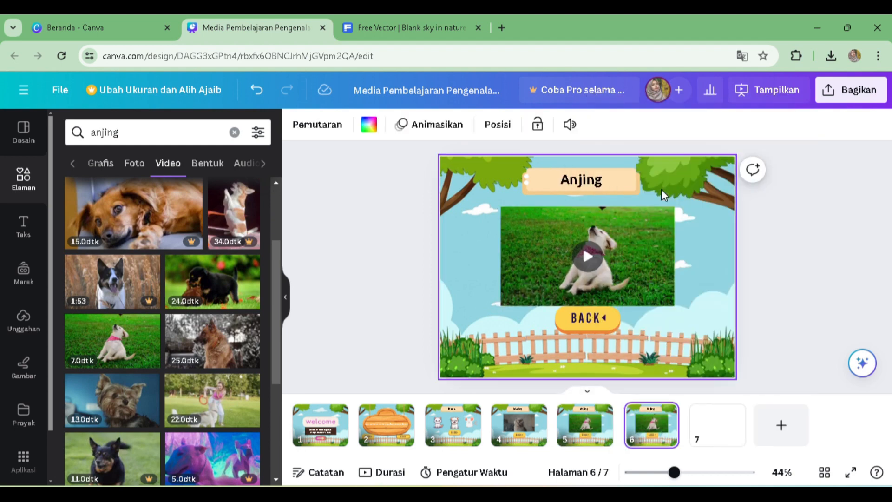
click(632, 261)
key(Delete)
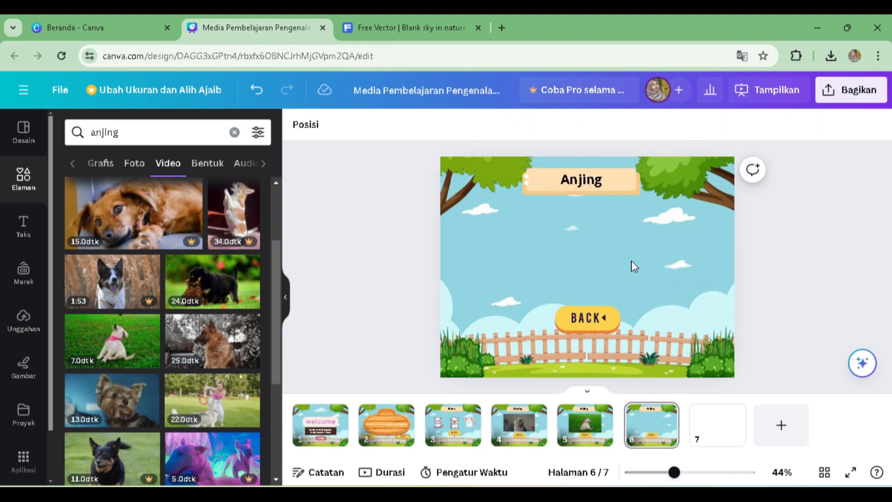
Step: Replace the heading "Anjing" on page 6's plank with "Tikus"
click(586, 182)
double_click(586, 180)
text(Tikus)
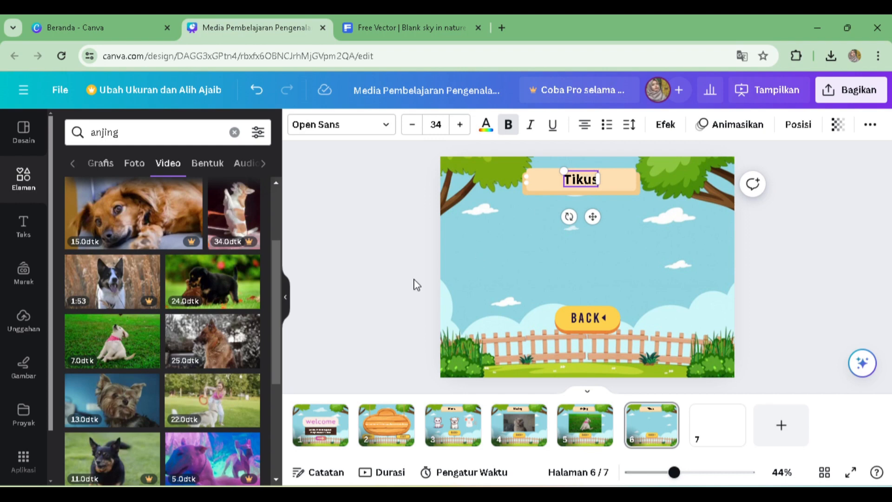
click(366, 300)
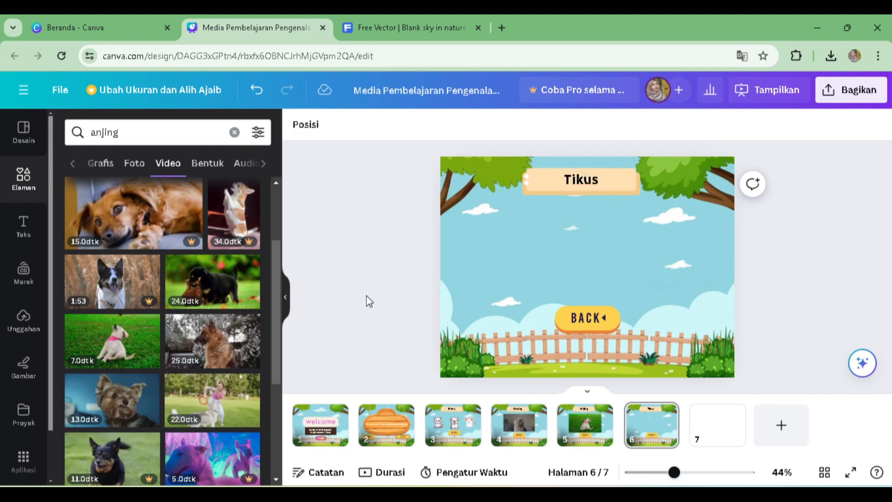
Step: Search the video elements for "tikus" and look through the results for a suitable free mouse clip
double_click(124, 131)
text(tikus)
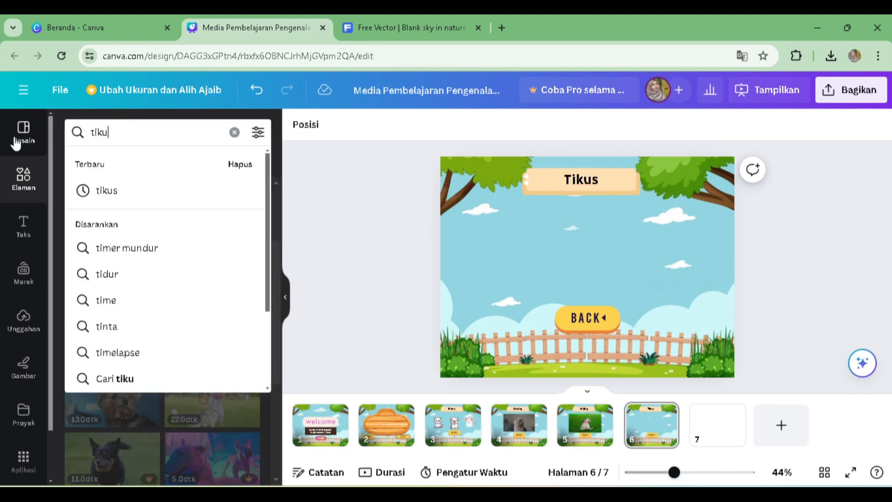
key(Return)
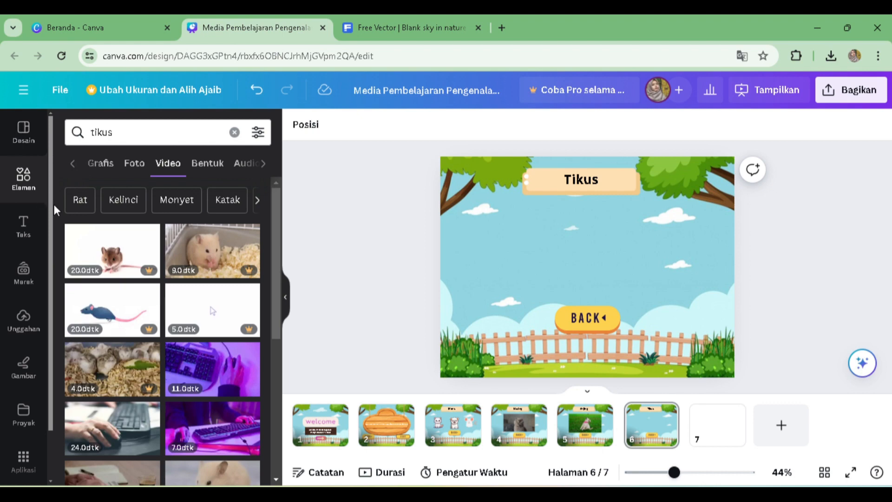
scroll(228, 348, down, 2)
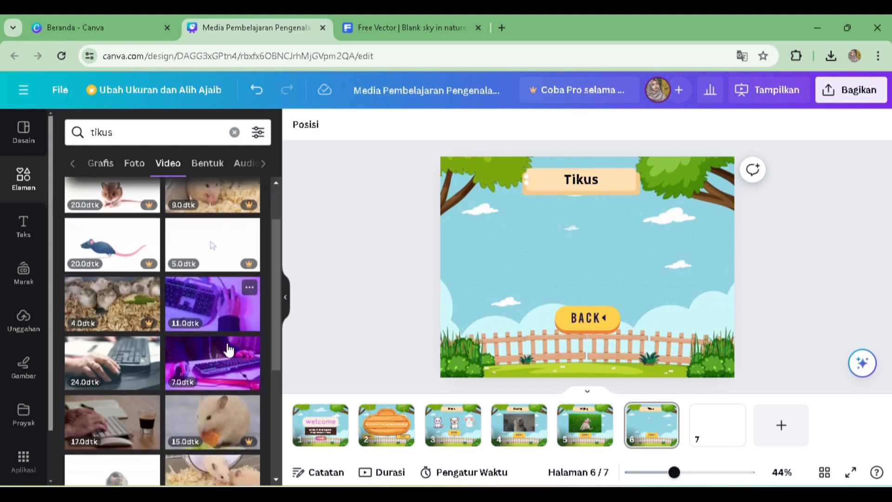
scroll(227, 349, down, 5)
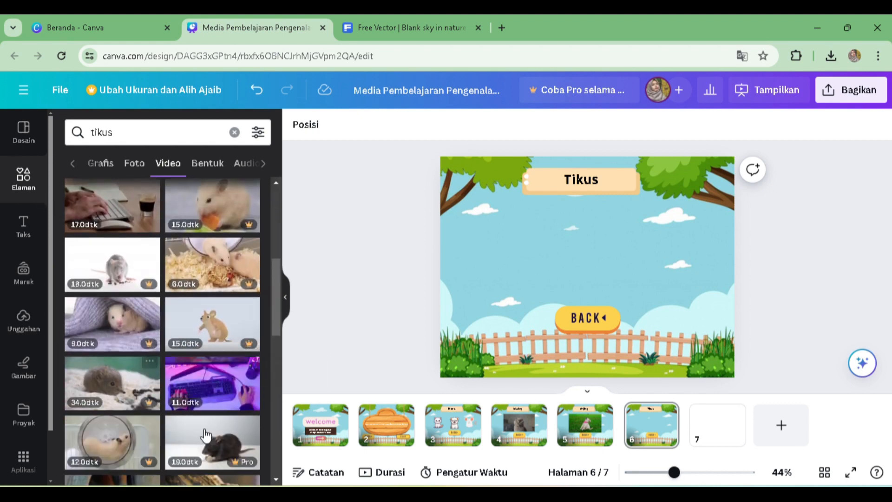
scroll(223, 381, down, 3)
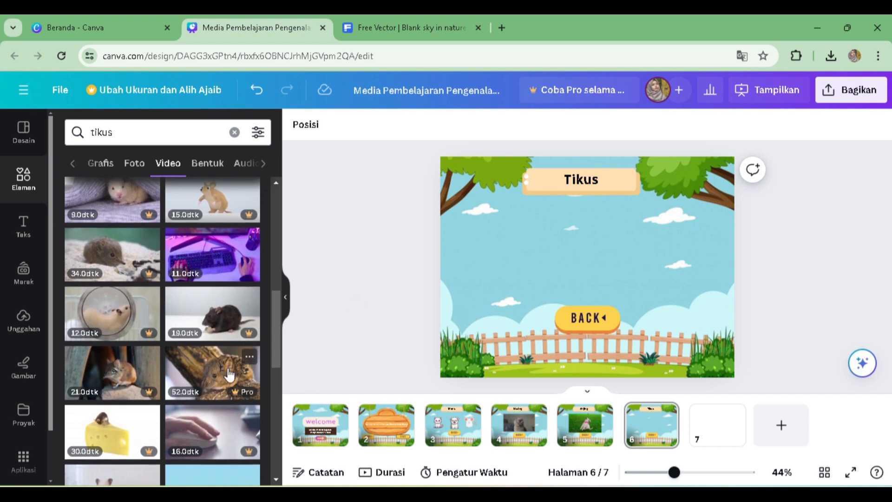
scroll(230, 374, down, 4)
scroll(145, 387, down, 10)
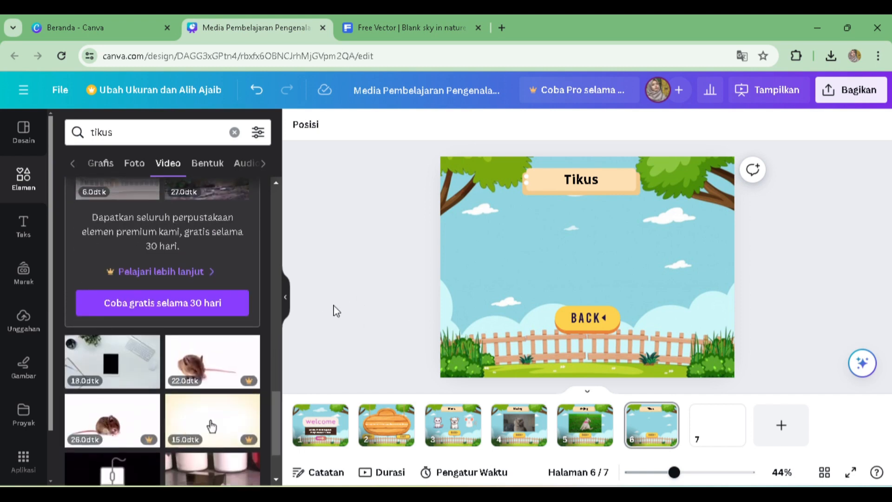
scroll(220, 370, down, 10)
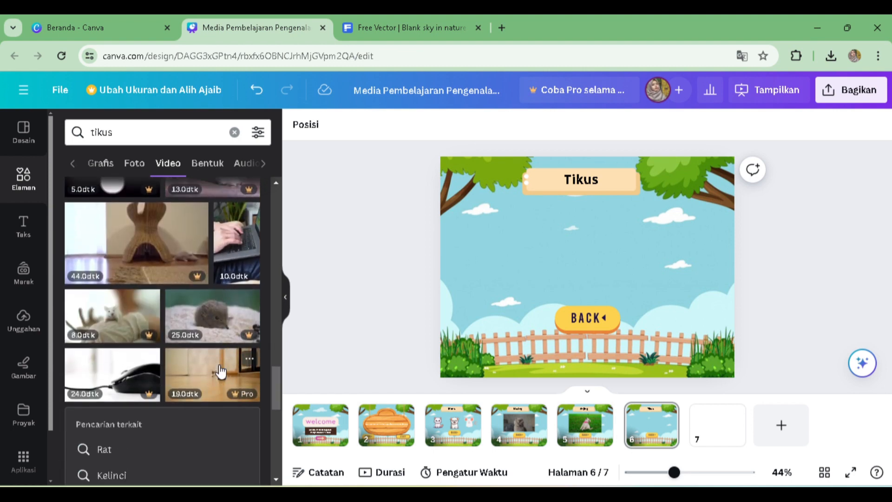
scroll(220, 370, down, 5)
scroll(221, 370, up, 3)
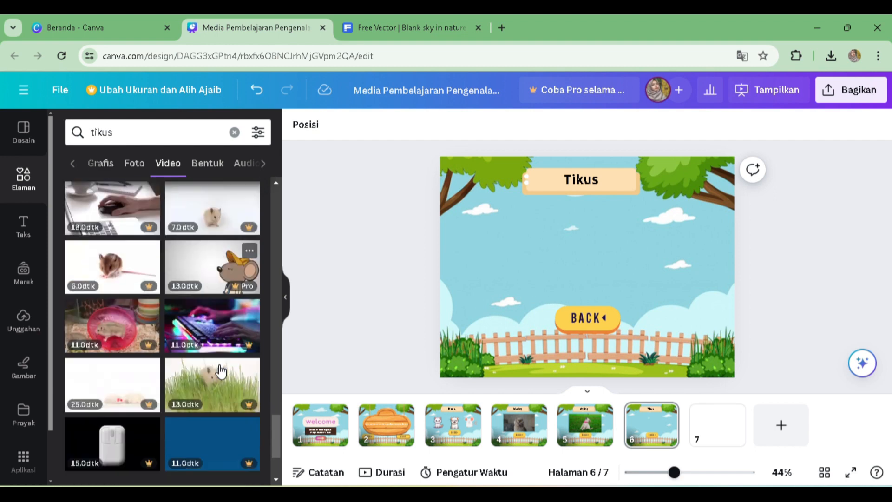
Step: Use the related search "Rat" and add the free photo of the gray rat on grass to page 6
click(107, 264)
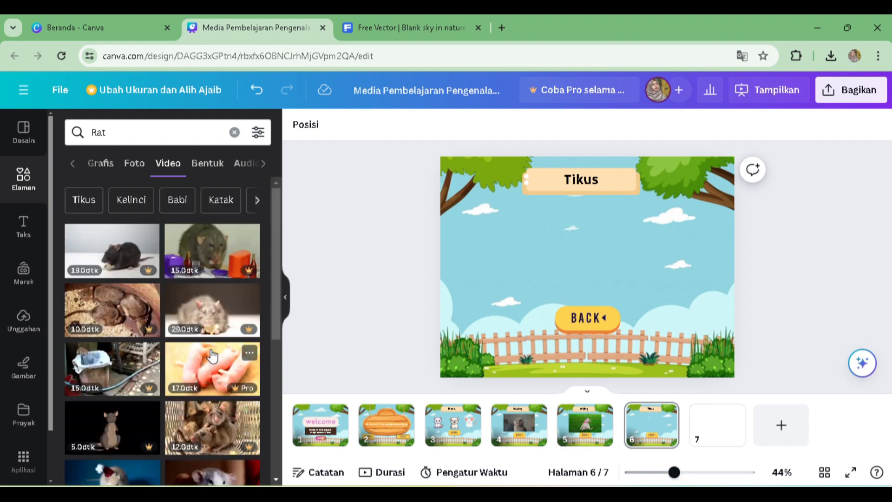
scroll(212, 355, down, 4)
scroll(212, 356, down, 5)
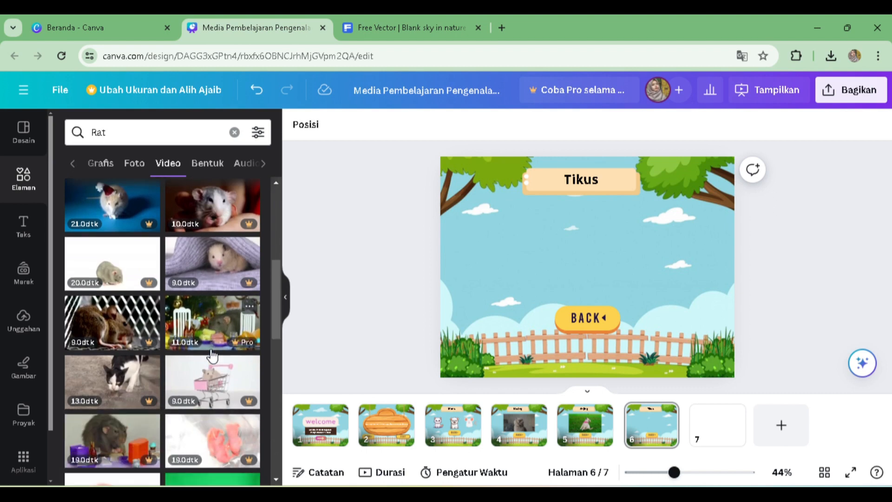
click(135, 165)
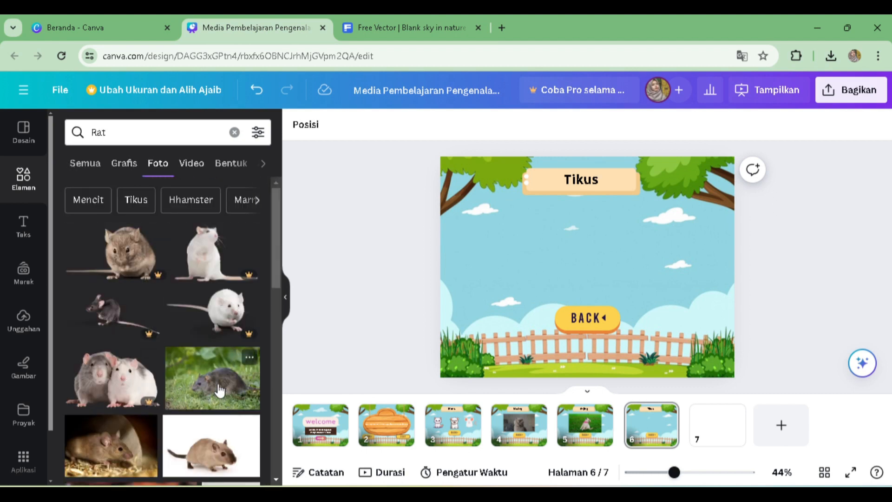
drag(216, 374, 549, 258)
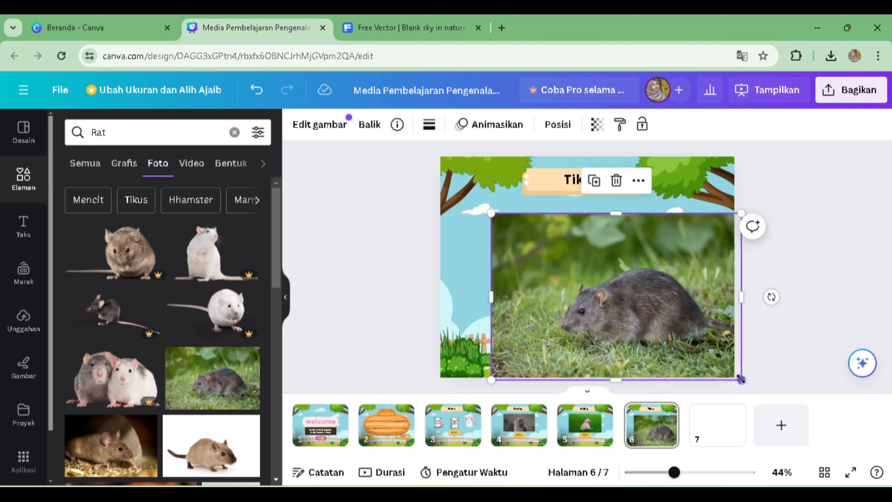
Step: Shrink the rat photo and center it between page 6's "Tikus" heading and the BACK button
drag(741, 380, 660, 325)
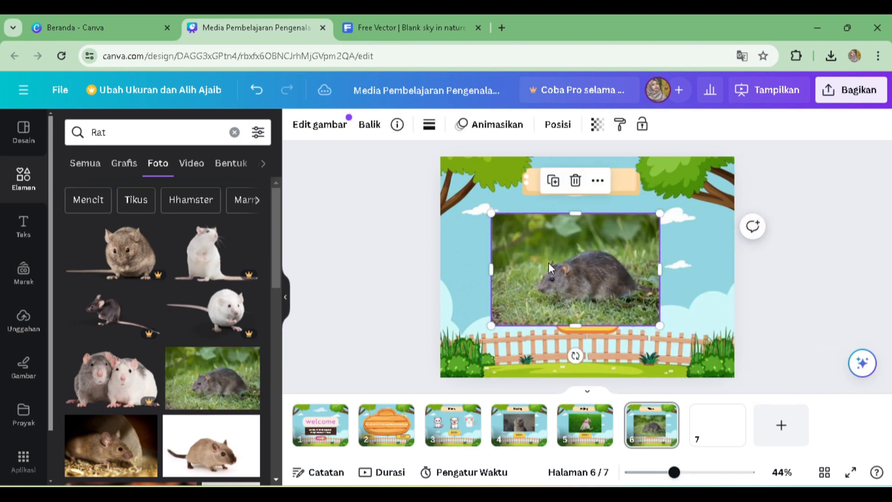
drag(548, 263, 561, 245)
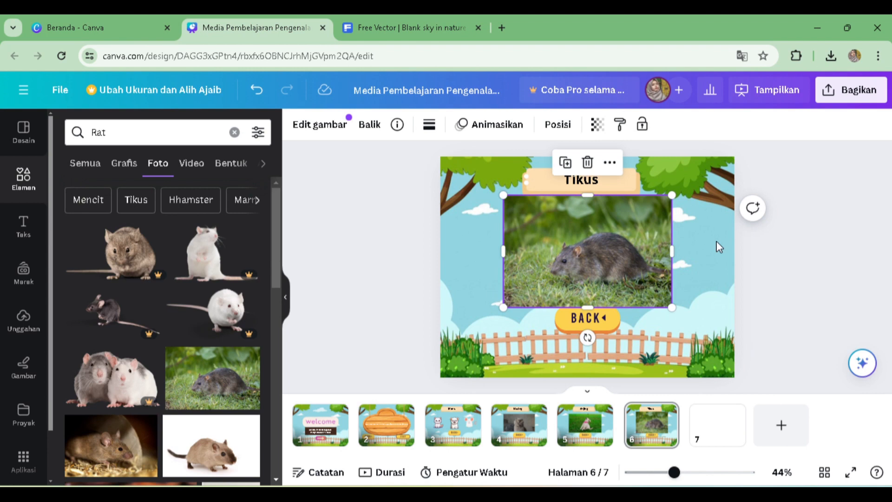
click(787, 256)
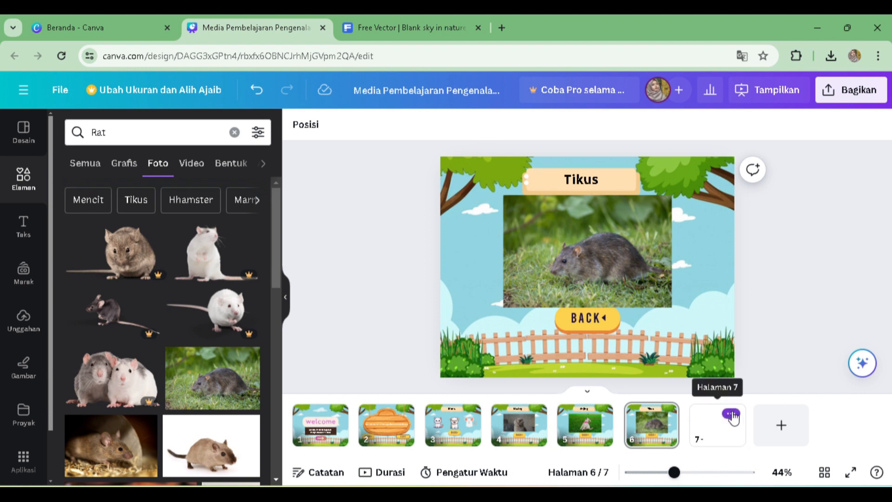
Step: Delete the blank page 7 from the end of the presentation
click(732, 415)
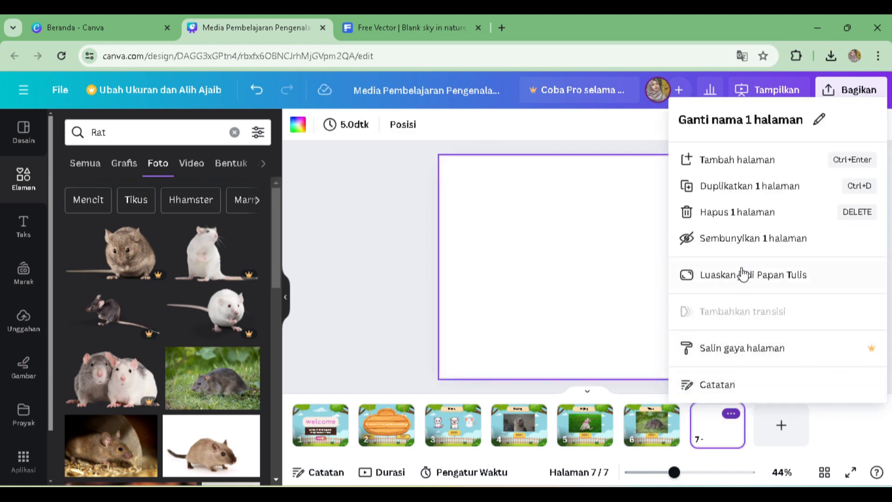
click(743, 216)
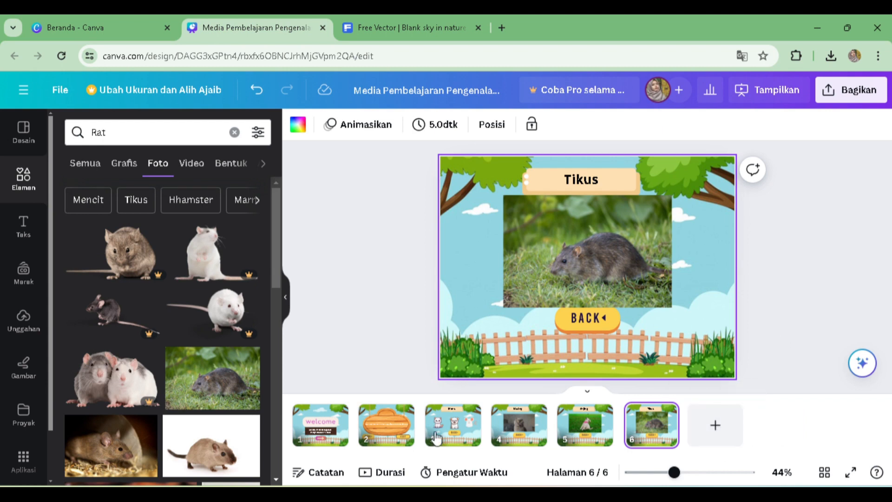
Step: Review the opening page and the purpose page, and show all pages in the grid overview
click(315, 439)
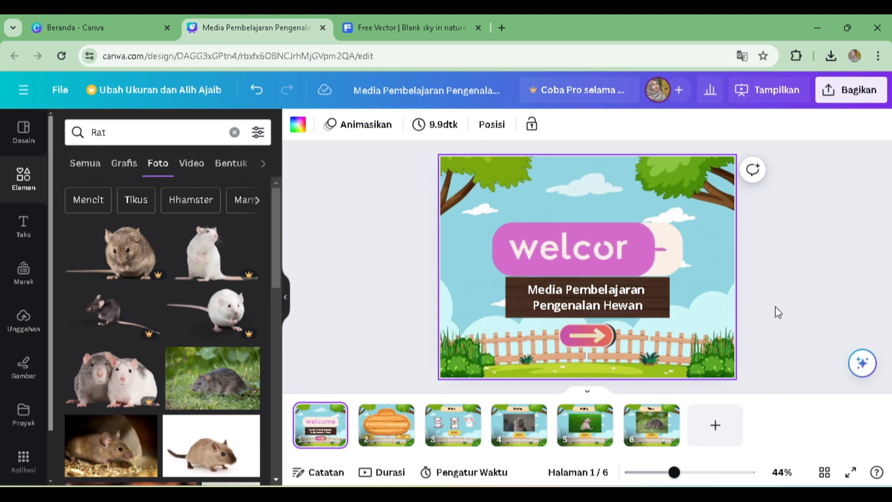
click(349, 292)
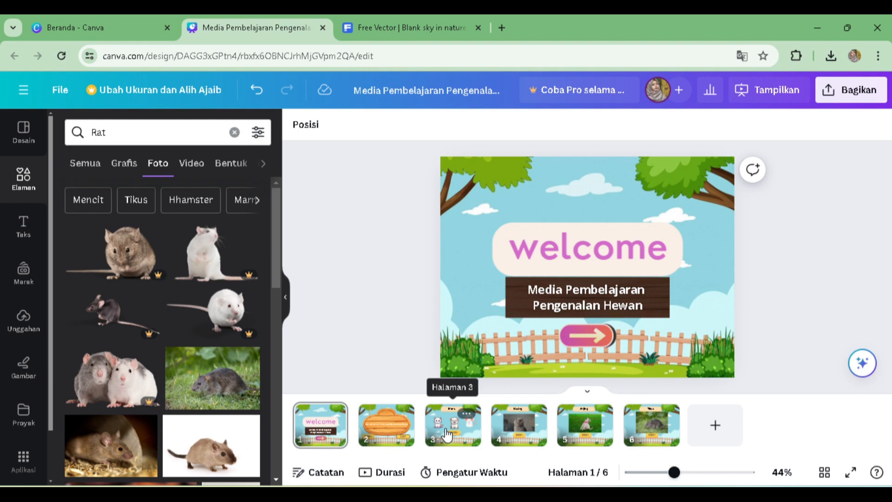
click(386, 425)
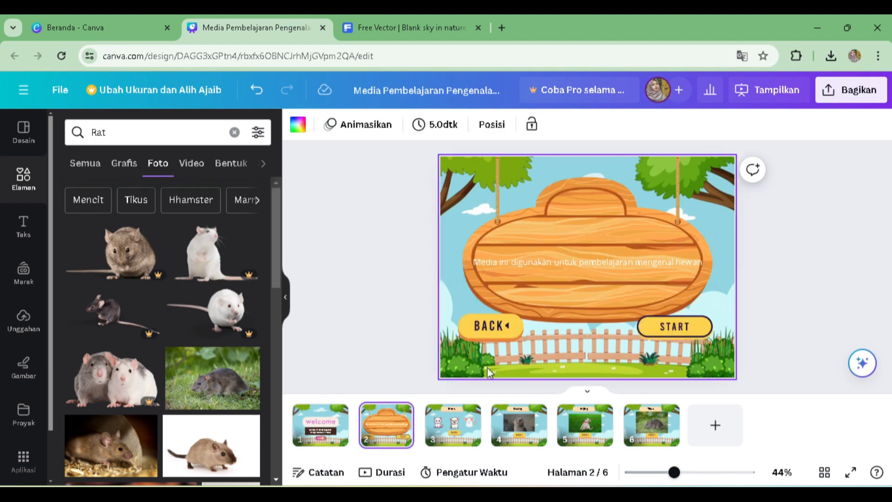
click(492, 329)
click(406, 354)
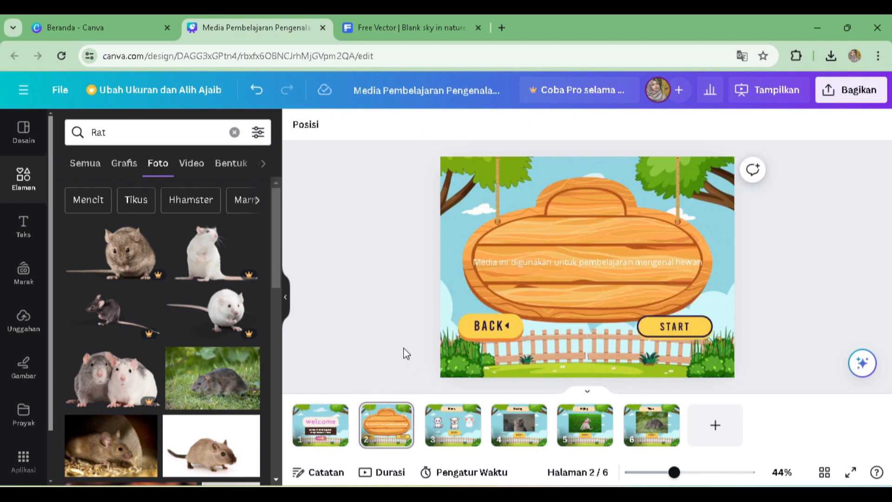
click(825, 472)
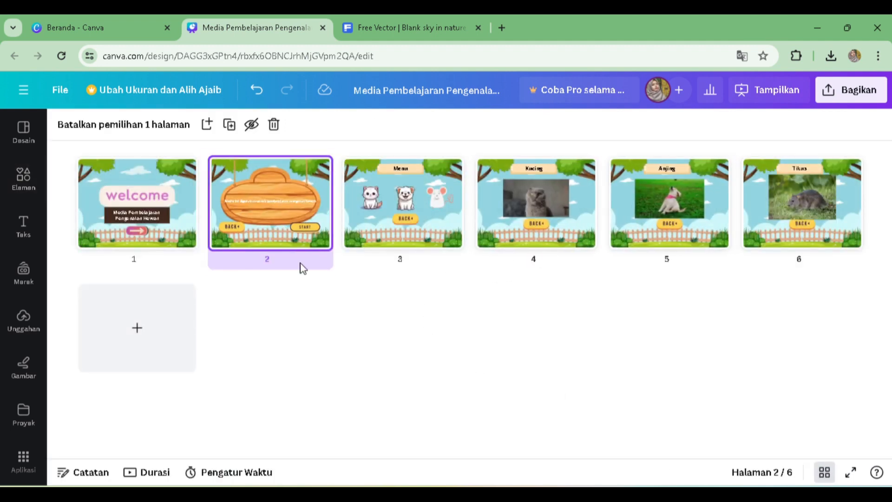
Step: Name pages 1 to 6 "welcome", "petunjuk", "menu", "kucing", "anjing" and "tikus", and return to the single-page editing view
click(154, 261)
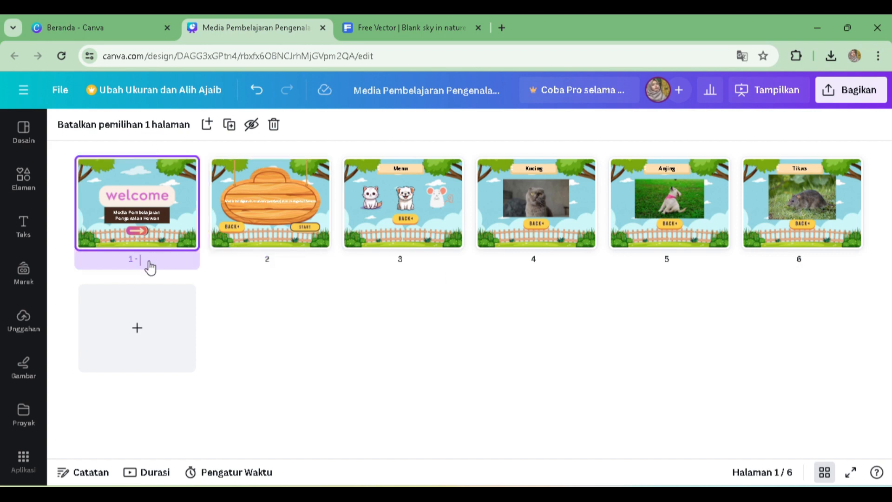
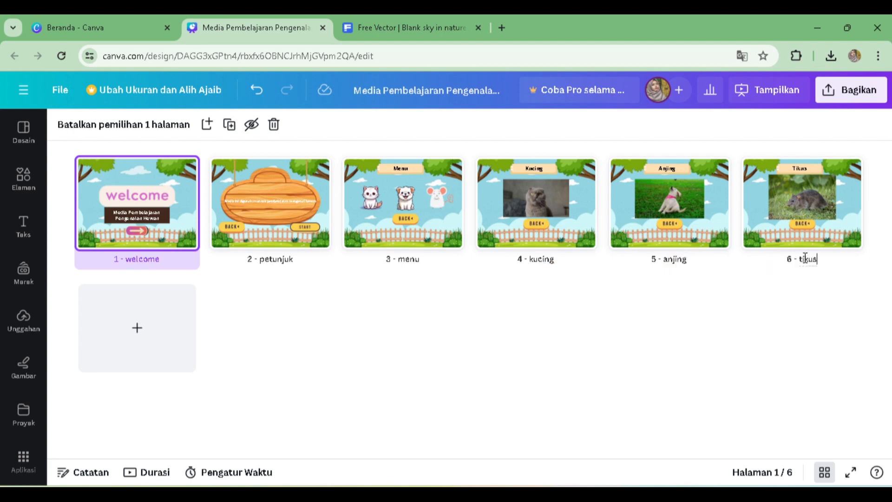
click(823, 472)
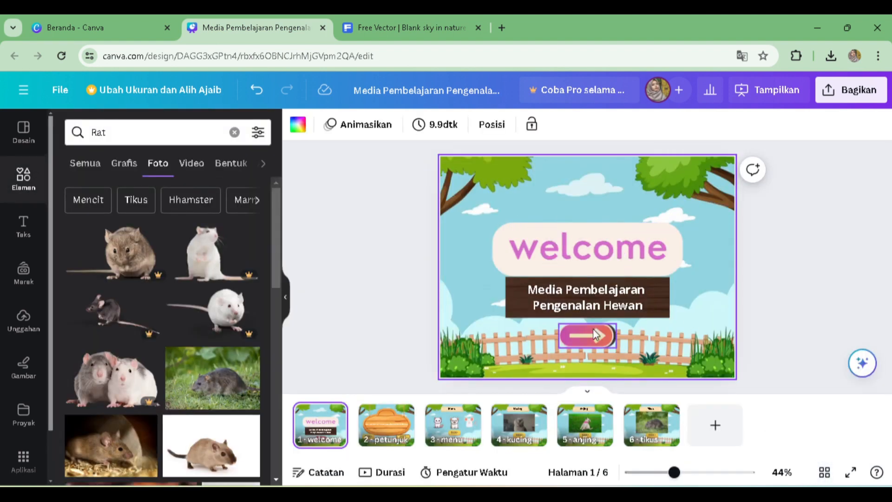
click(385, 326)
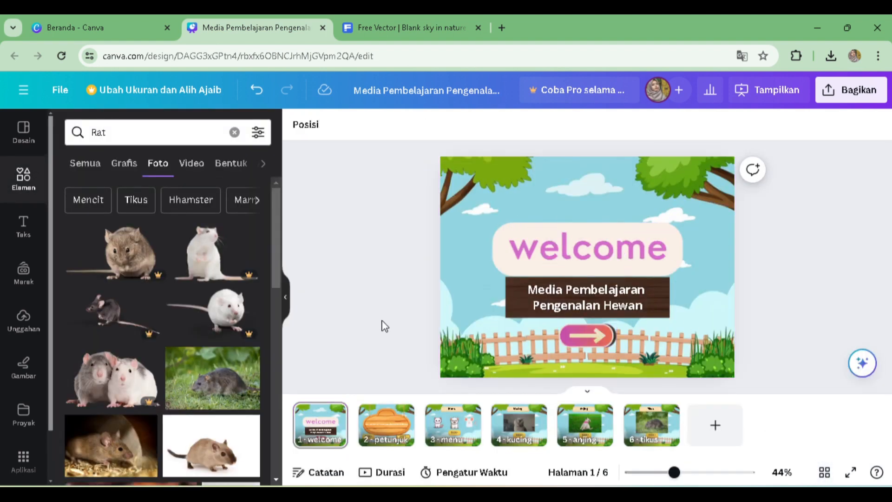
Step: Link the arrow button on the welcome page to page "2 - petunjuk"
click(593, 343)
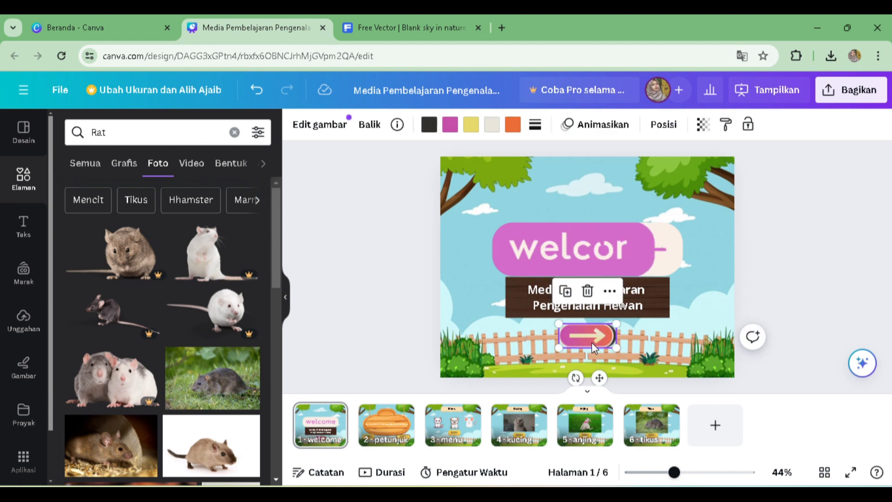
click(610, 290)
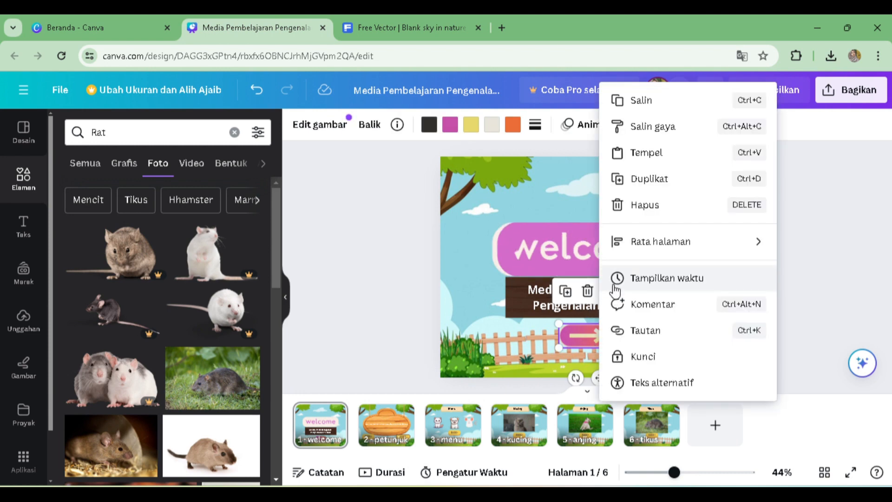
click(656, 331)
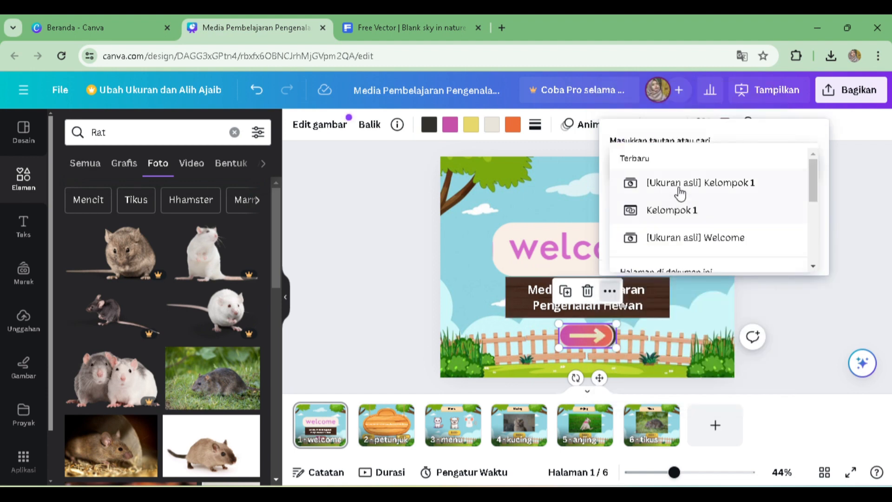
scroll(683, 200, down, 3)
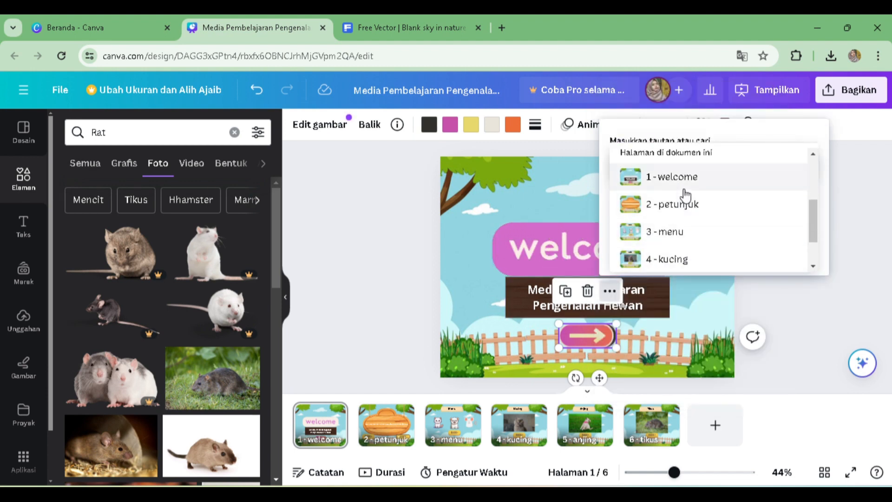
click(685, 207)
click(765, 431)
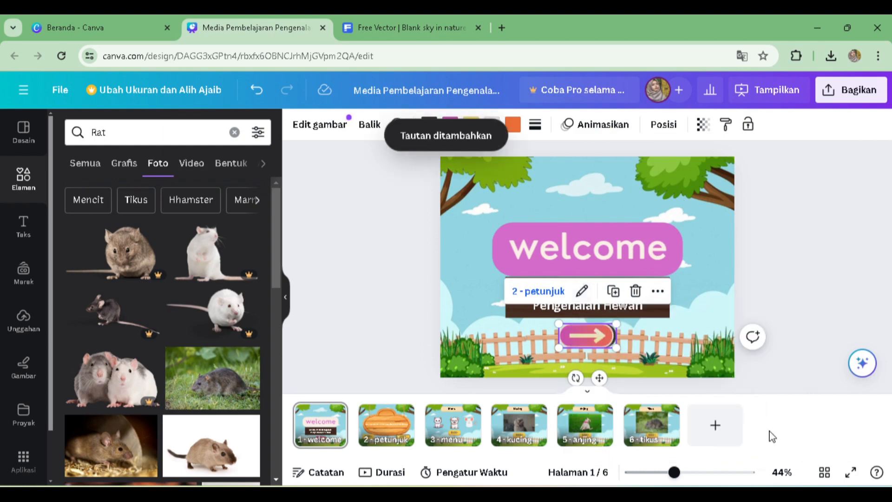
click(386, 424)
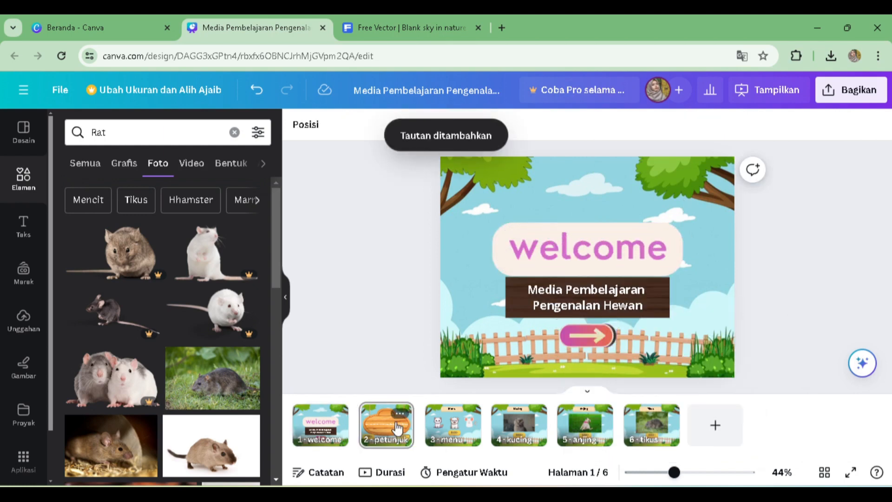
click(493, 328)
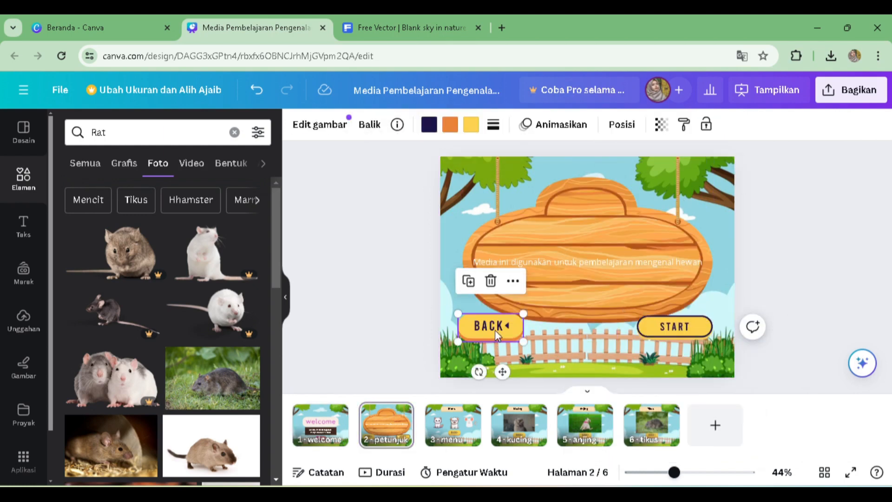
click(513, 281)
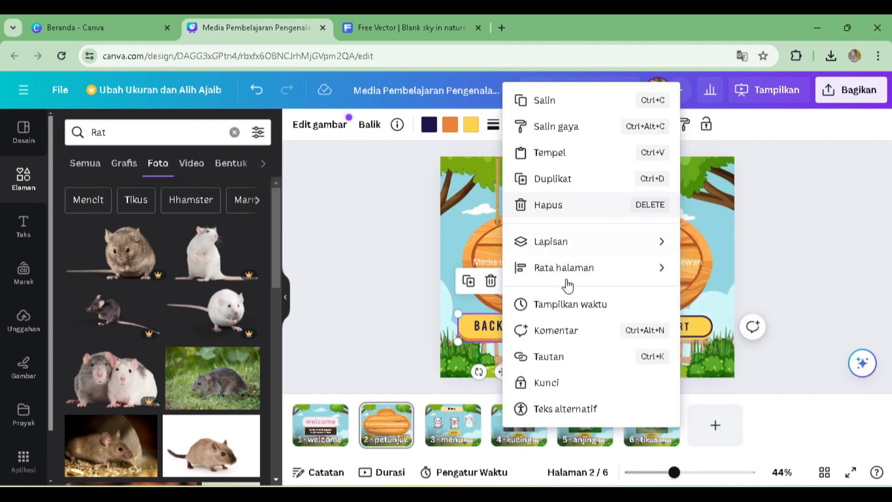
click(561, 356)
click(604, 186)
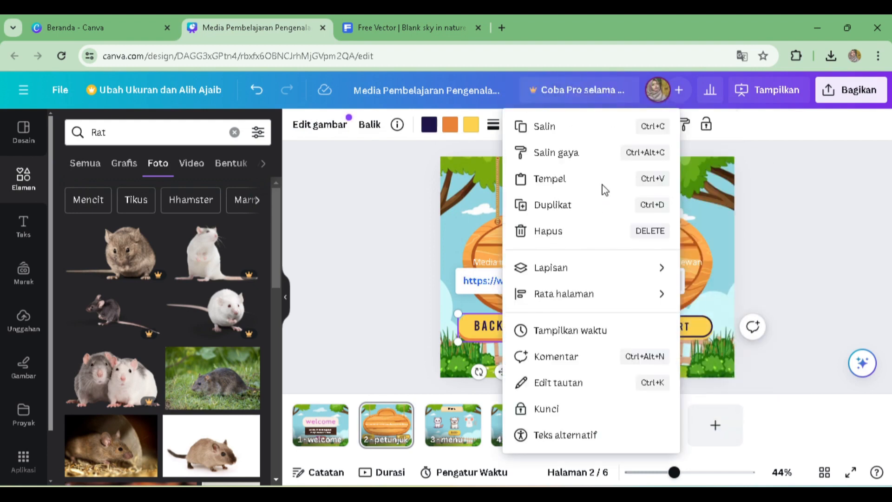
click(554, 419)
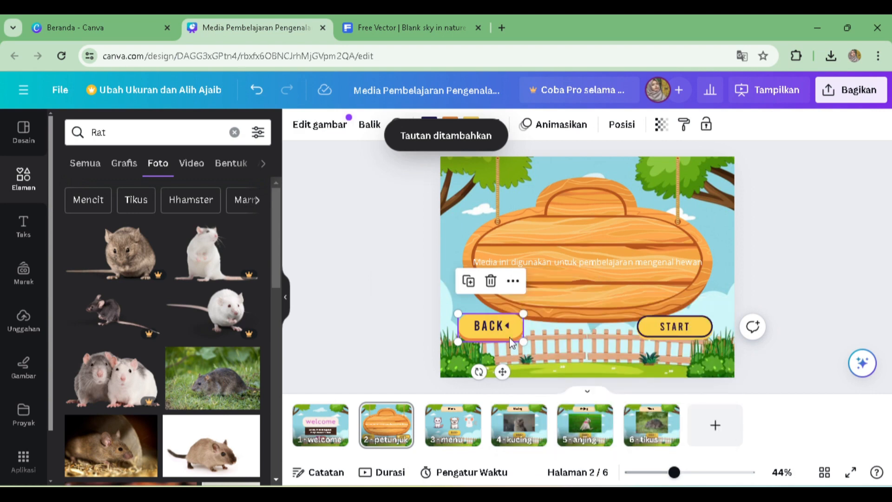
Step: Link the BACK button on the petunjuk page to page "1 - welcome"
click(514, 281)
click(555, 357)
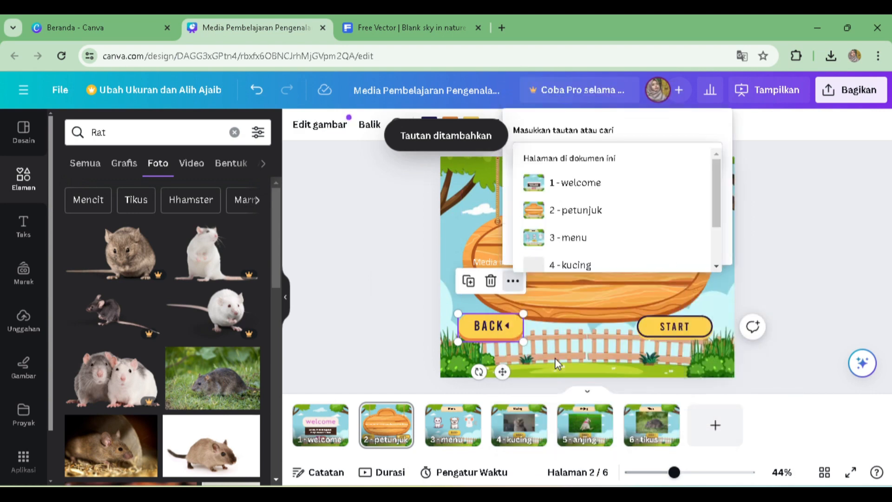
scroll(587, 202, down, 3)
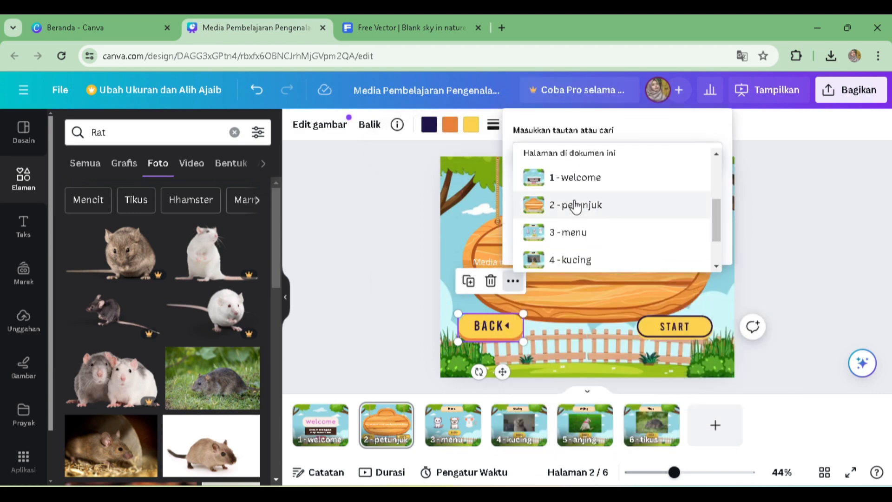
click(575, 177)
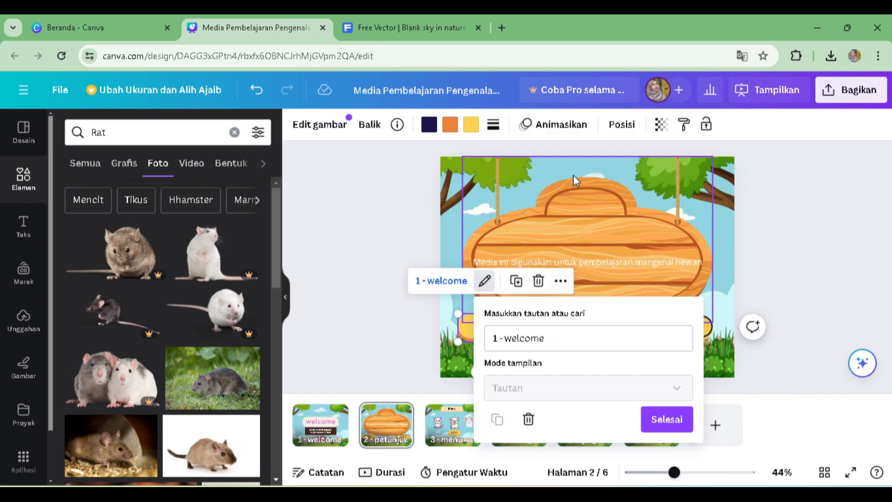
click(667, 419)
Step: Link the START button on the petunjuk page to page "3 - menu"
click(693, 333)
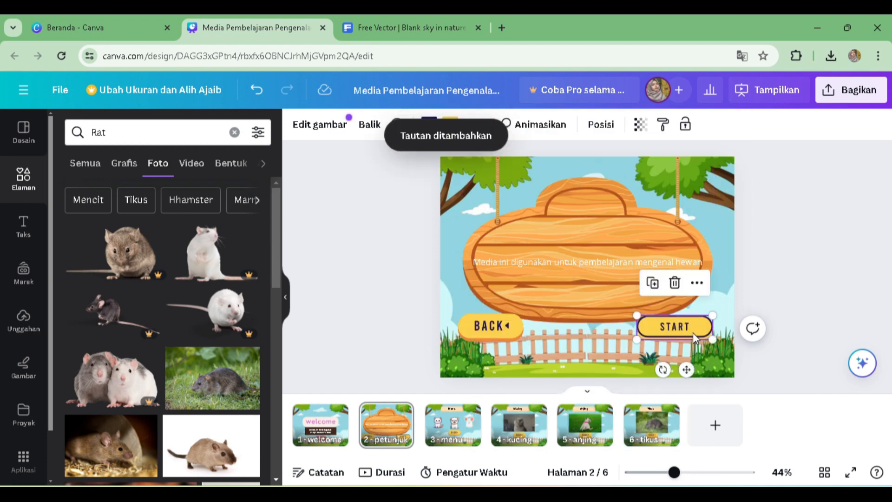
click(697, 282)
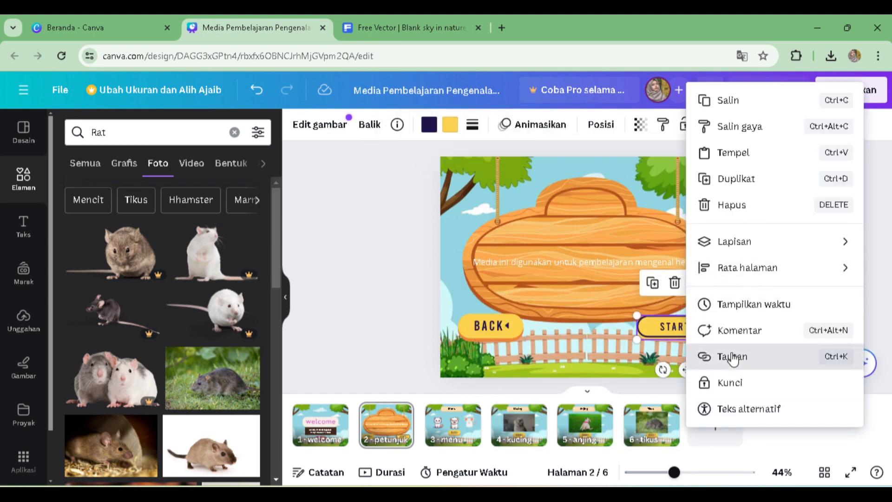
click(708, 357)
scroll(743, 209, down, 5)
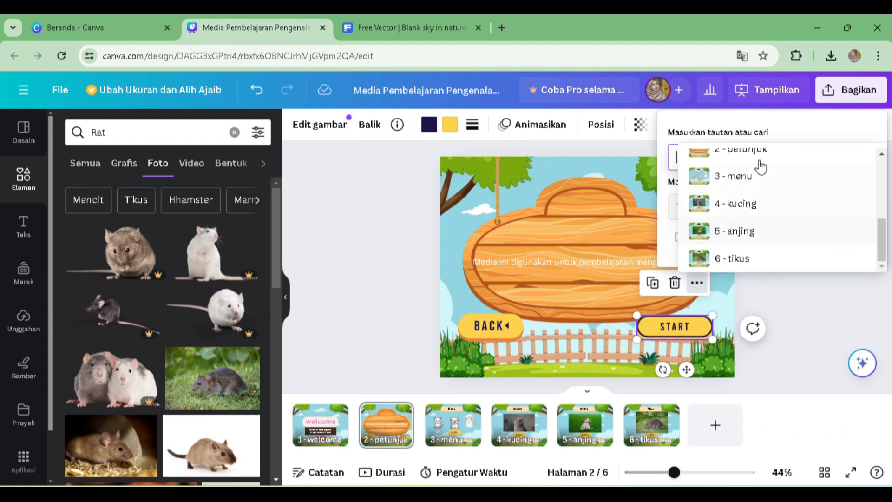
click(756, 179)
click(830, 424)
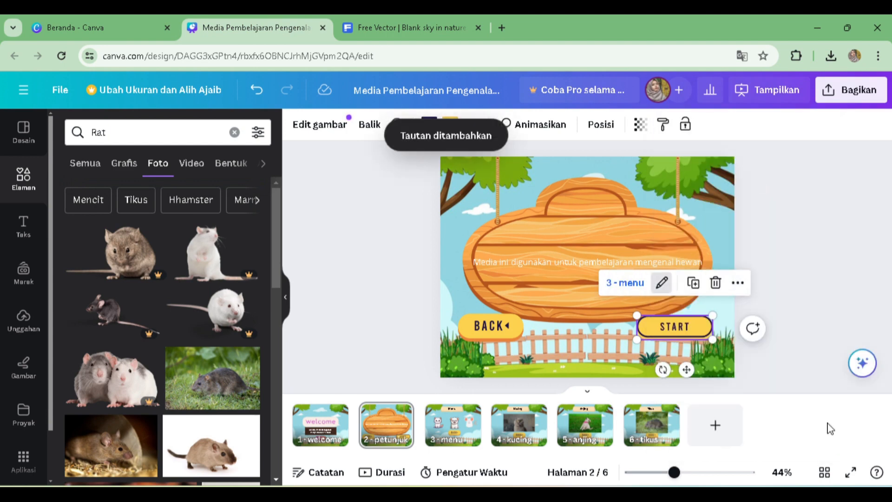
Step: Link the BACK button on the Menu page to page "1 - welcome"
click(453, 426)
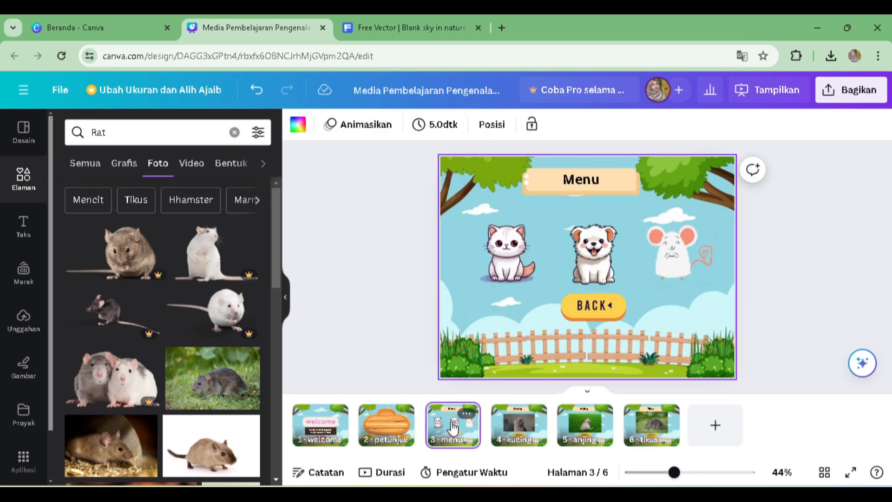
click(582, 308)
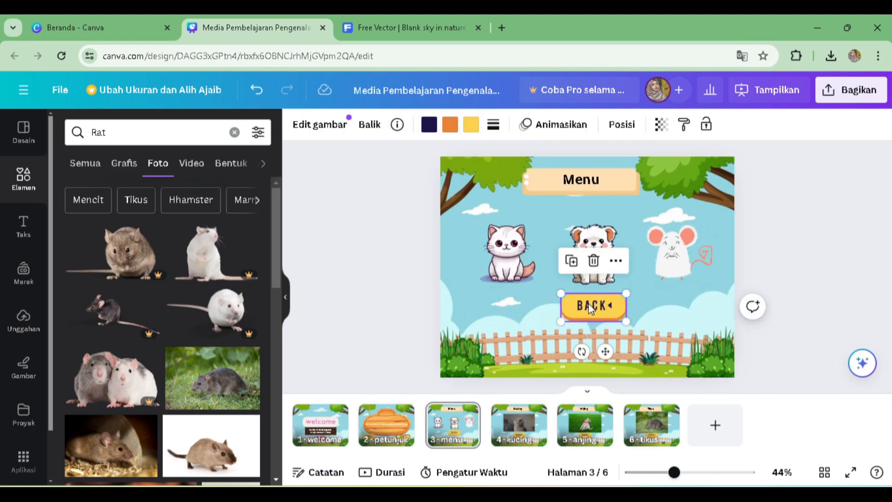
click(618, 264)
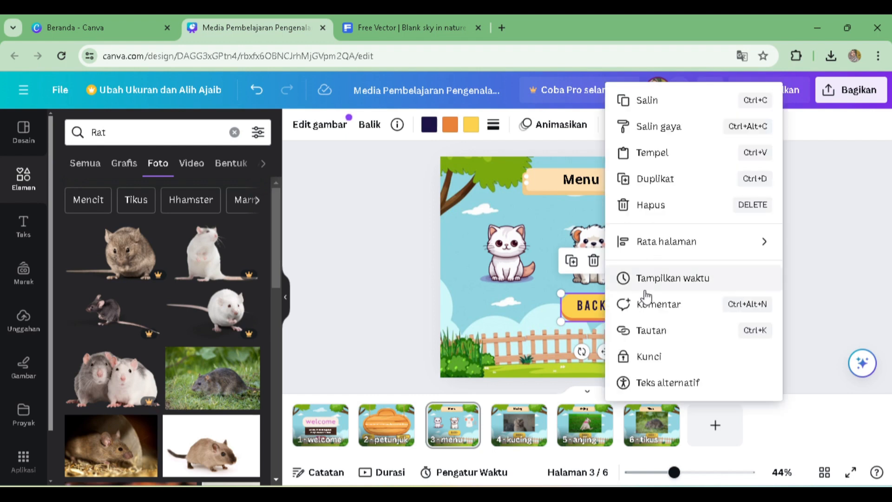
click(670, 336)
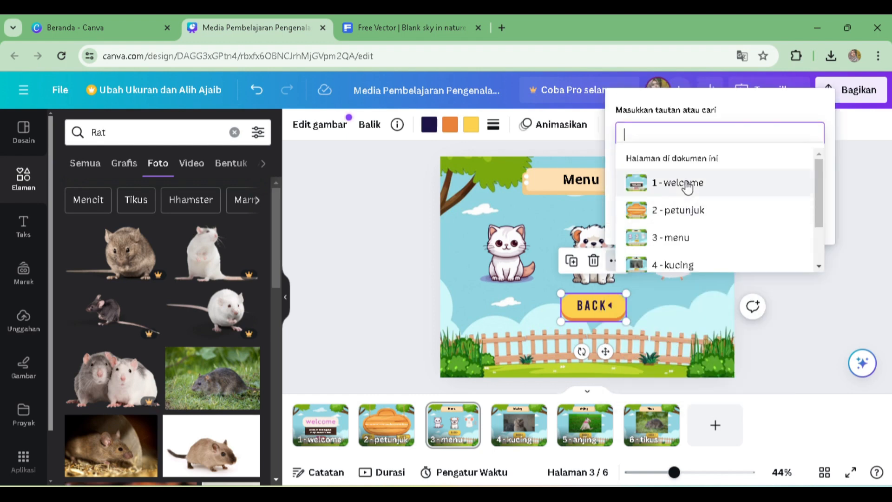
scroll(686, 190, down, 2)
click(682, 203)
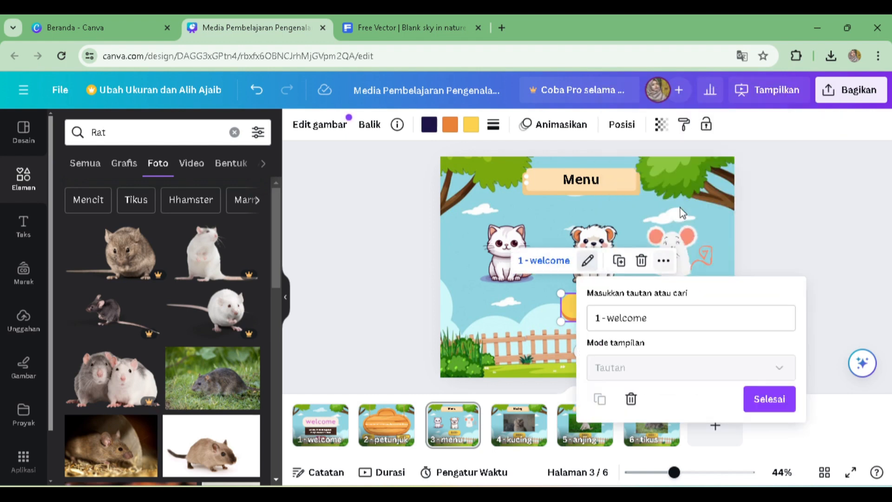
click(762, 400)
Step: Link the cat illustration on the Menu page to page "4 - kucing"
click(508, 246)
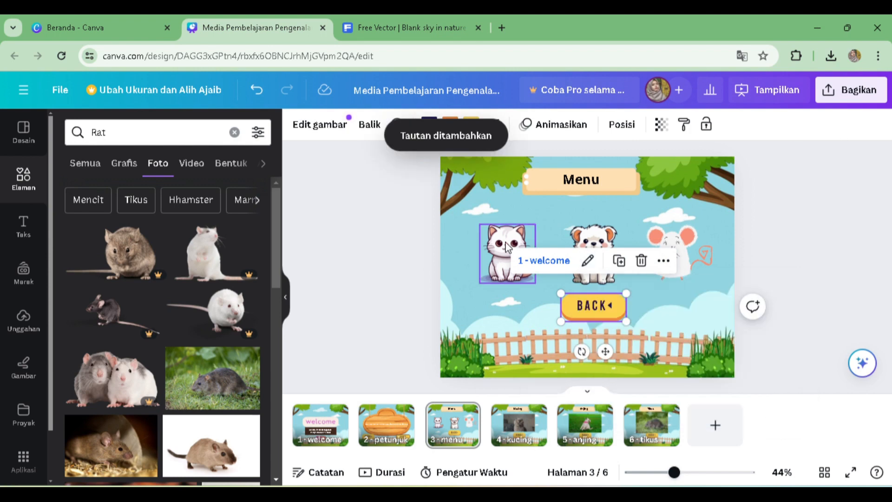
click(530, 192)
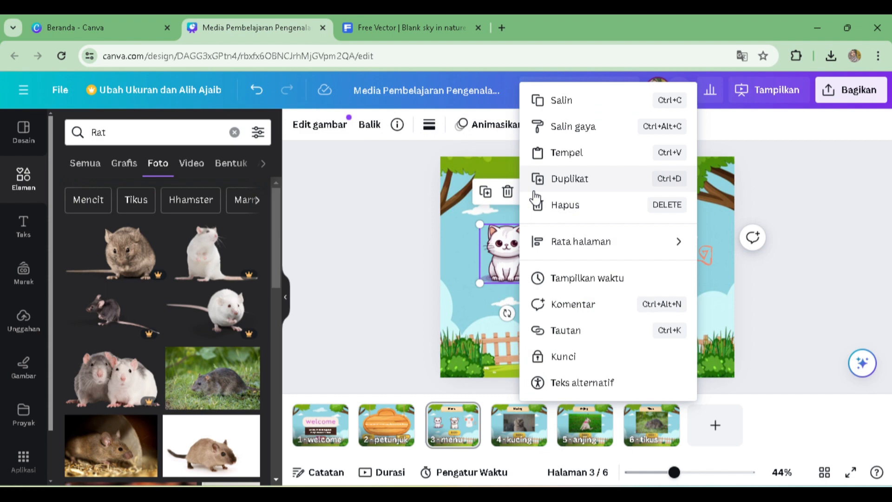
click(581, 332)
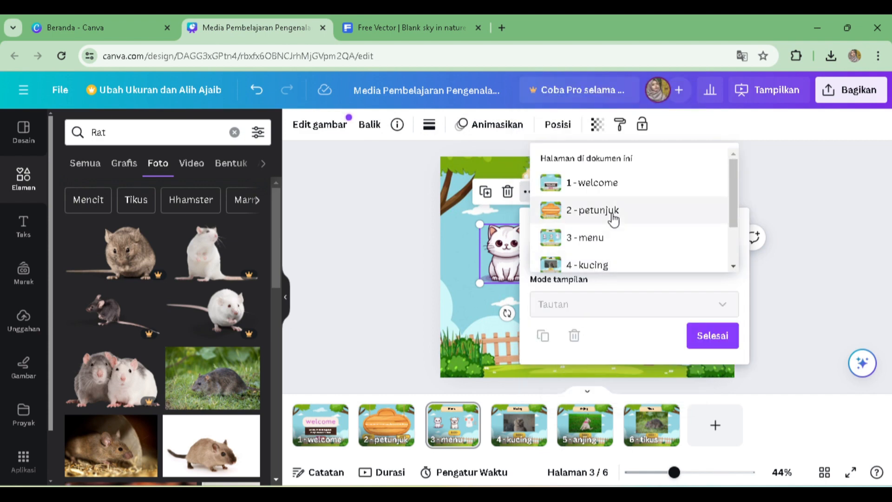
scroll(609, 219, down, 2)
click(598, 218)
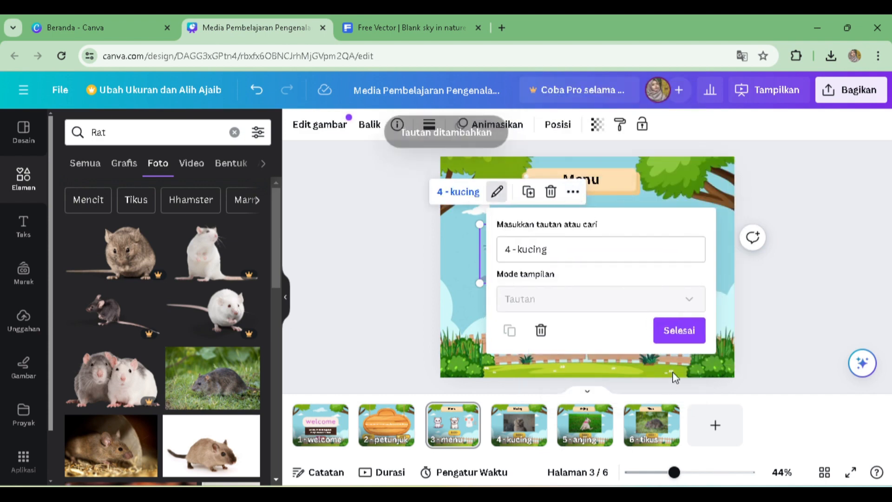
click(682, 334)
Step: Link the dog illustration on the Menu page to page "5 - anjing"
click(600, 260)
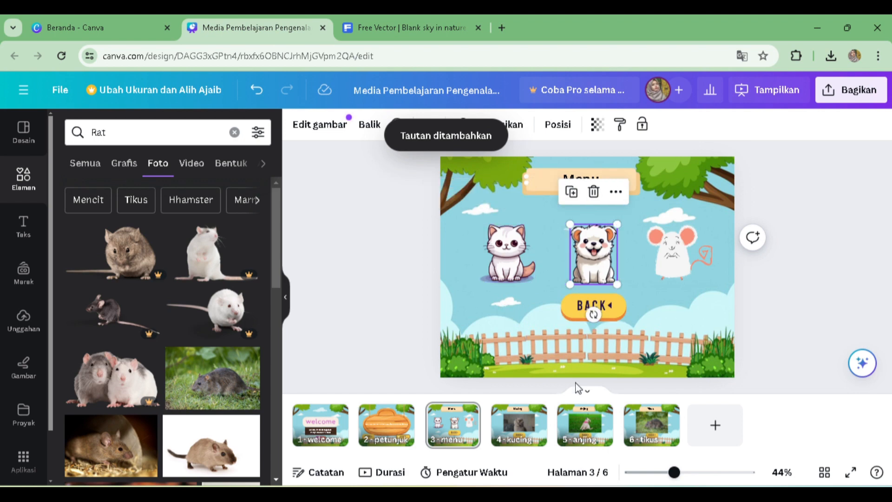
click(615, 192)
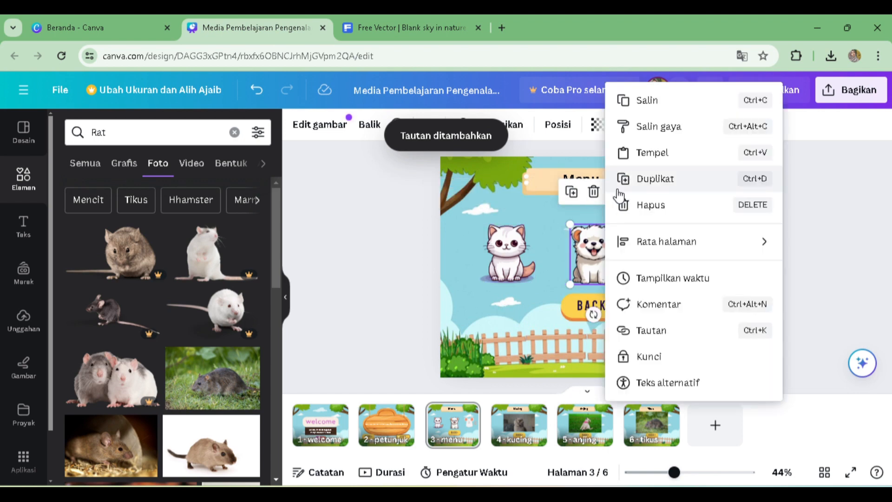
click(667, 331)
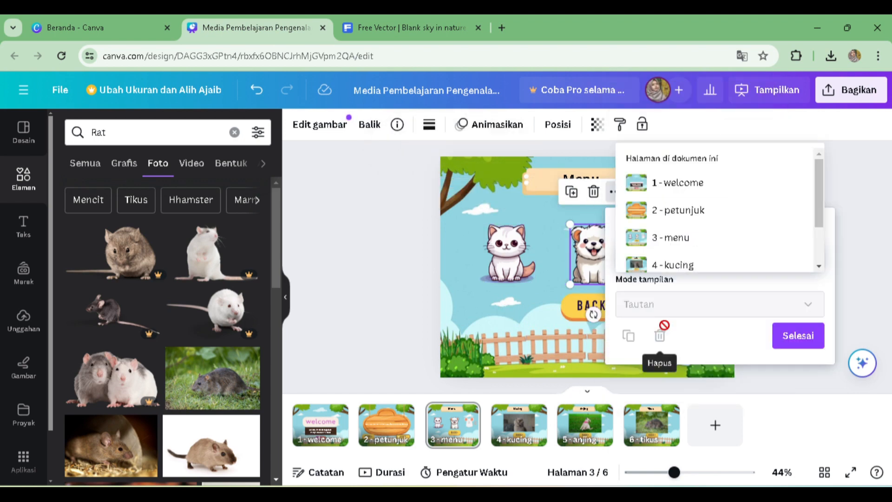
scroll(688, 233, down, 2)
click(687, 232)
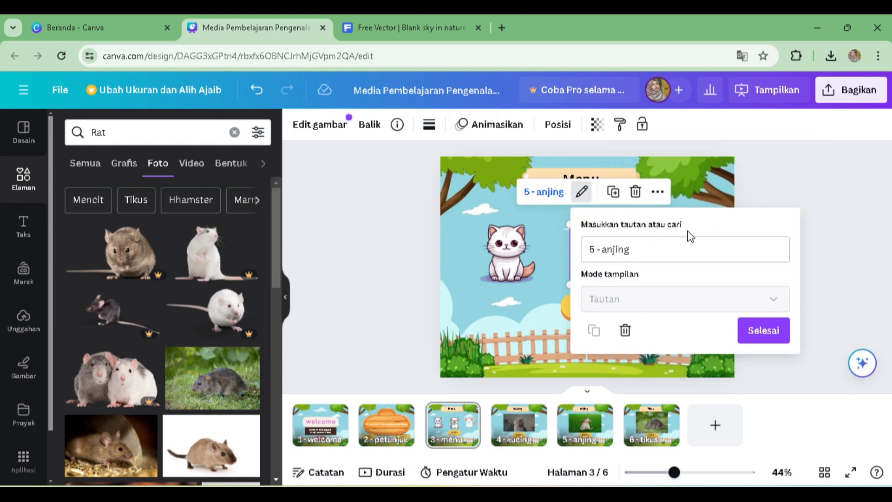
click(765, 331)
Step: Link the mouse illustration on the Menu page to page "6 - tikus"
click(683, 264)
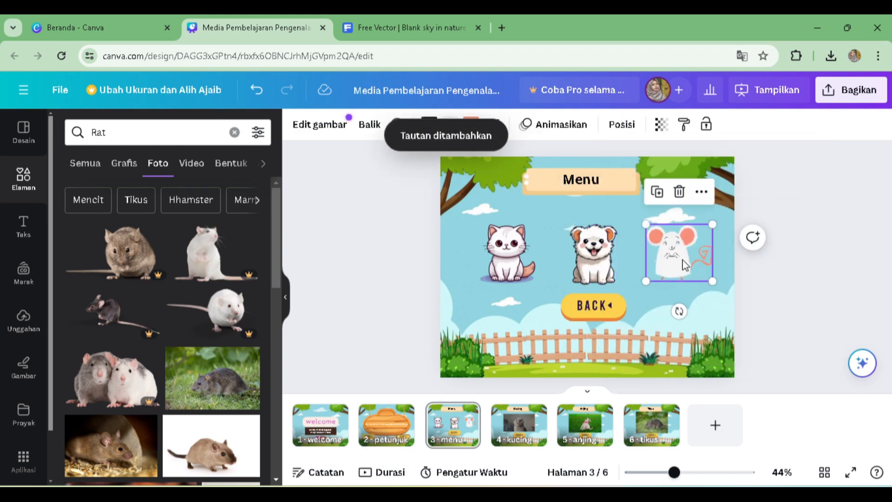
click(699, 193)
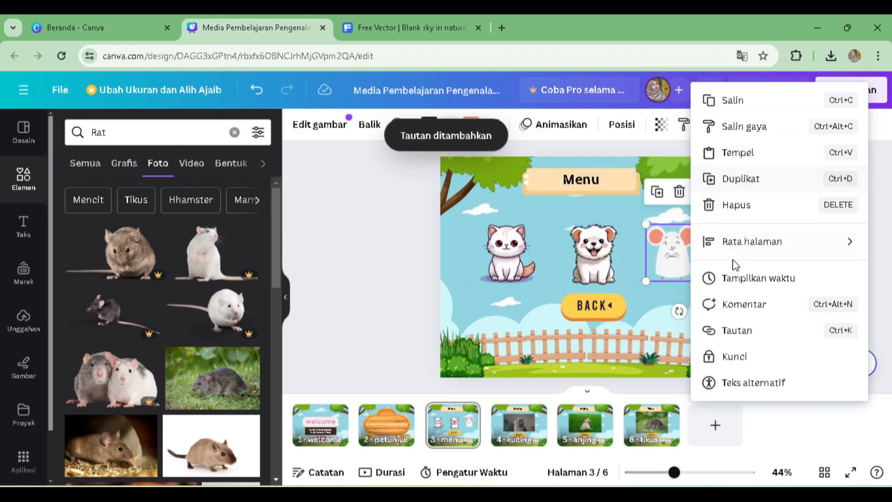
click(739, 331)
scroll(744, 261, down, 2)
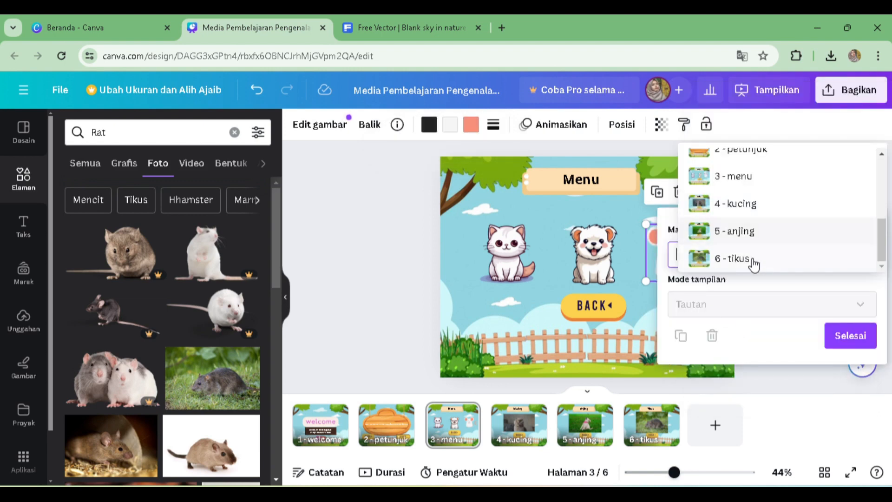
click(752, 259)
click(839, 331)
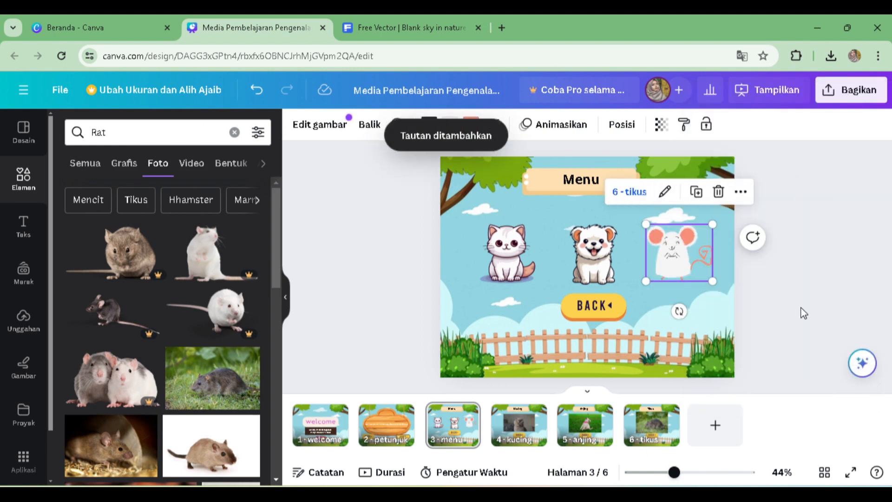
click(741, 317)
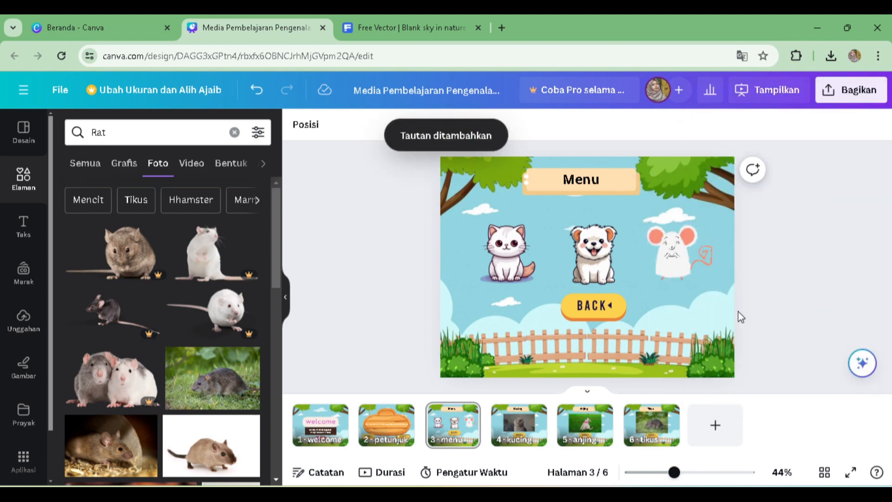
Step: Check which page the BACK button on the Menu page is linked to
click(603, 309)
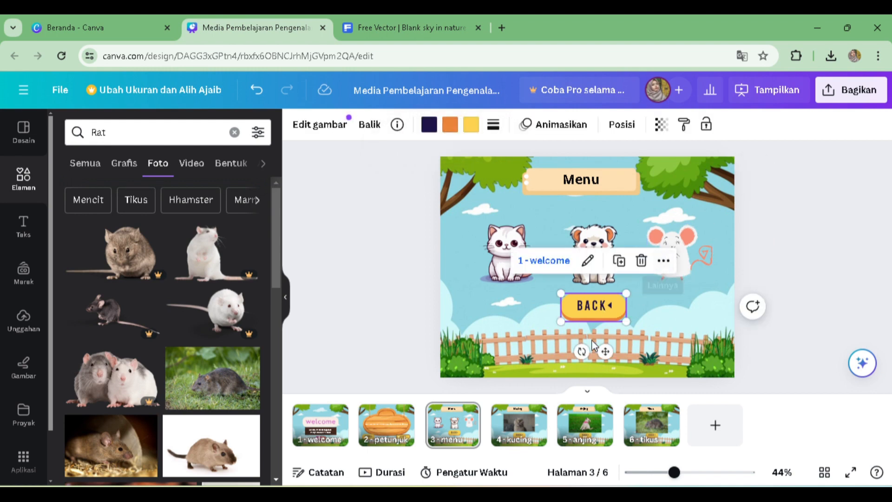
click(665, 262)
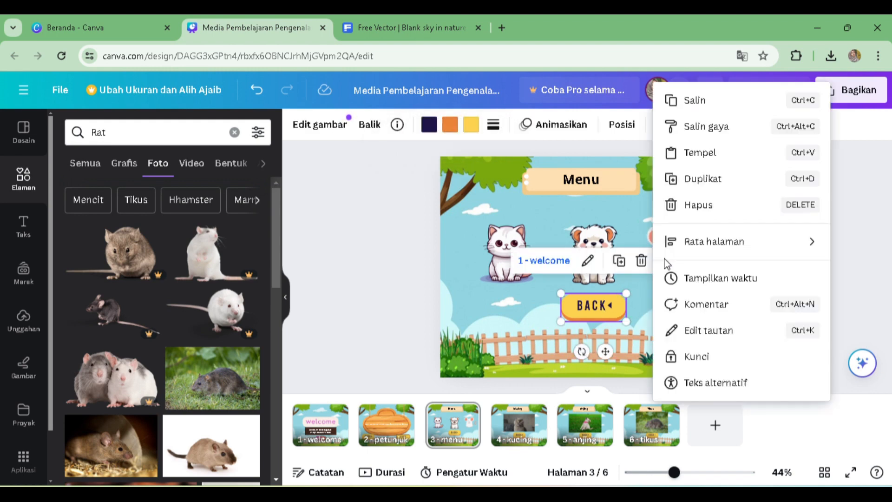
click(382, 303)
Step: Link the BACK button on the kucing page to page "3 - menu"
click(538, 432)
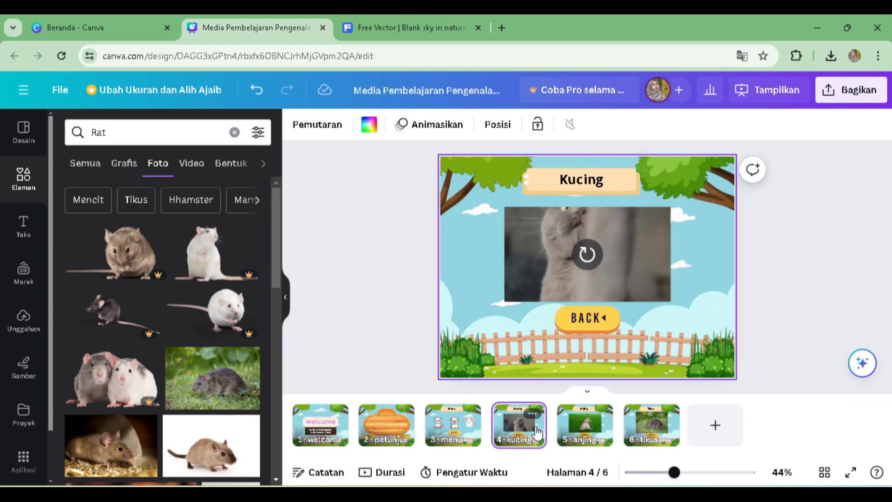
click(598, 325)
click(609, 272)
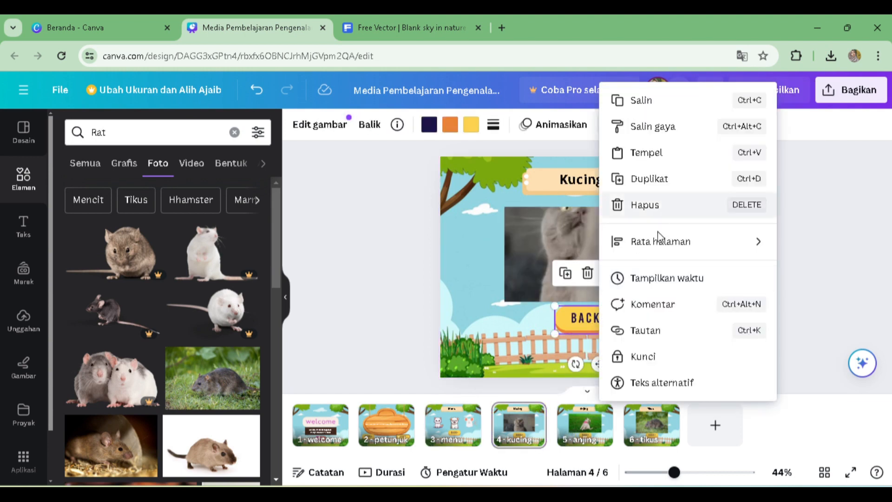
click(658, 336)
scroll(681, 239, down, 3)
scroll(681, 239, up, 3)
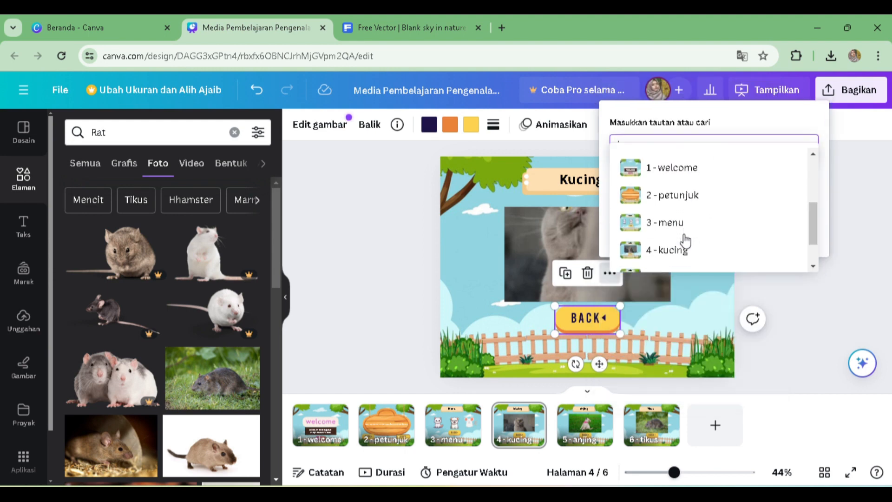
click(675, 222)
click(749, 411)
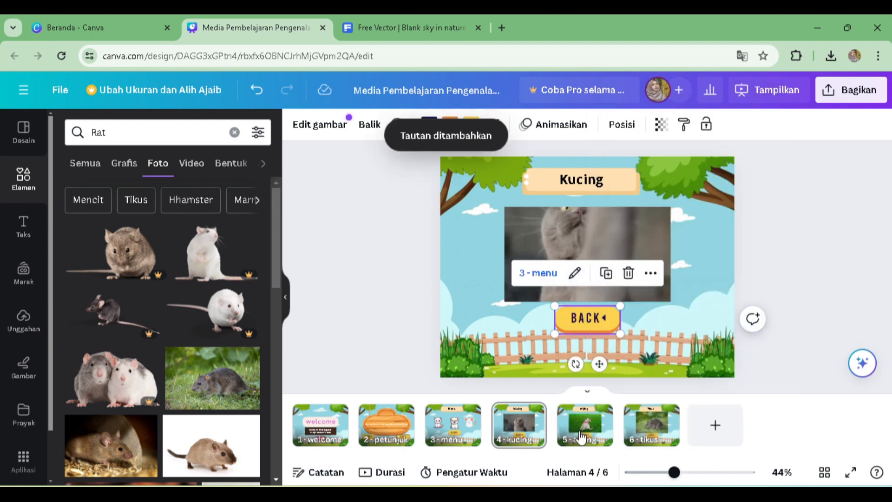
Step: Link the BACK button on the anjing page to page "3 - menu"
click(584, 430)
click(587, 320)
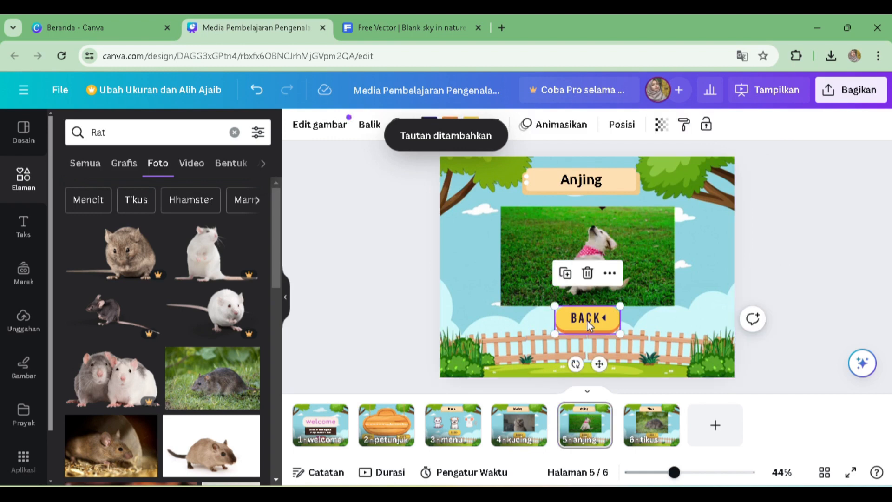
click(613, 273)
click(641, 331)
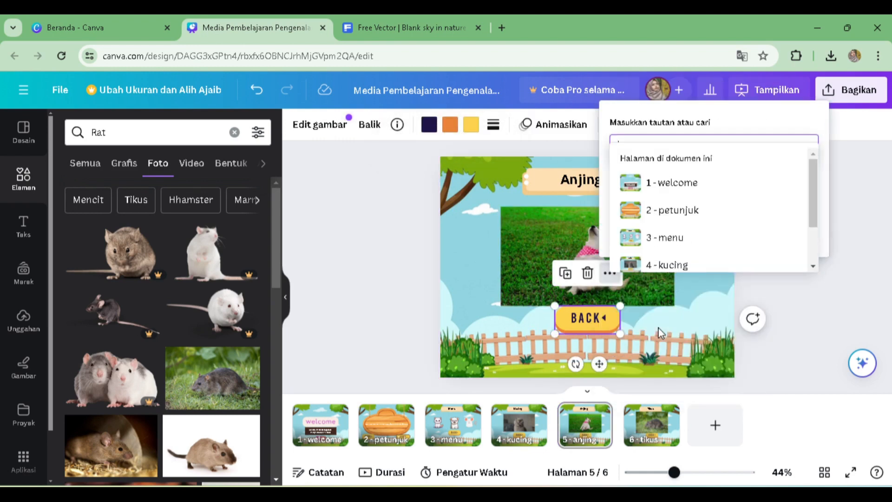
scroll(689, 235, up, 2)
scroll(687, 235, down, 2)
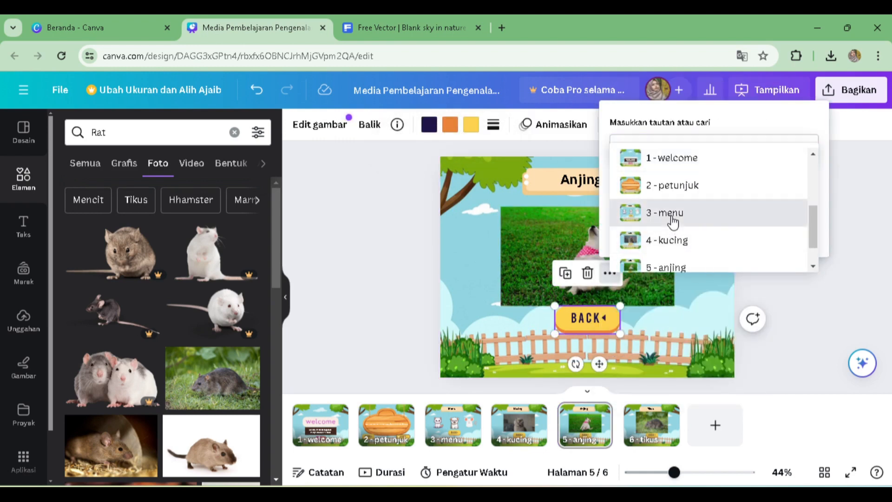
click(683, 213)
click(753, 413)
Step: Link the BACK button on the tikus page to page "3 - menu"
click(652, 425)
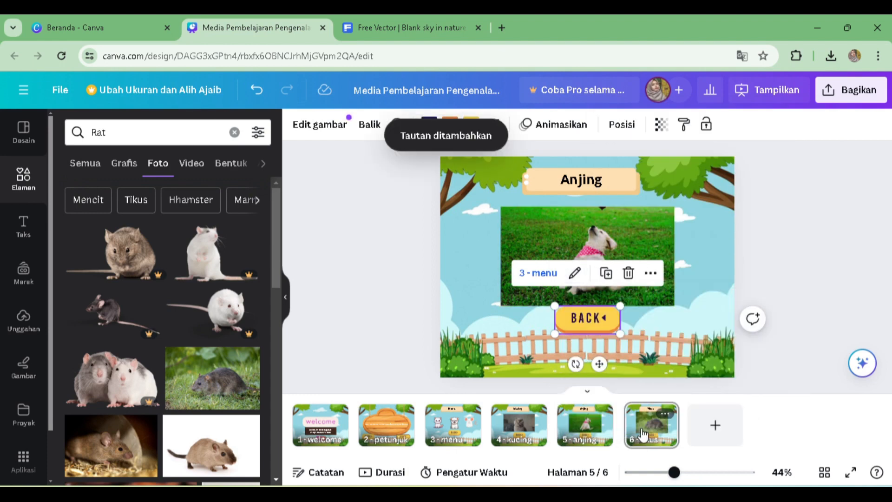
click(593, 321)
click(610, 273)
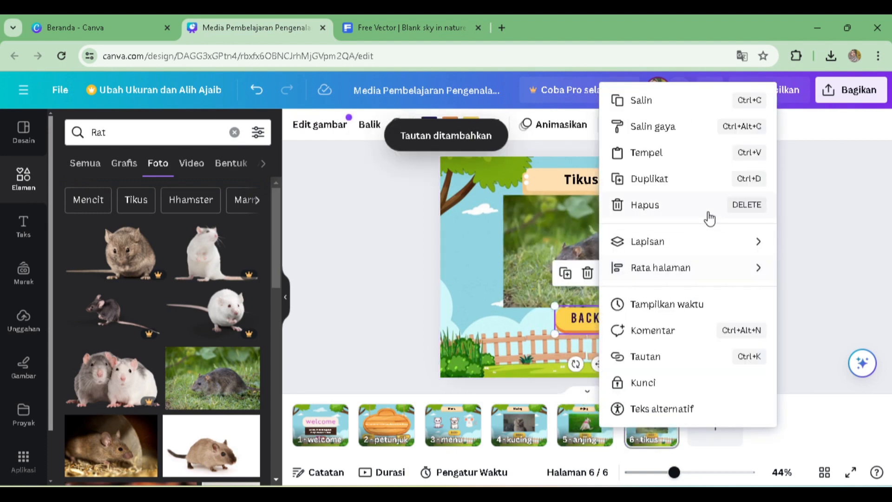
click(651, 357)
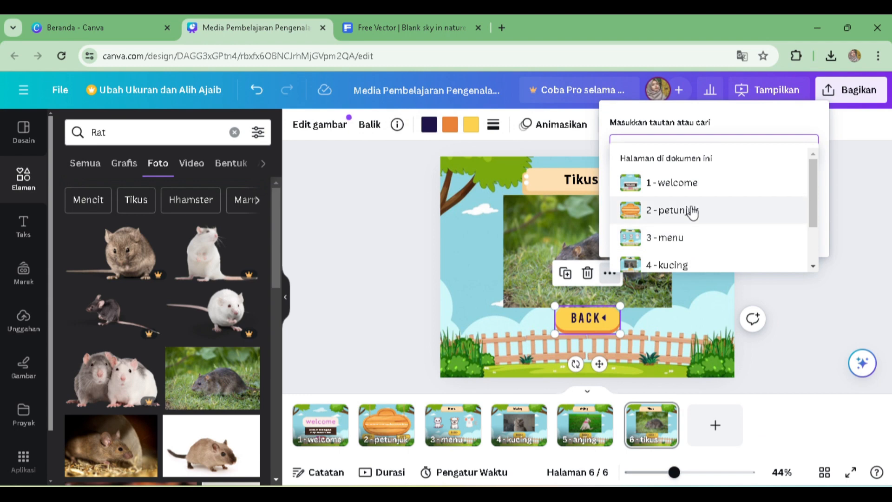
scroll(678, 234, down, 2)
click(669, 246)
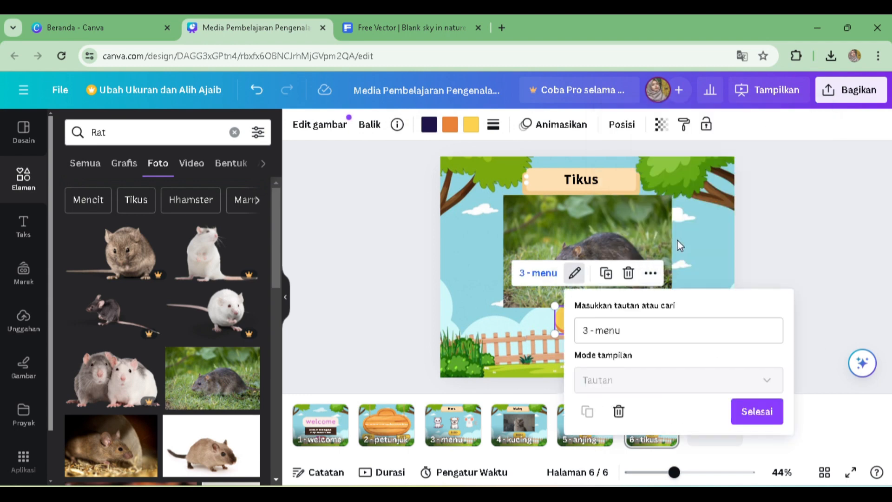
click(765, 413)
click(832, 292)
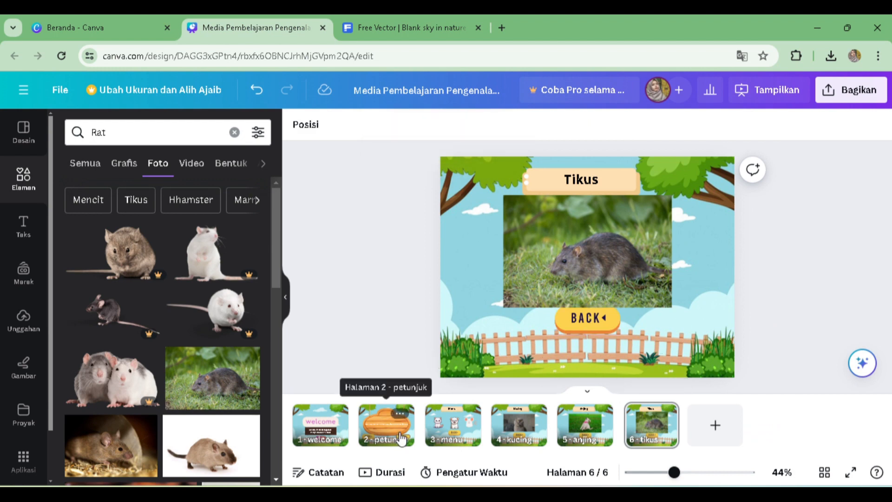
Step: Go to the welcome page and search the photo elements for "exit"
click(317, 430)
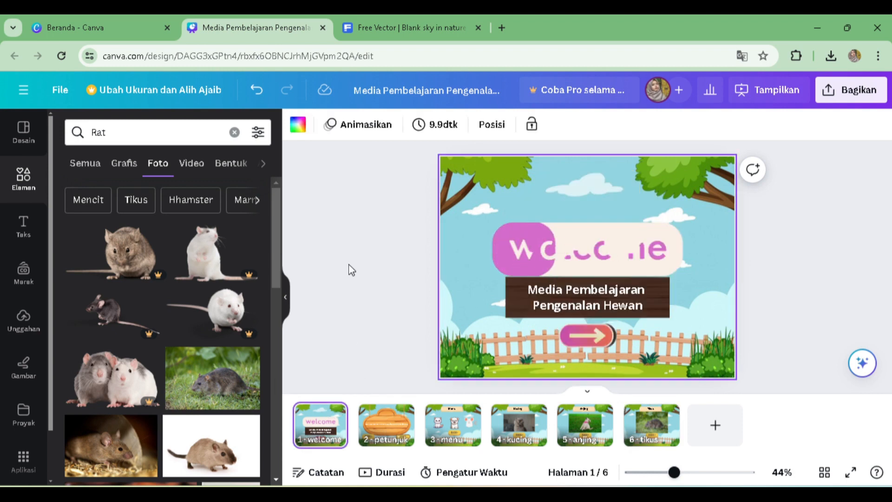
click(111, 132)
key(ctrl+a)
text(exit)
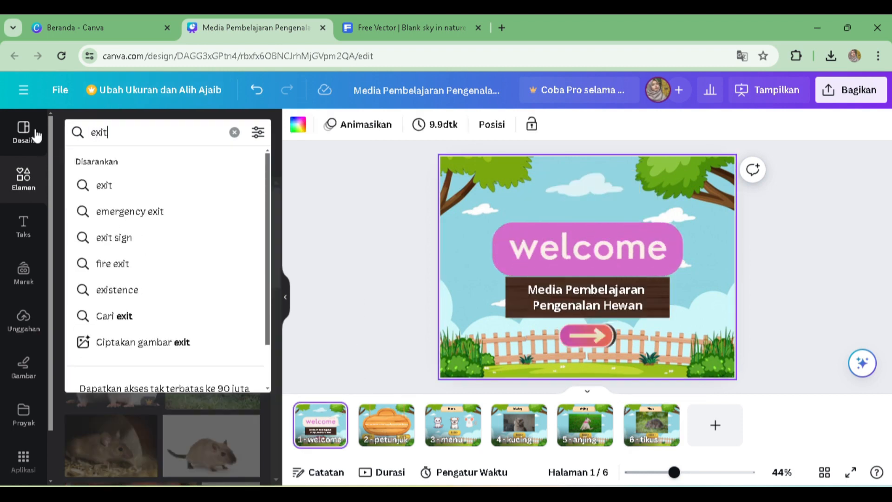
key(Return)
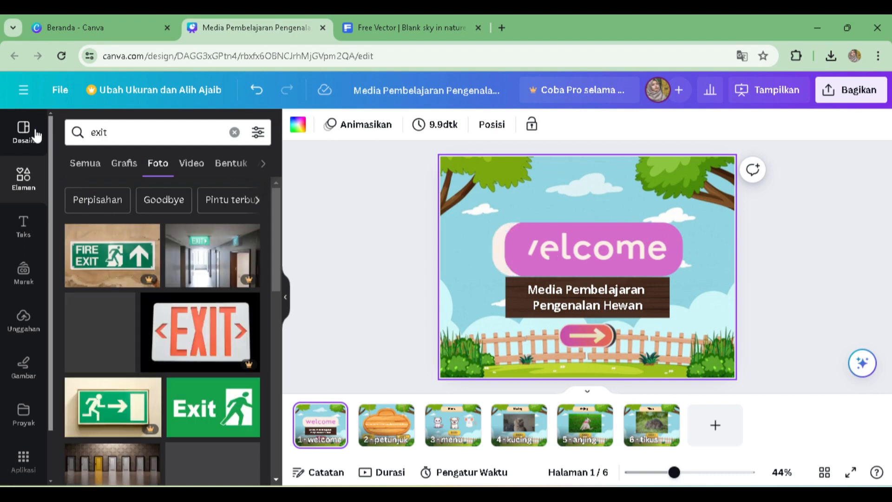
scroll(172, 326, down, 1)
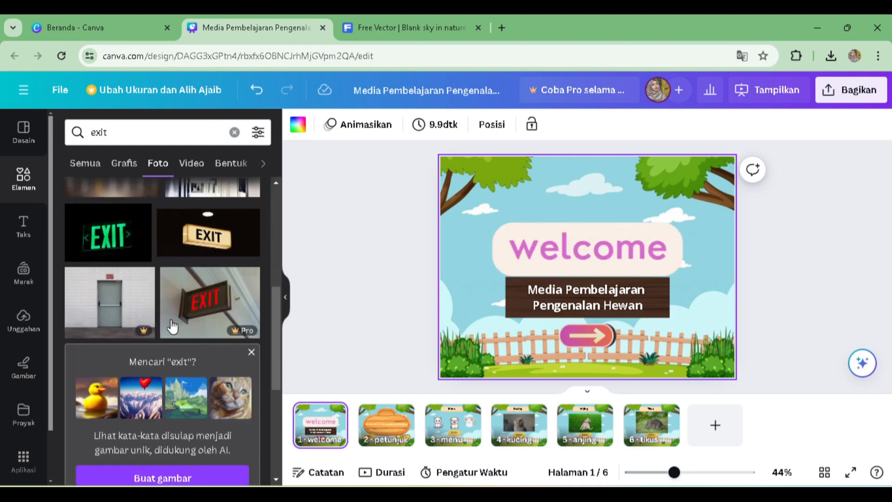
Step: Refine the element search to "exit button" and limit the results to graphics
click(154, 132)
text(bu)
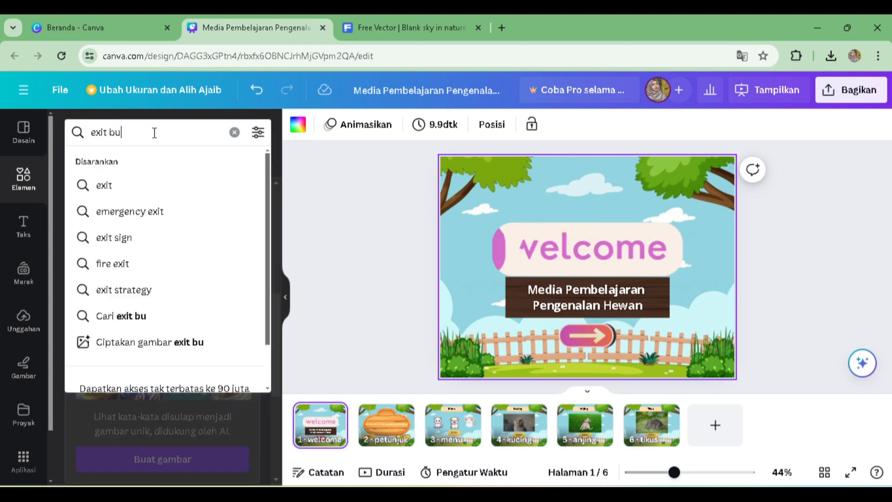
text(tton)
key(Return)
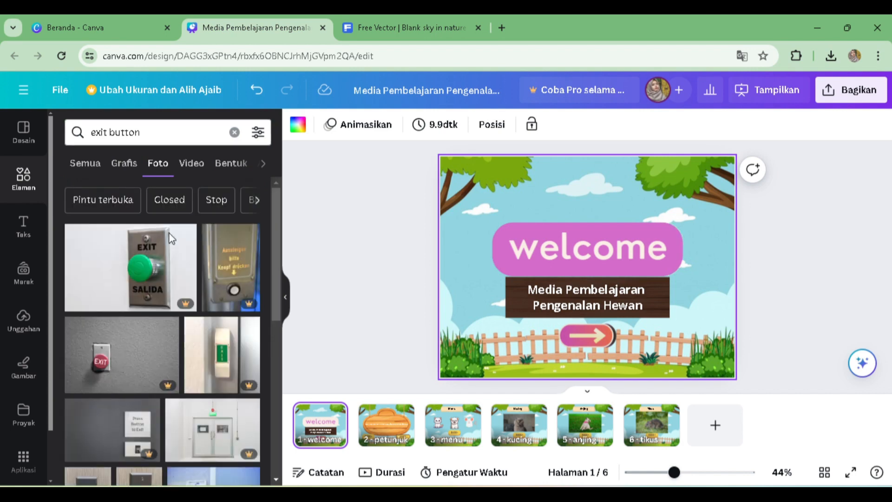
scroll(171, 238, down, 5)
click(122, 166)
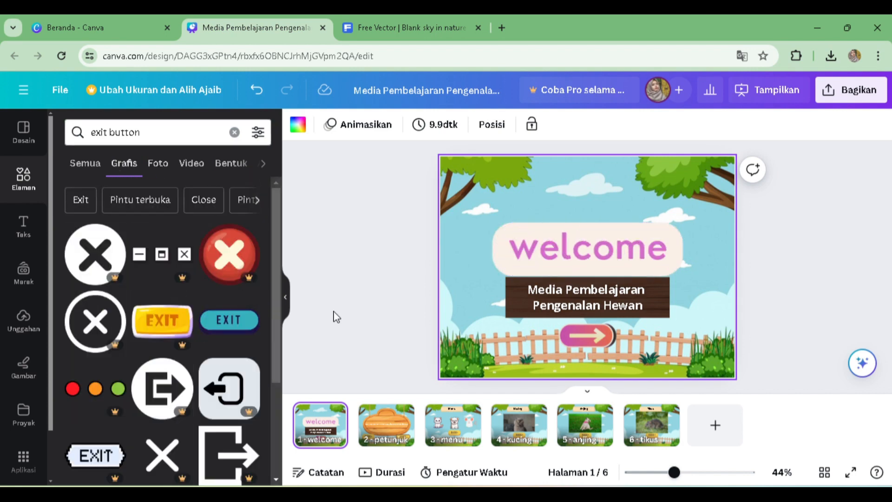
Step: Try the red square X graphic from the results on the welcome page and remove it again
scroll(194, 347, down, 3)
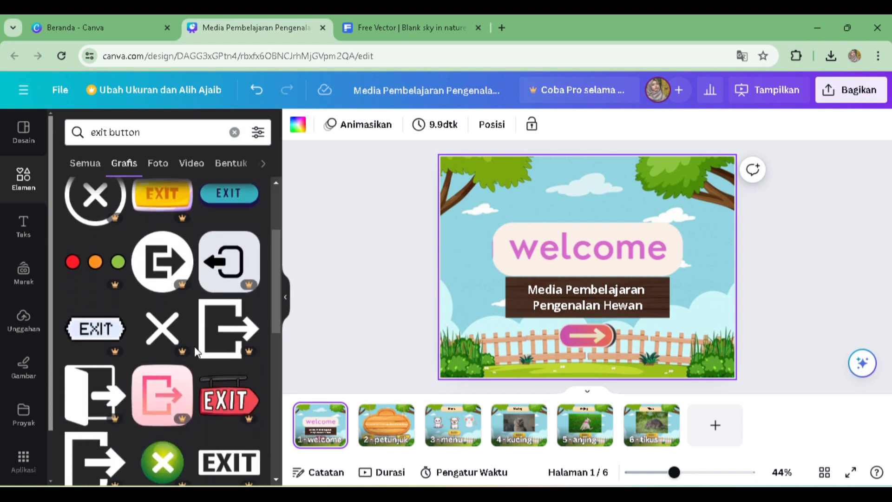
scroll(195, 347, down, 3)
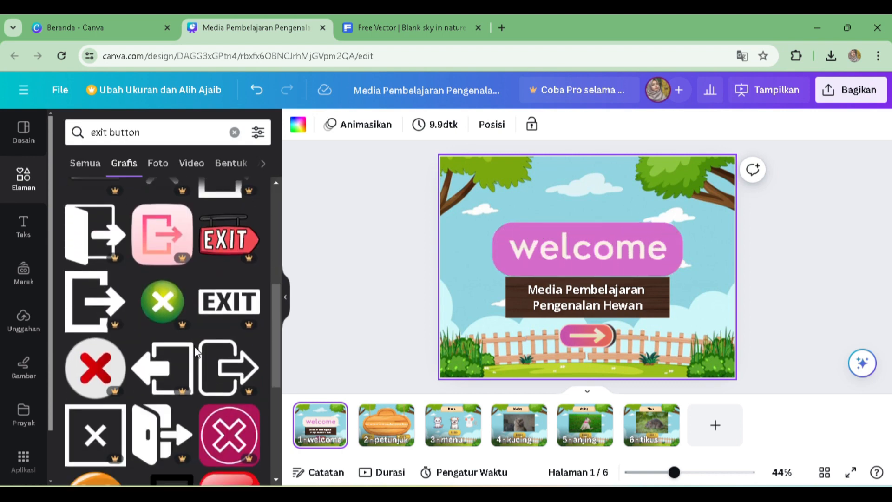
scroll(195, 351, down, 4)
drag(229, 302, 552, 293)
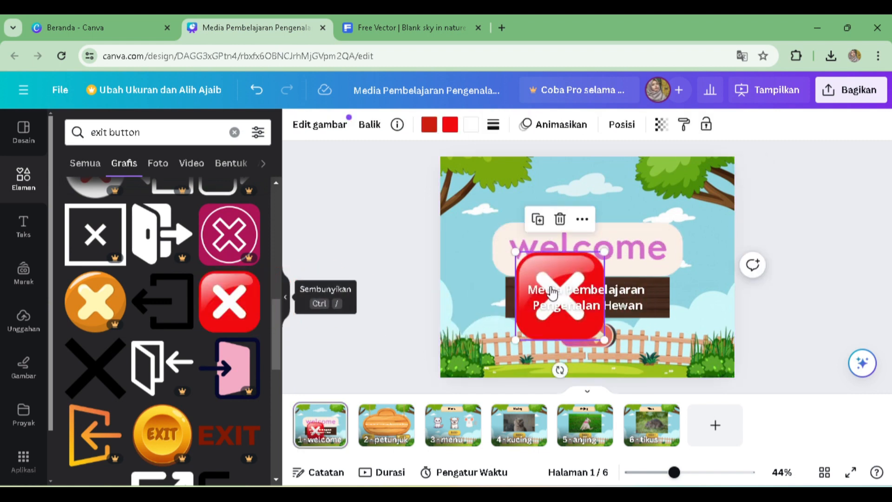
key(Delete)
Step: Add the round coral X graphic as a small exit button in the upper-right corner of the welcome page
scroll(223, 392, down, 5)
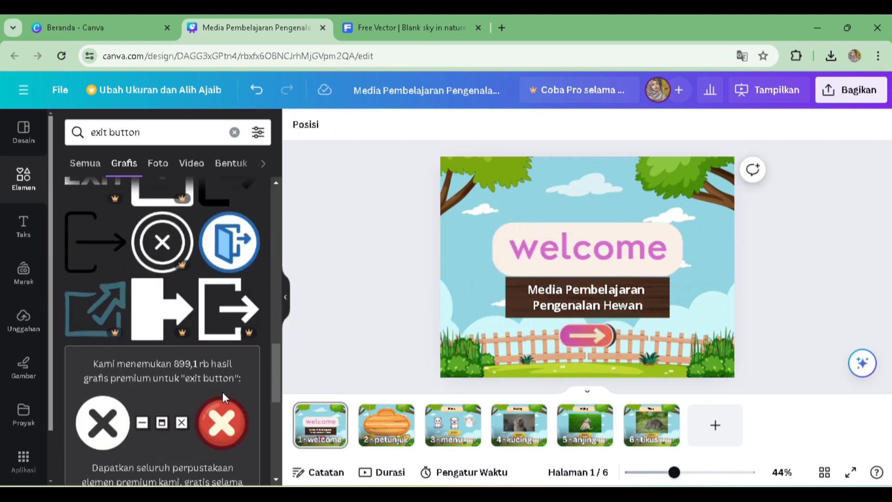
scroll(222, 392, down, 3)
scroll(227, 361, up, 2)
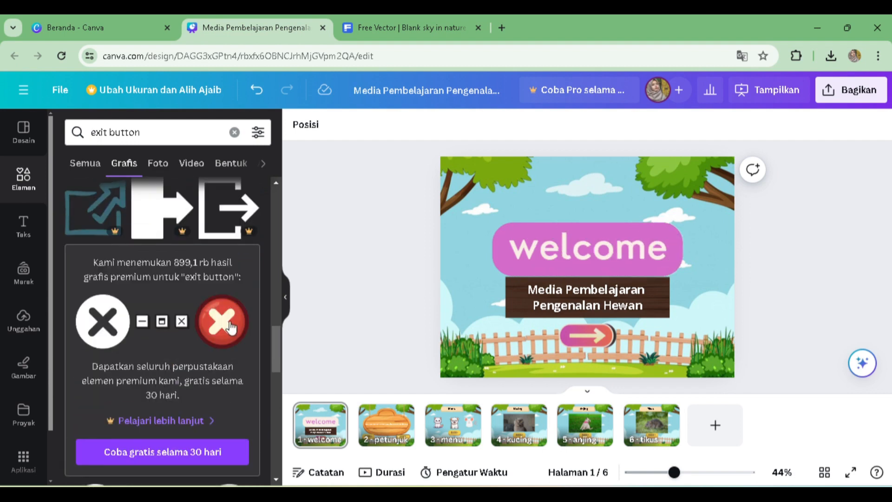
drag(222, 321, 362, 303)
scroll(215, 329, down, 10)
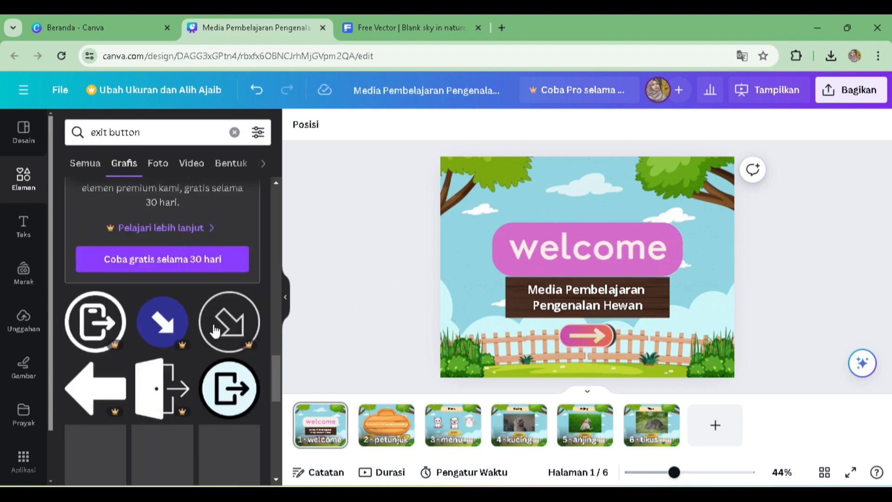
scroll(214, 331, down, 8)
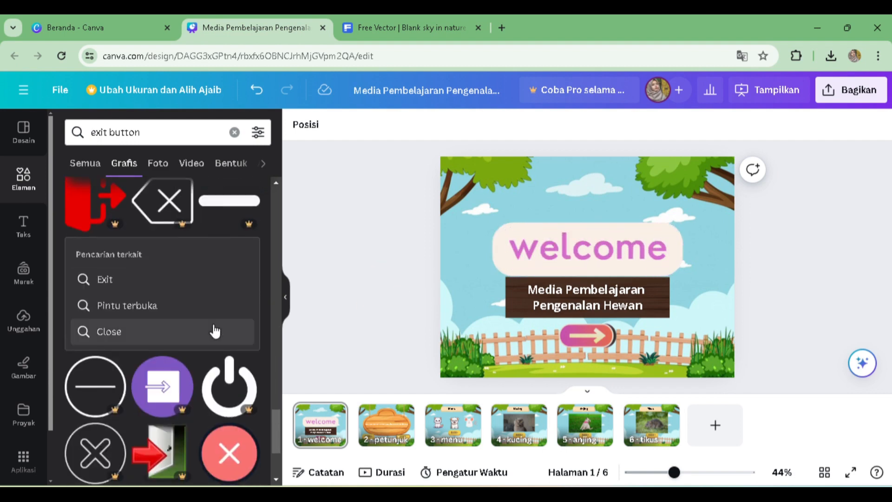
drag(219, 331, 713, 179)
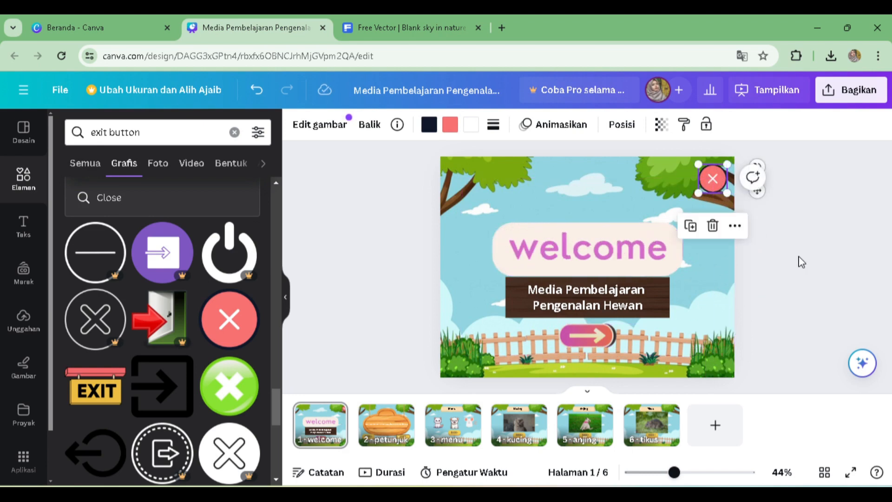
Step: Paste the copied round coral X exit button onto the petunjuk, menu, kucing, anjing and tikus pages
right_click(391, 415)
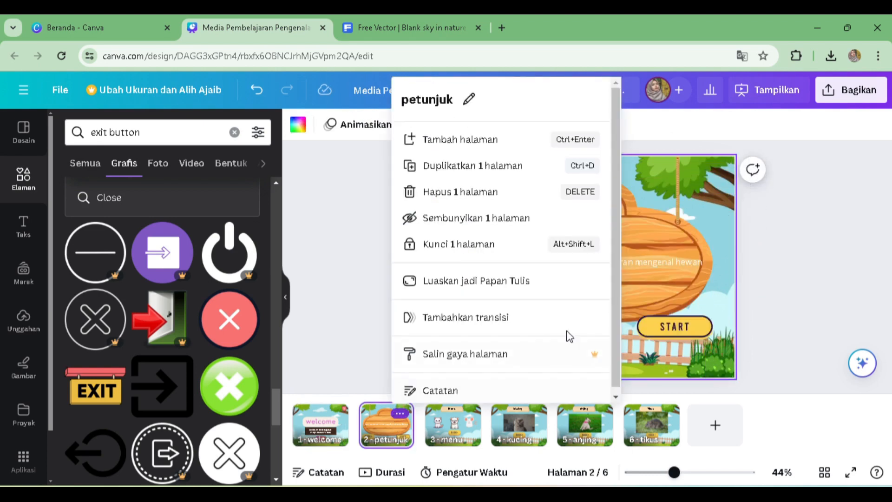
click(779, 296)
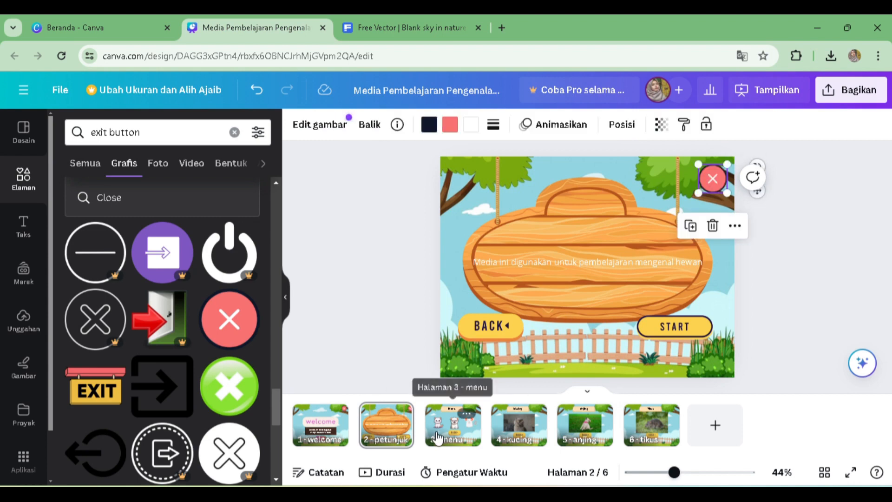
click(465, 414)
key(ctrl+v)
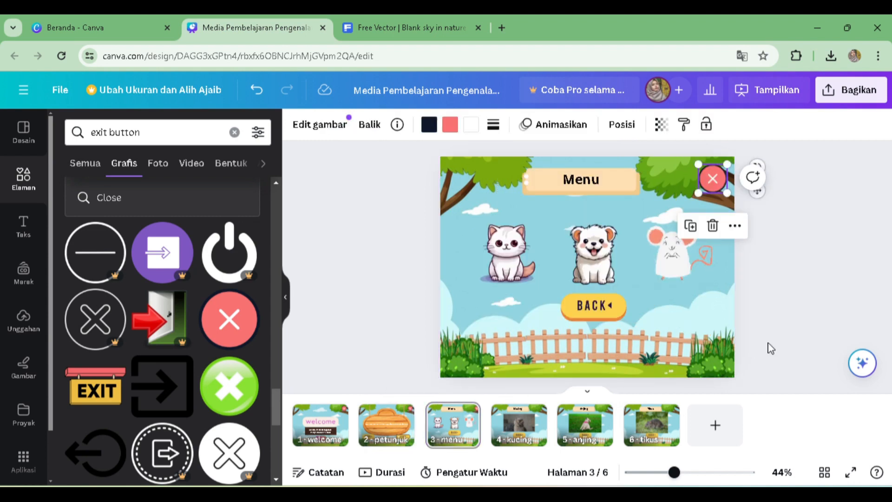
click(519, 421)
key(ctrl+v)
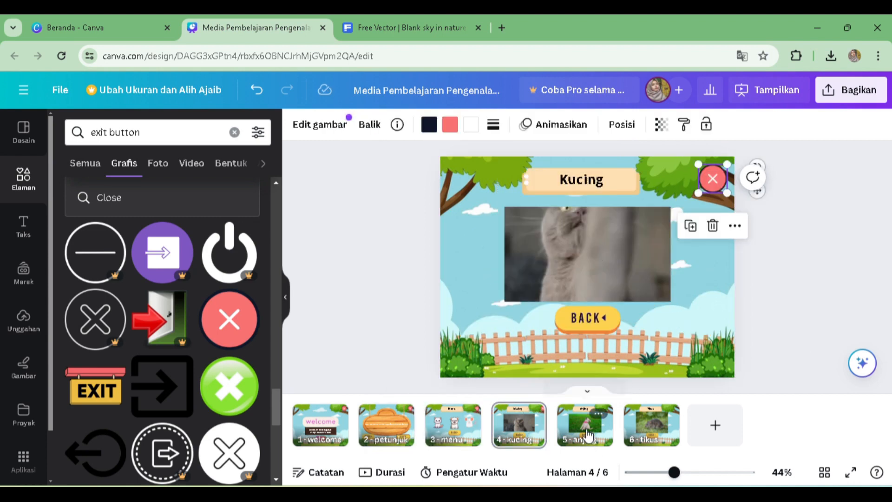
click(587, 430)
key(ctrl+v)
click(645, 436)
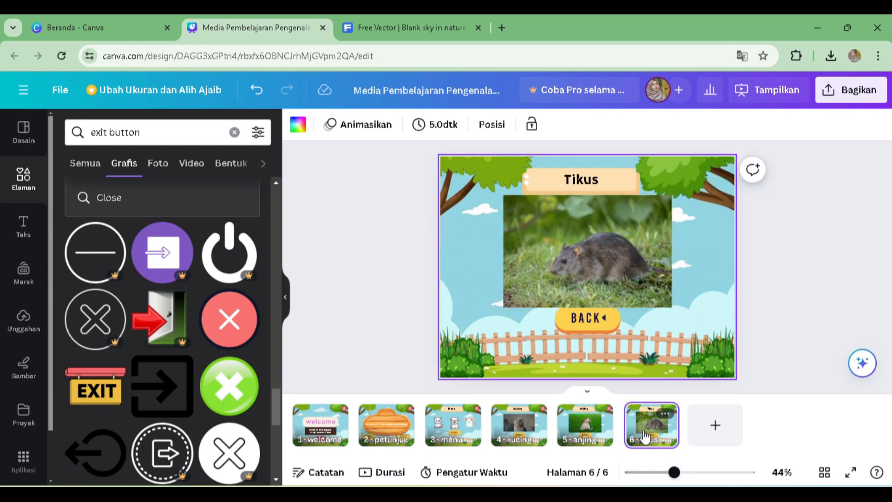
key(ctrl+v)
click(813, 325)
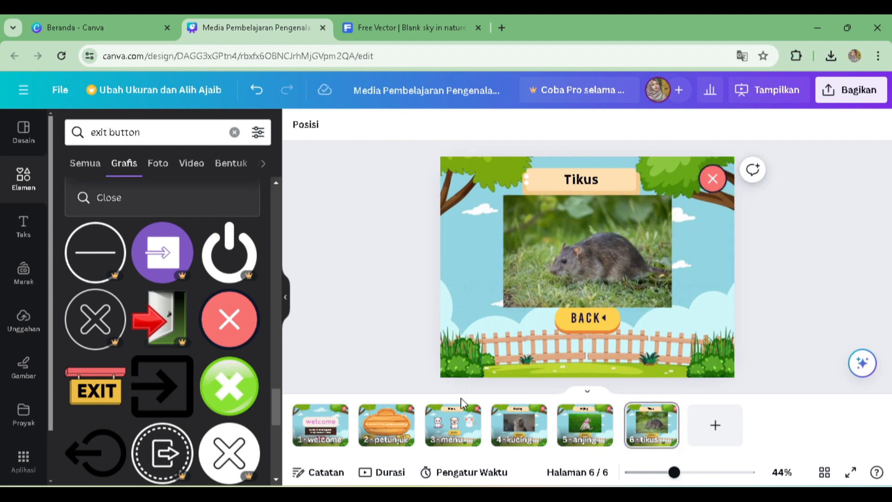
Step: Delete the round coral X exit button from the welcome page
click(325, 423)
click(713, 179)
key(Delete)
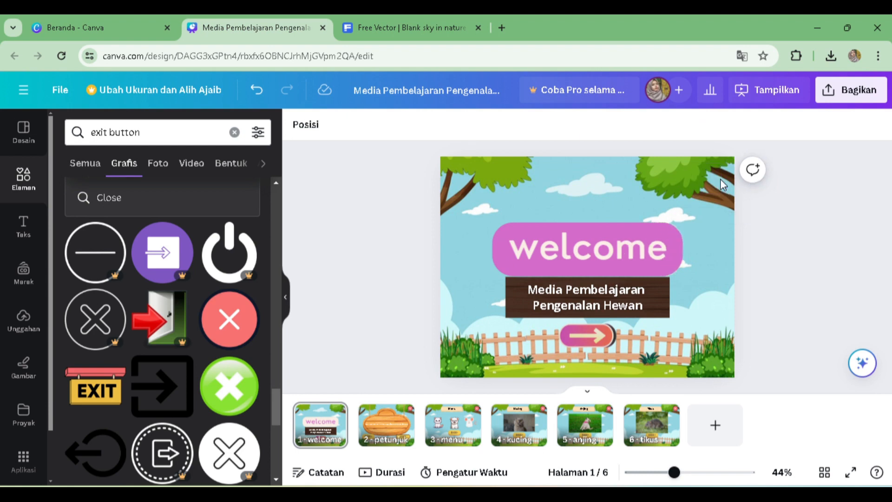
Step: Link the X exit button on the petunjuk page to the page 1 - welcome
click(384, 414)
click(718, 186)
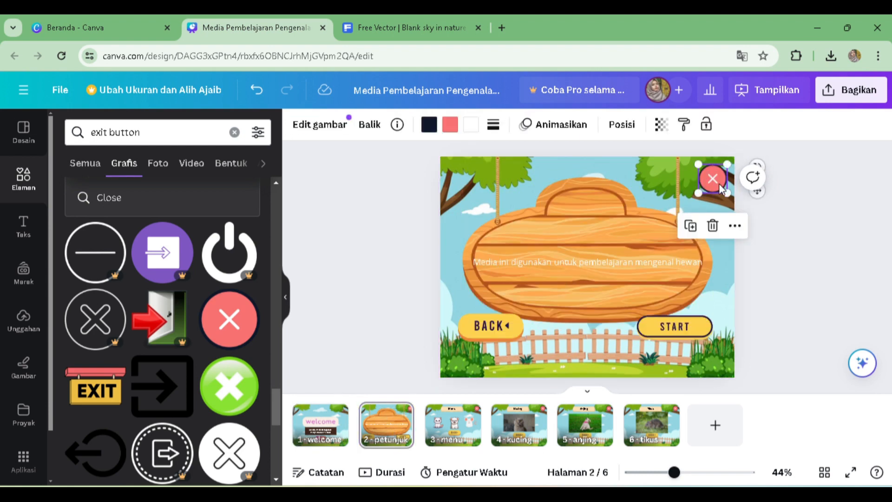
click(735, 227)
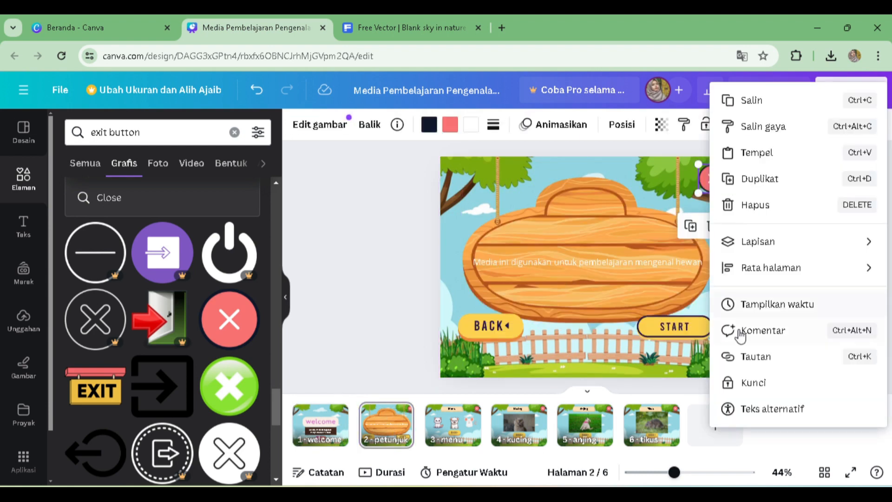
click(744, 354)
scroll(730, 195, up, 2)
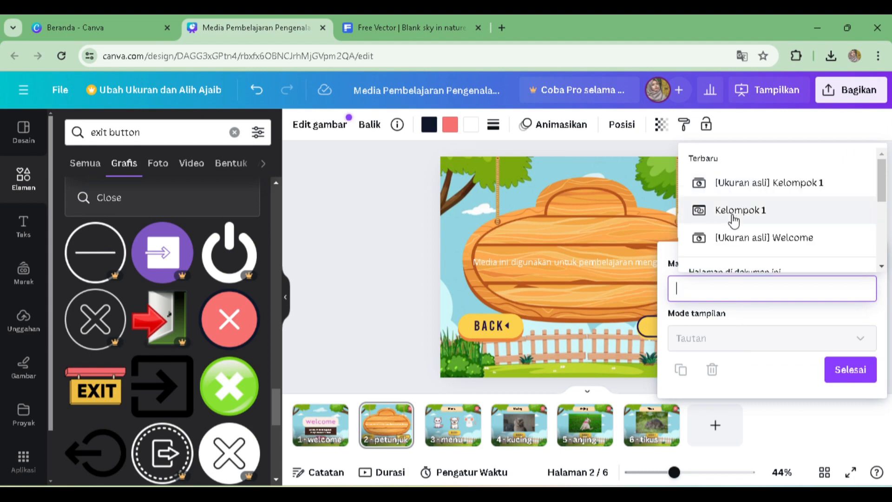
scroll(739, 195, down, 3)
scroll(743, 193, up, 2)
click(743, 195)
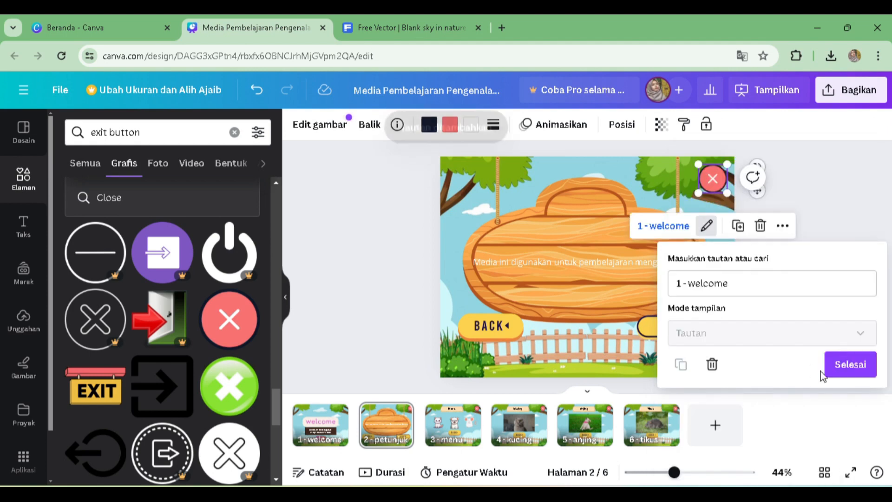
click(850, 370)
Step: Link the X exit button on the menu page to the page 1 - welcome
click(479, 436)
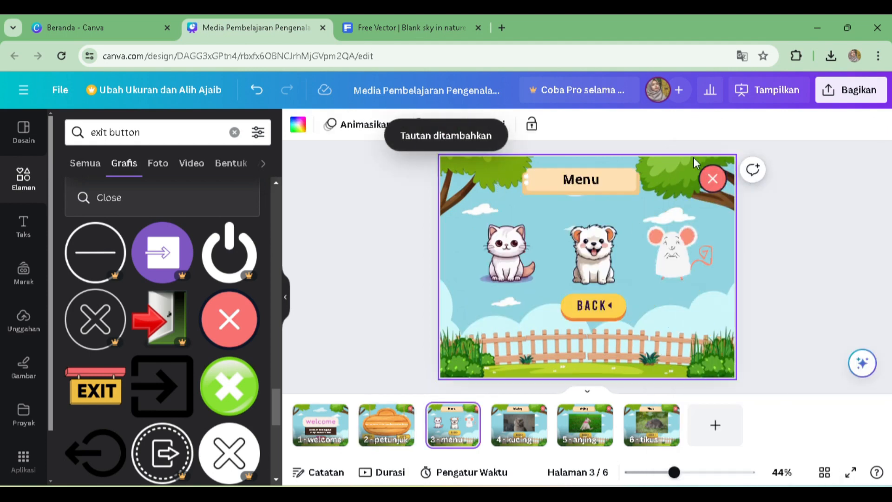
click(716, 179)
click(733, 225)
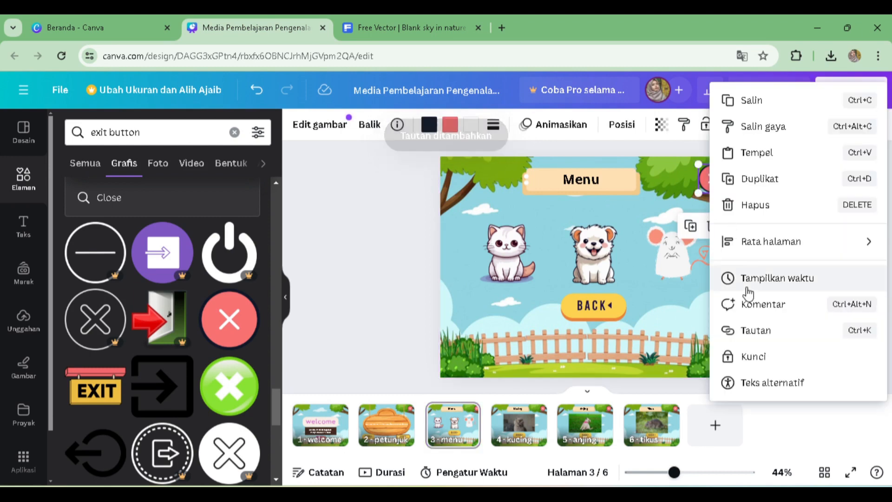
click(753, 331)
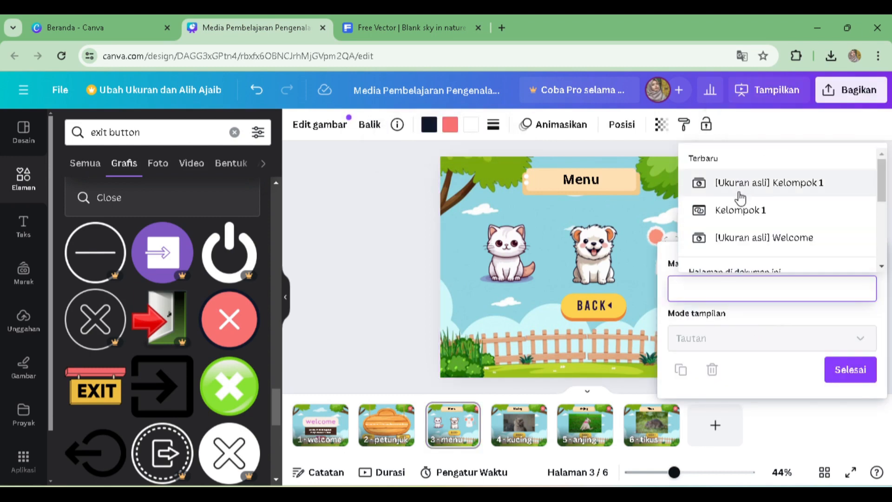
scroll(740, 195, down, 2)
click(735, 233)
click(850, 364)
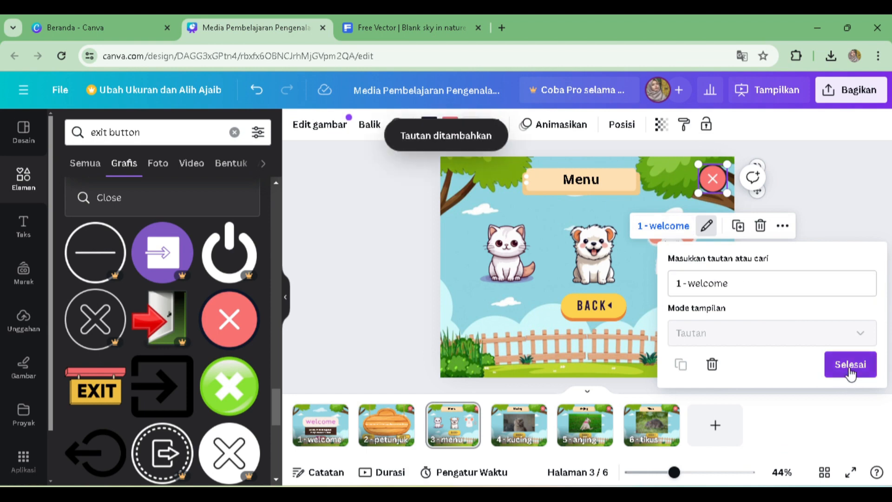
Step: Link the X exit button on the kucing page to the page 1 - welcome
click(517, 430)
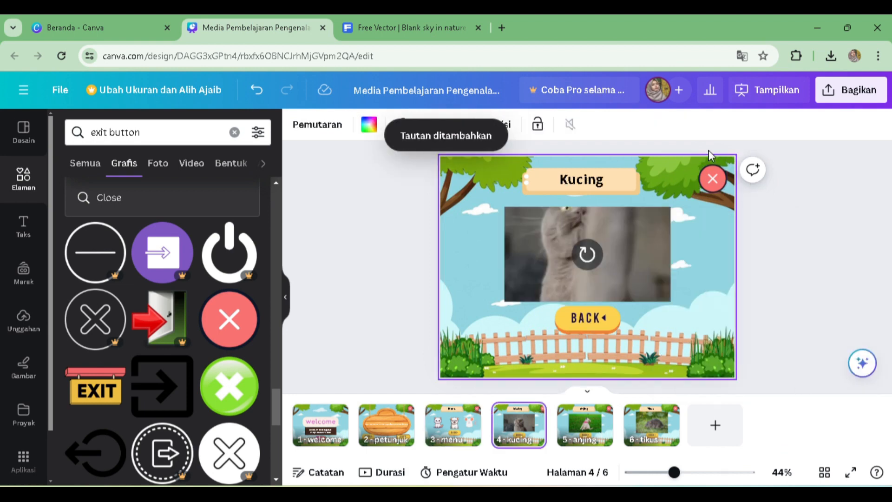
click(713, 178)
click(732, 231)
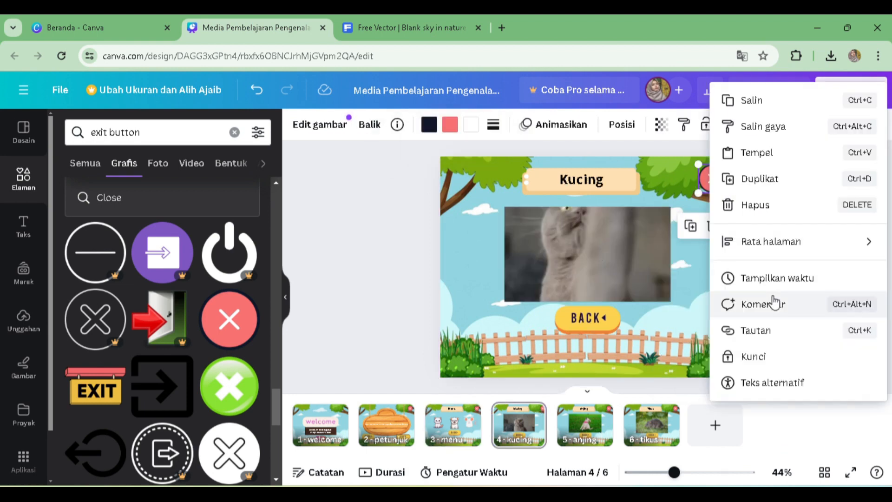
click(762, 331)
scroll(748, 185, up, 3)
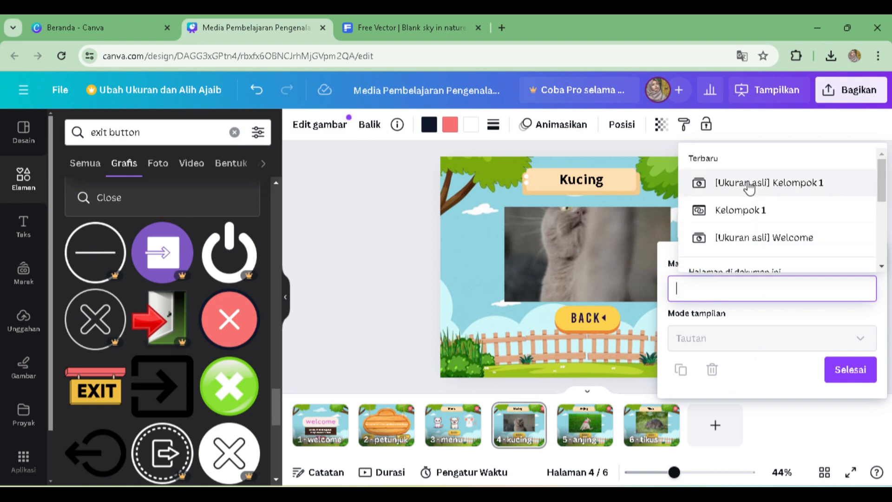
scroll(748, 186, down, 2)
click(745, 229)
click(834, 367)
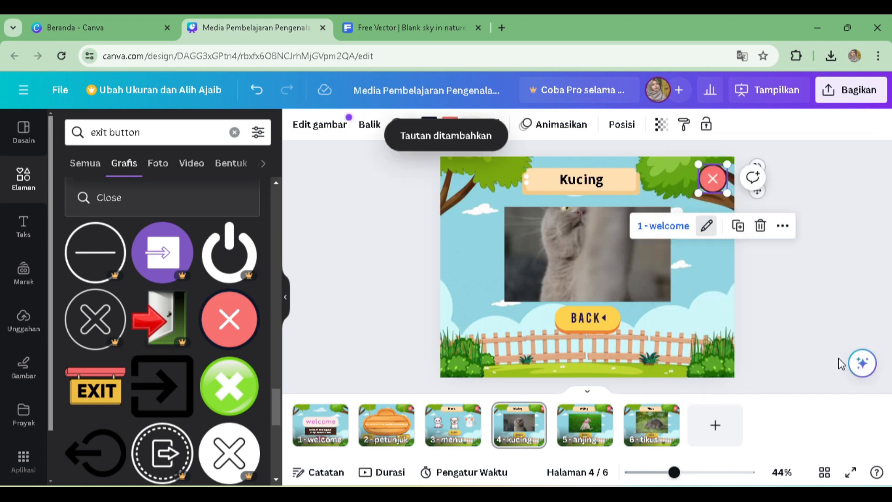
Step: Link the X exit button on the anjing page to the page 1 - welcome
scroll(856, 361, down, 3)
click(713, 178)
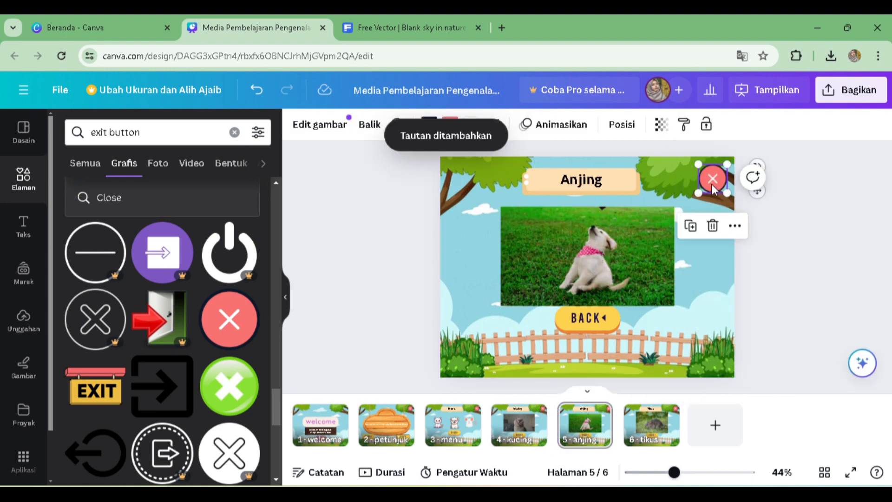
click(735, 225)
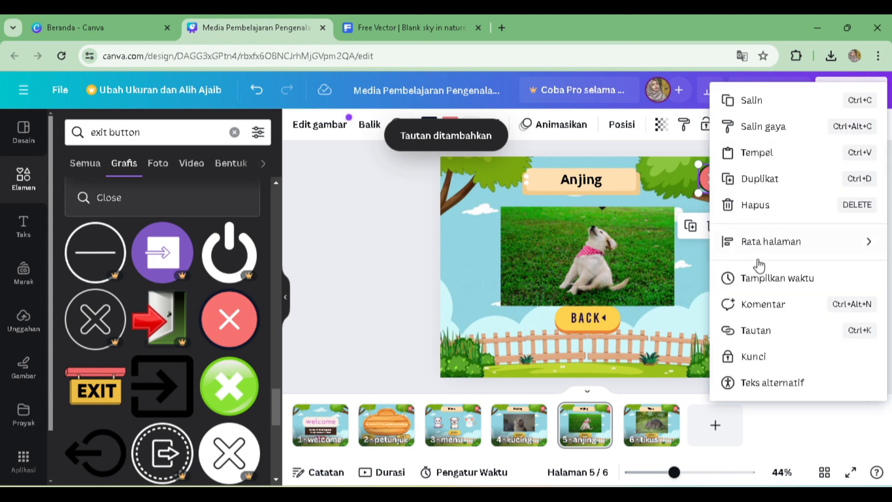
click(764, 330)
scroll(768, 205, up, 2)
scroll(770, 203, down, 2)
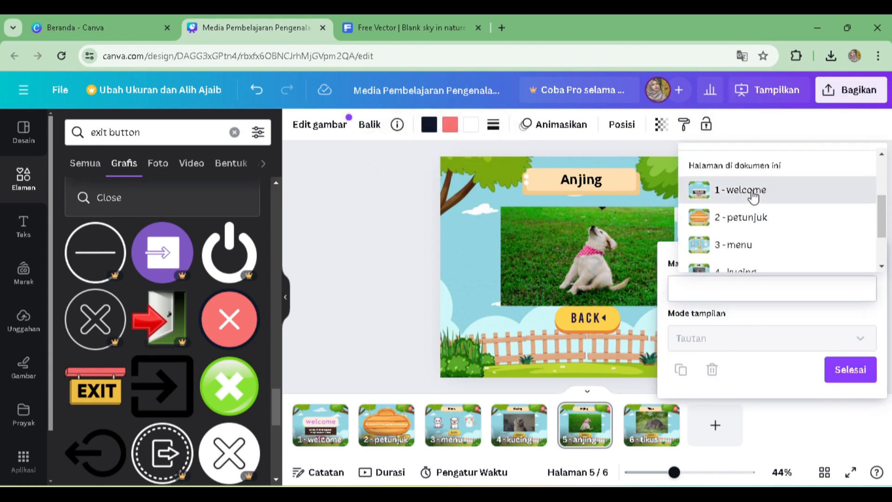
click(750, 192)
click(851, 370)
Step: Link the X exit button on the tikus page to the page 1 - welcome
click(644, 442)
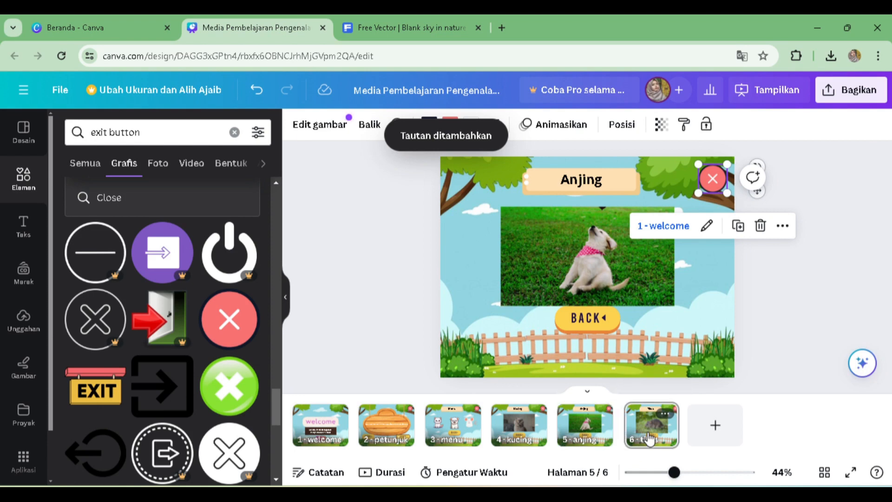
click(713, 178)
click(736, 228)
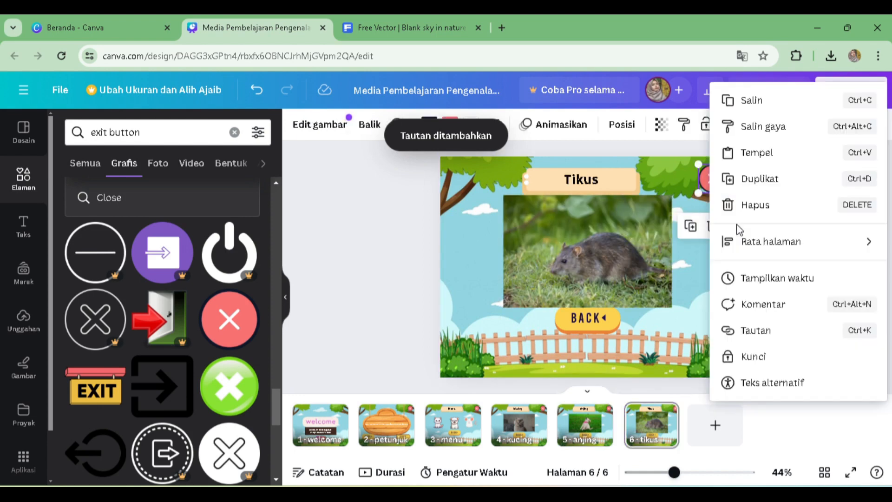
click(771, 330)
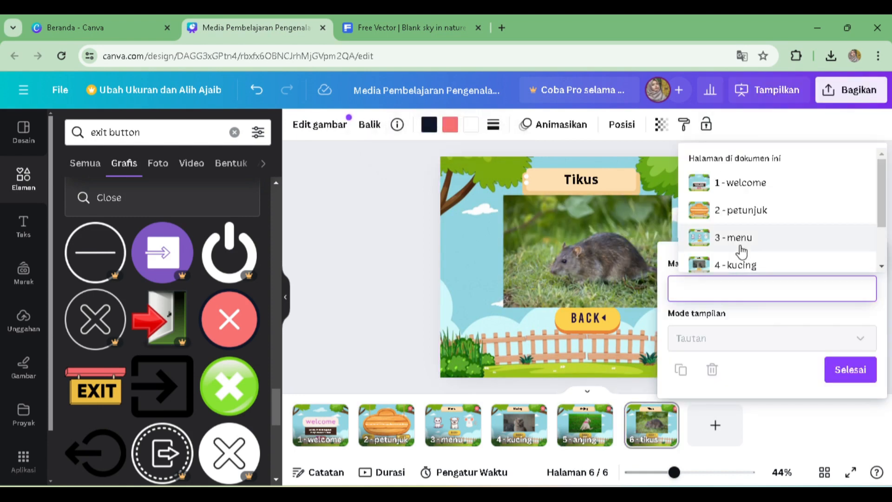
scroll(741, 242, down, 3)
scroll(744, 186, up, 2)
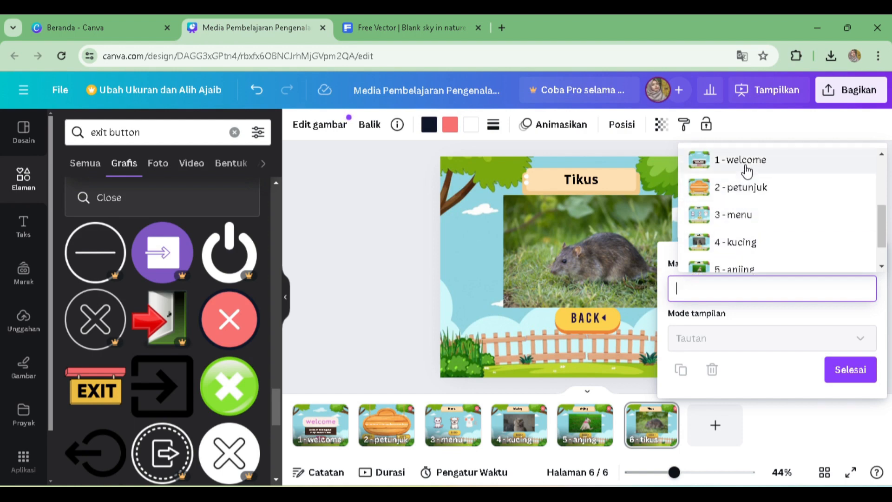
click(740, 160)
click(846, 367)
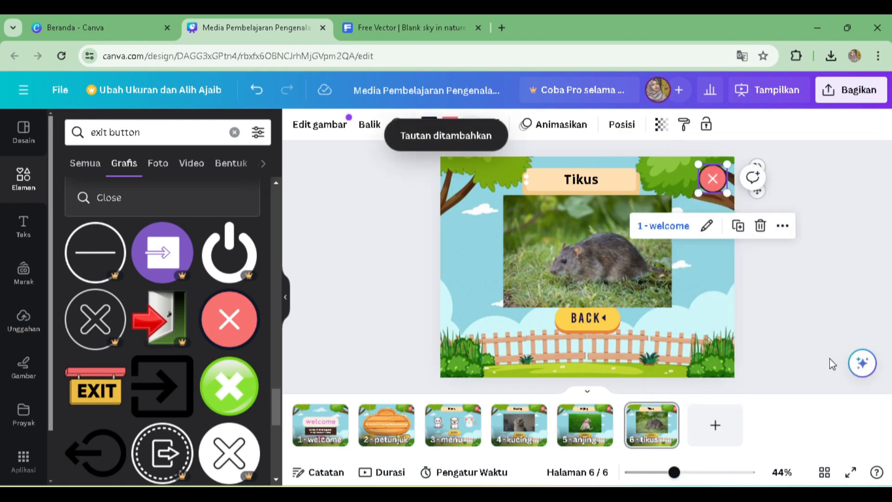
click(832, 364)
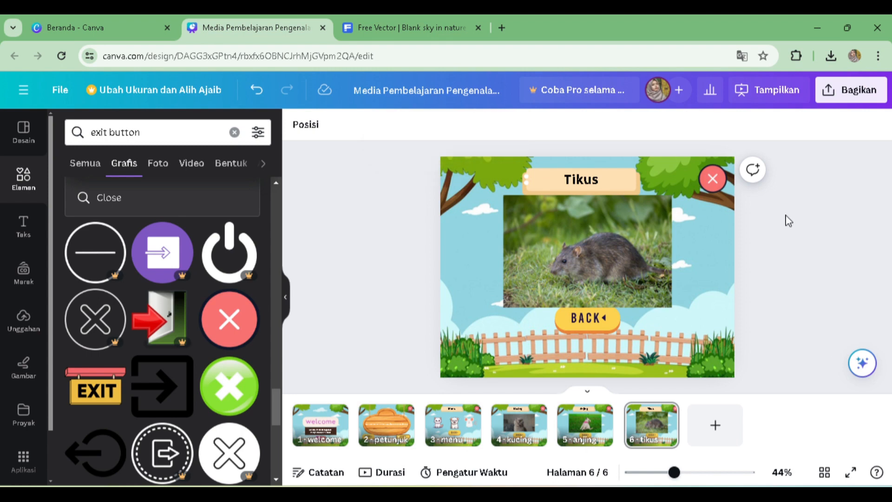
Step: Choose to share the design as a website and convert the presentation into a website
click(848, 93)
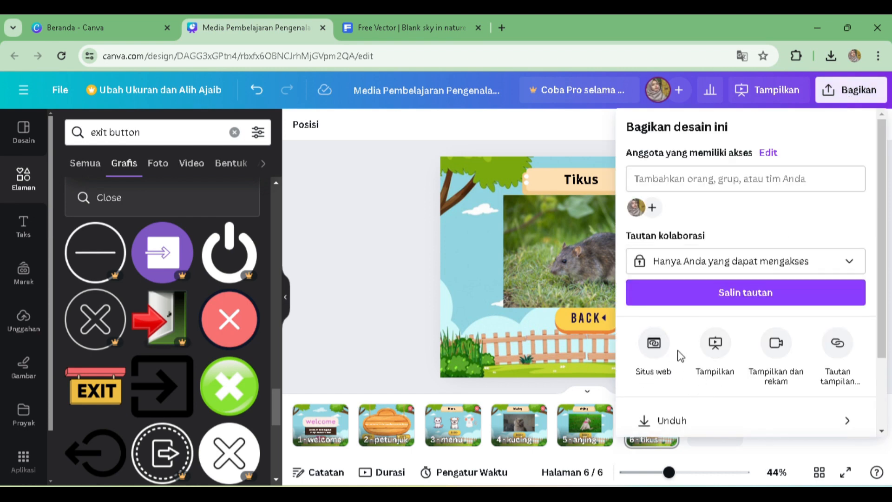
click(655, 345)
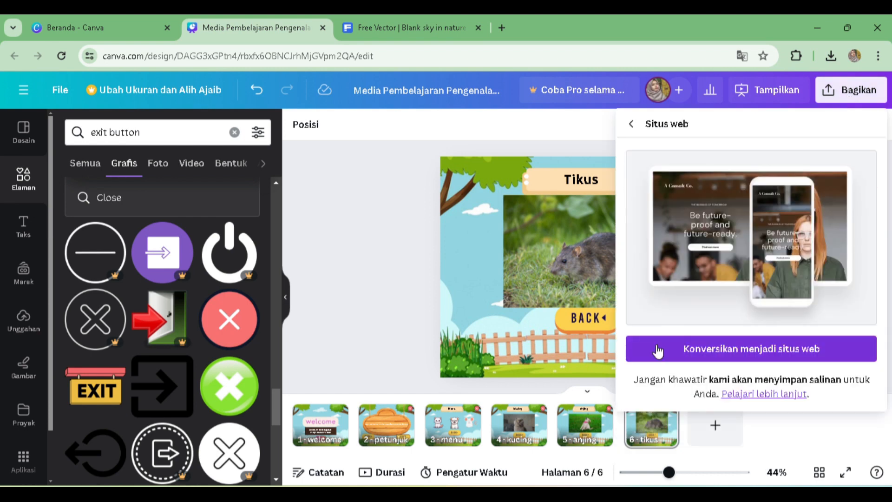
click(658, 350)
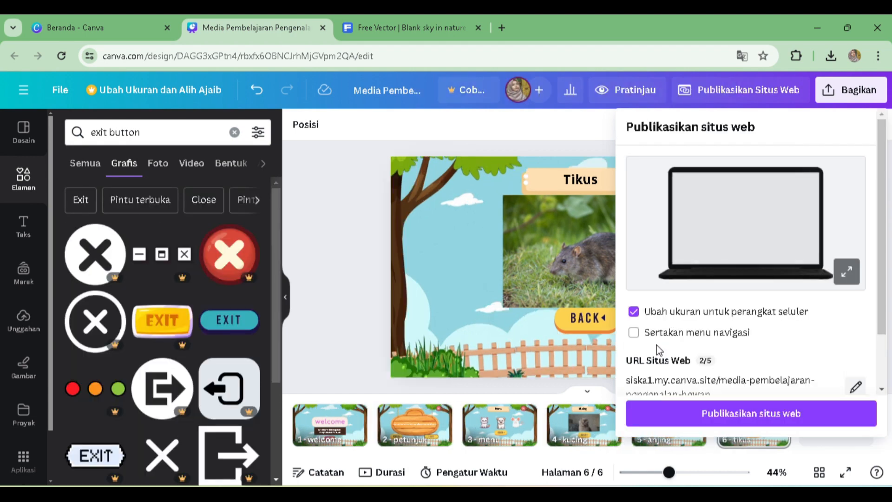
Step: Open the website's URL path for editing and confirm it as media-pembelajaran-pengenalan-hewan
scroll(733, 367, down, 2)
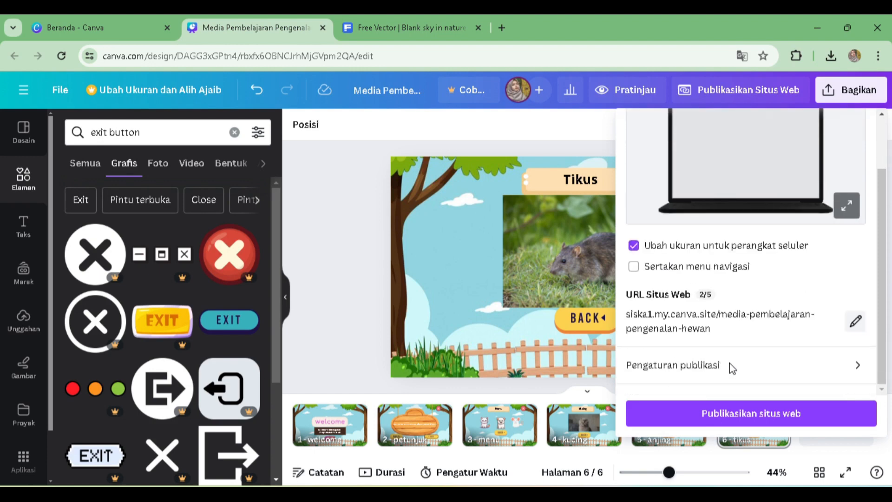
click(856, 329)
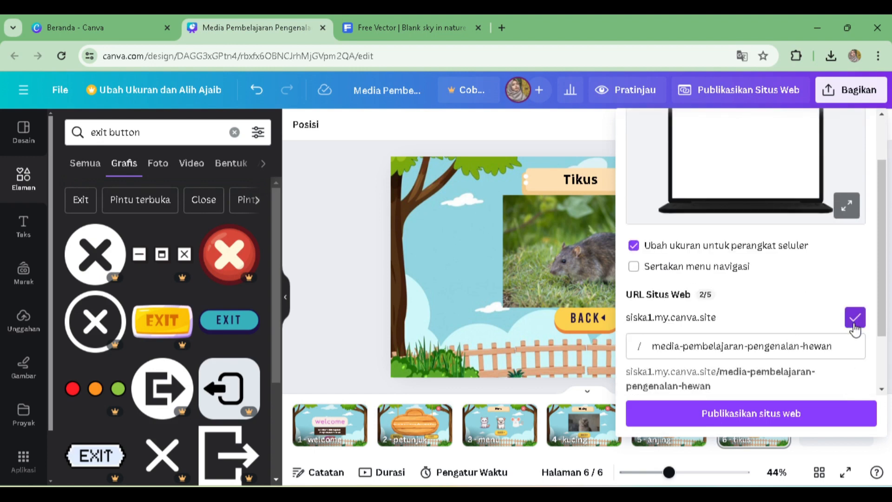
click(704, 347)
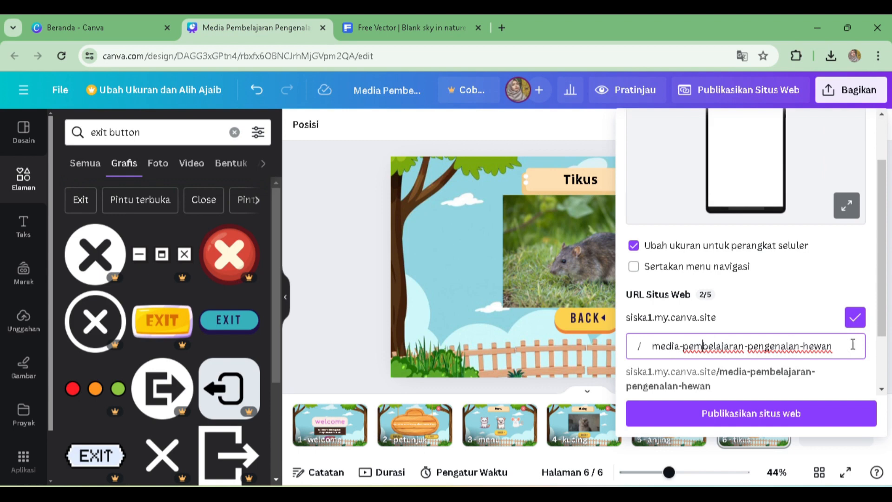
click(855, 317)
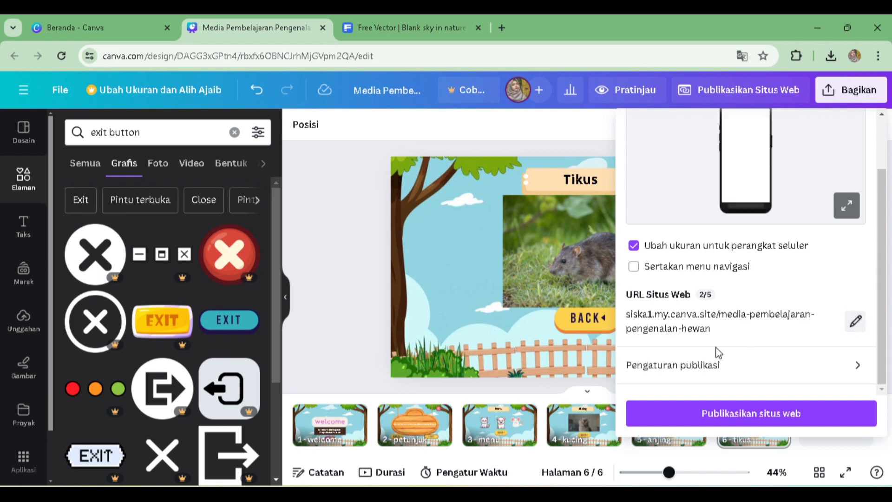
Step: Publish the design as a website with the page description left blank, and open the live site
click(787, 370)
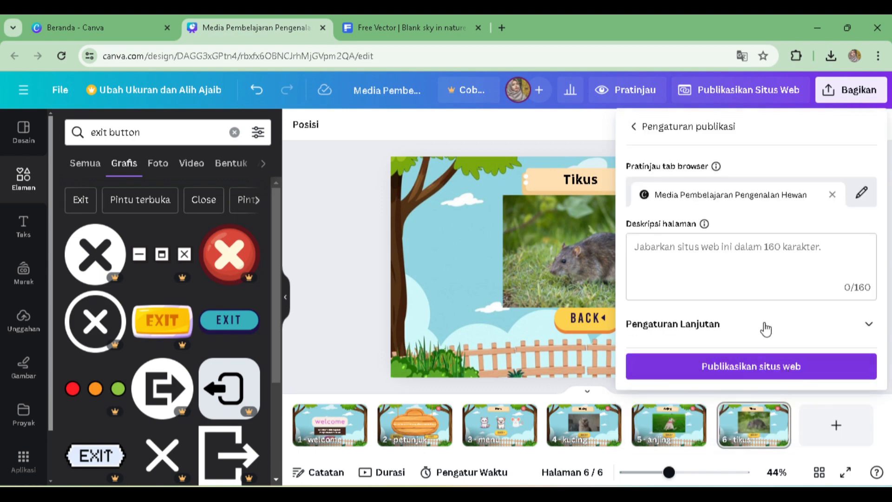
click(748, 251)
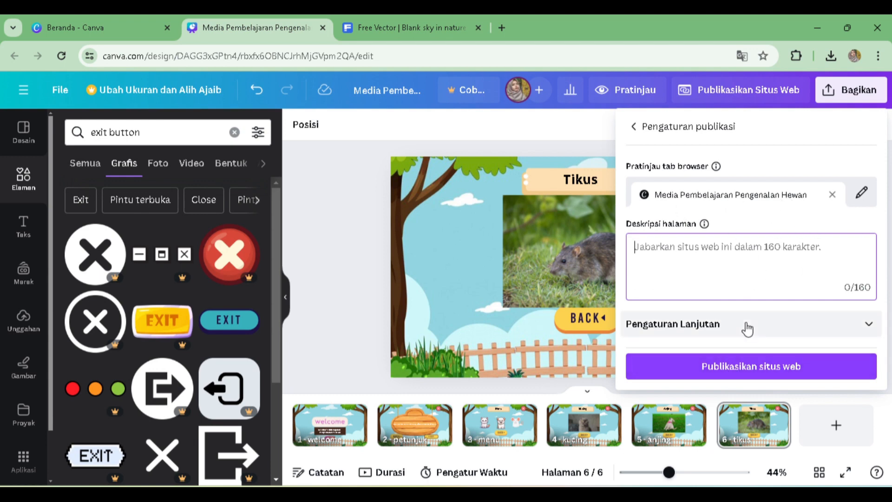
click(751, 369)
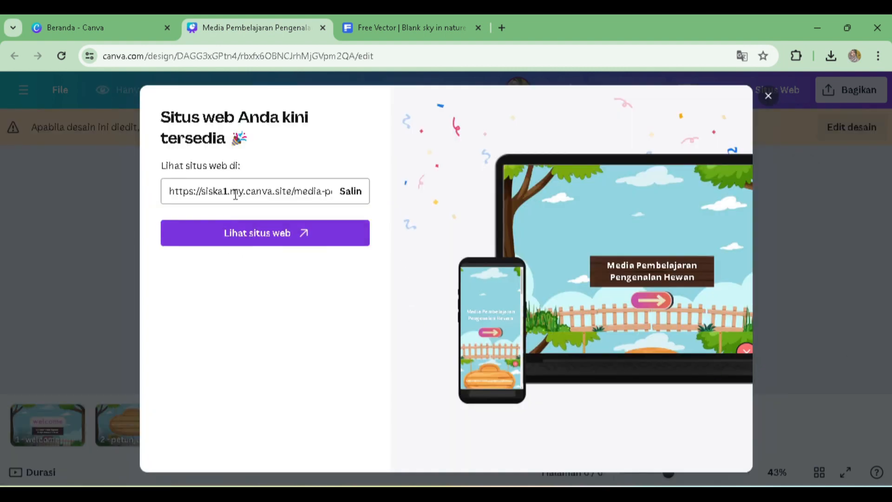
click(259, 240)
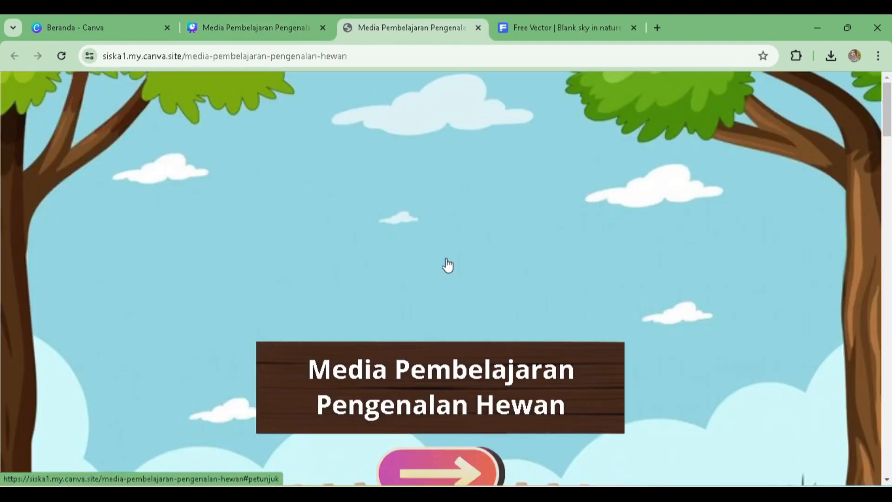
mouse_move(887, 126)
mouse_down()
mouse_move(887, 215)
mouse_move(887, 127)
mouse_up()
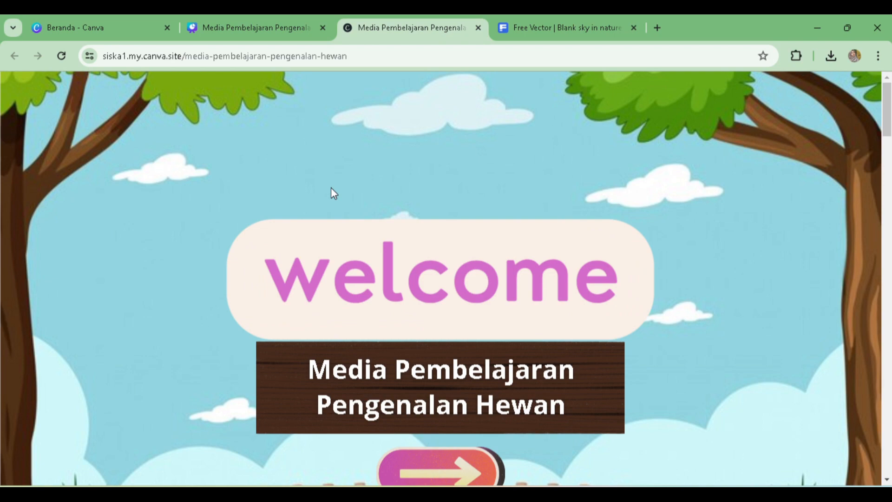
Step: Return to the design, dismiss the publication notice, re-enable editing and show page 1 - welcome
click(274, 20)
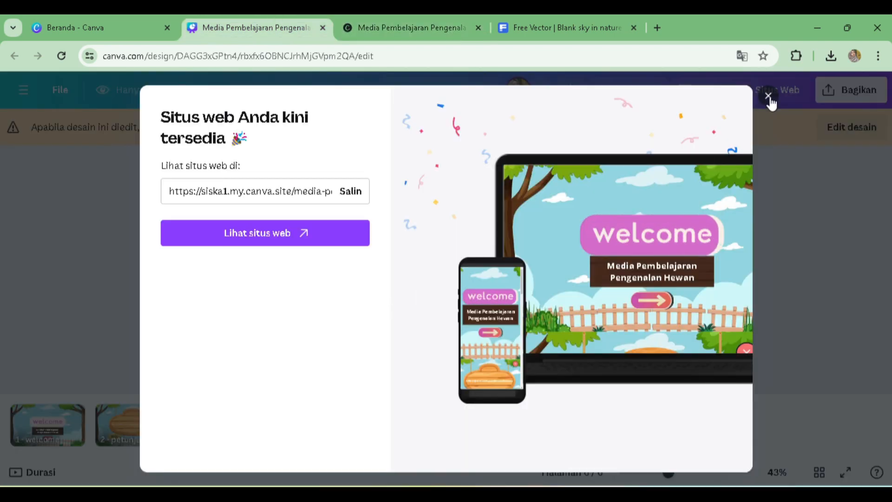
click(768, 96)
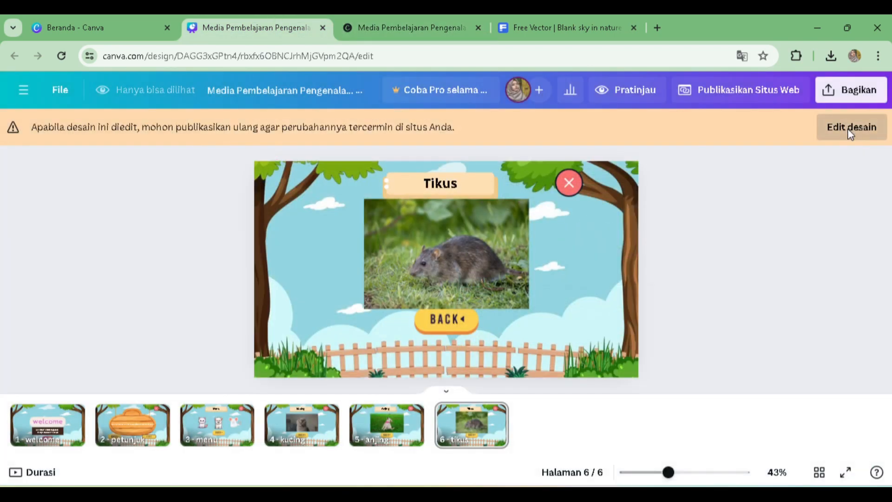
click(850, 129)
click(330, 424)
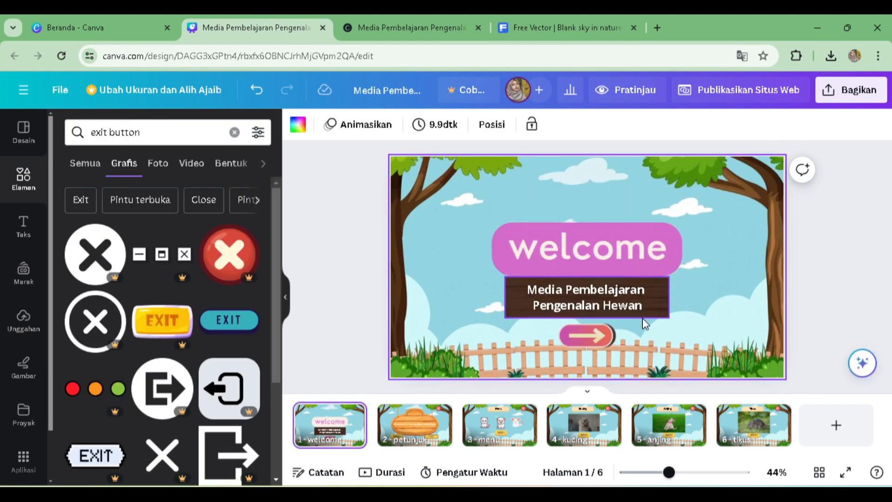
Step: On the published site, test the welcome page's arrow and the petunjuk page's BACK and X exit buttons
click(409, 27)
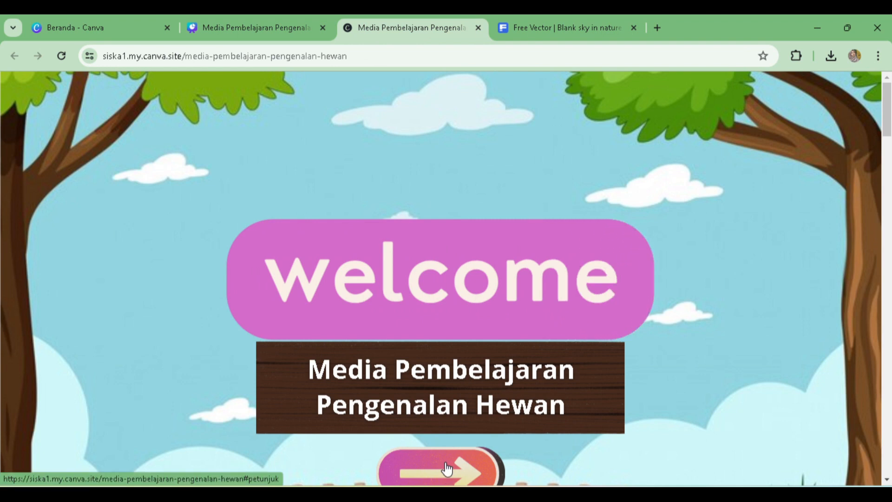
click(445, 467)
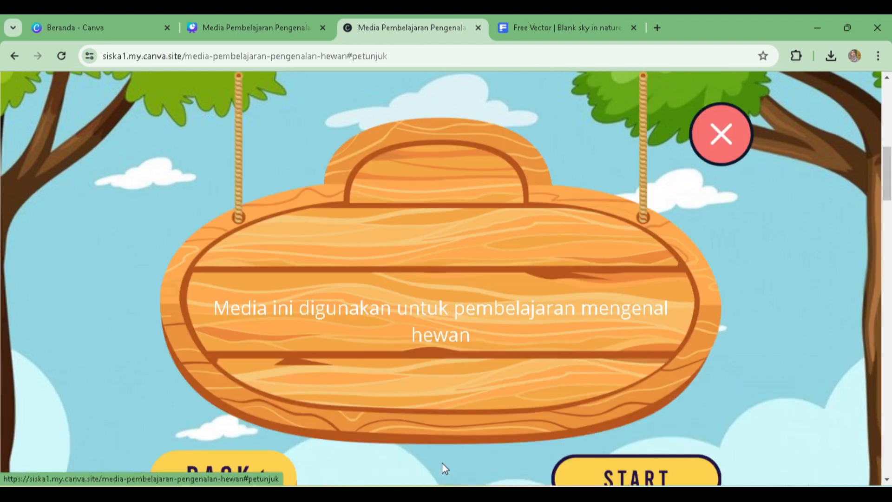
click(221, 480)
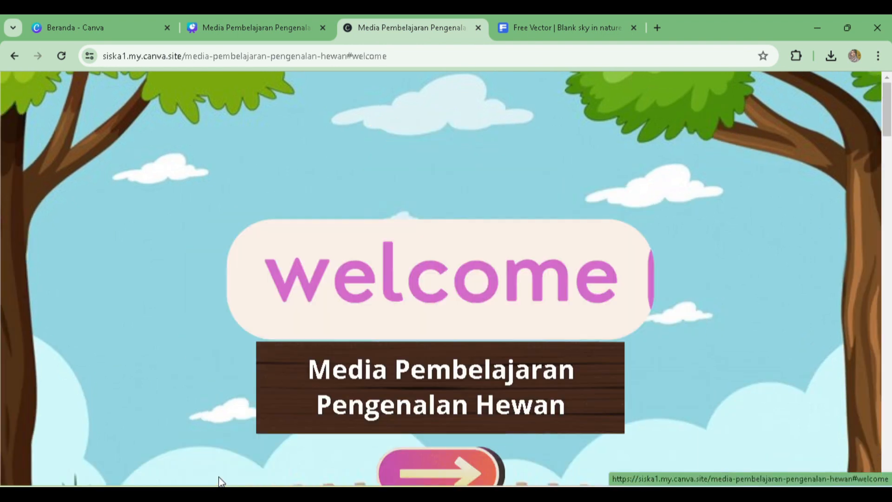
click(441, 476)
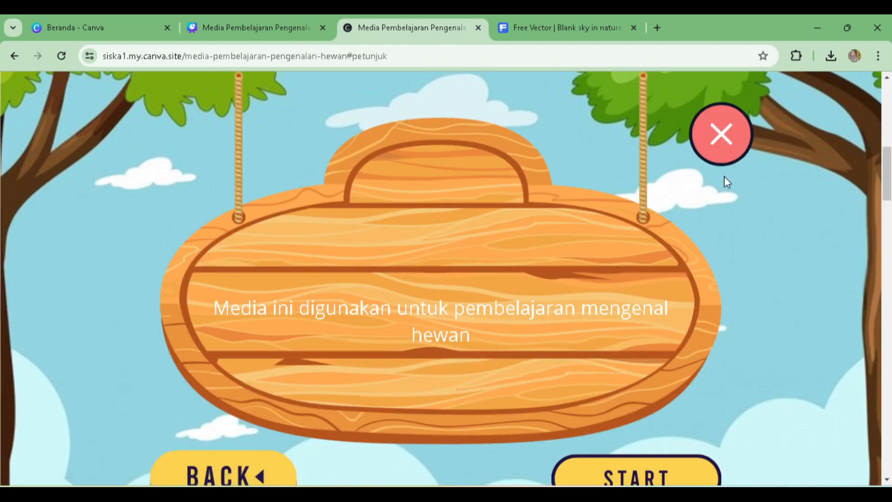
click(725, 147)
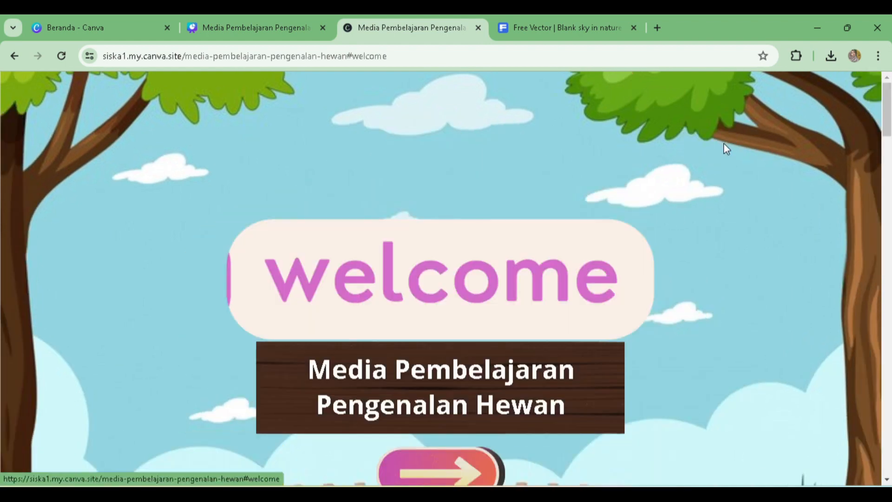
Step: Go to the site's Menu page and test the cat, dog and mouse links with their BACK buttons, ending at the welcome page
click(464, 474)
click(632, 471)
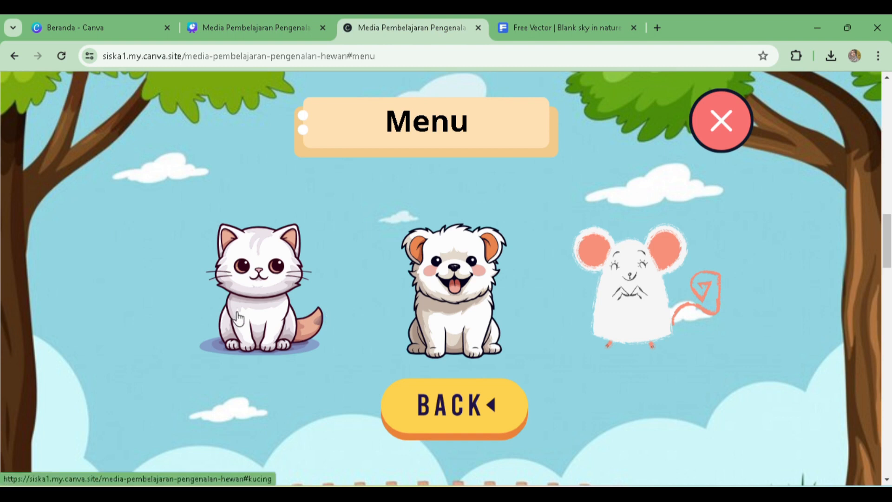
click(257, 278)
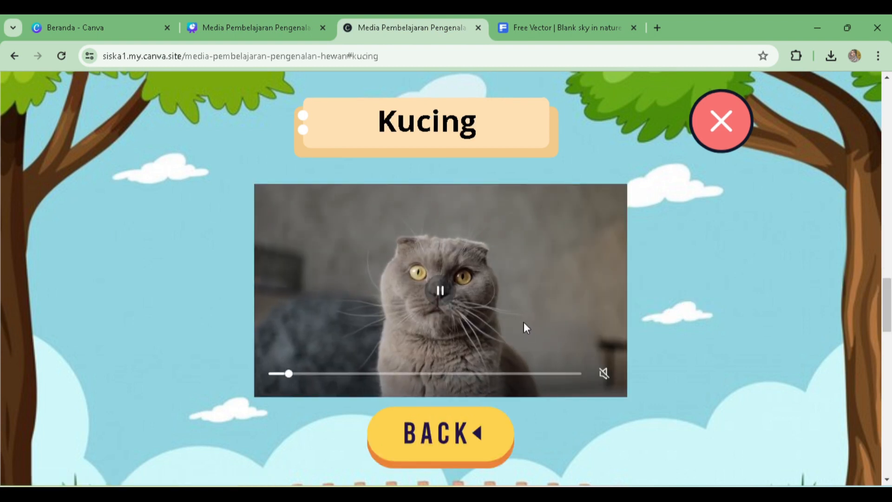
click(439, 434)
click(457, 309)
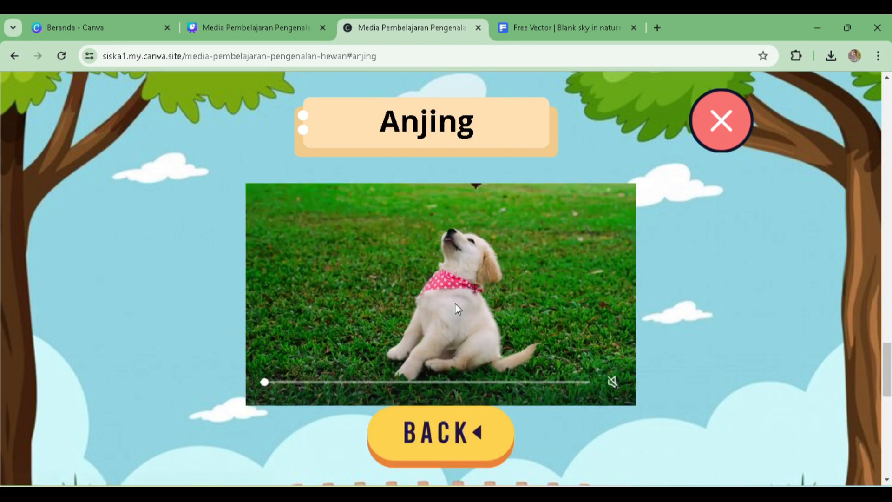
click(484, 415)
click(649, 282)
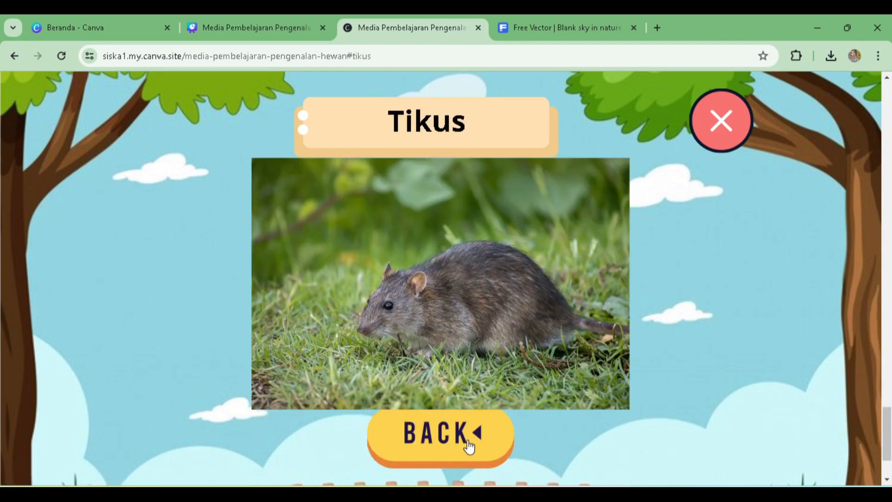
click(466, 443)
click(471, 402)
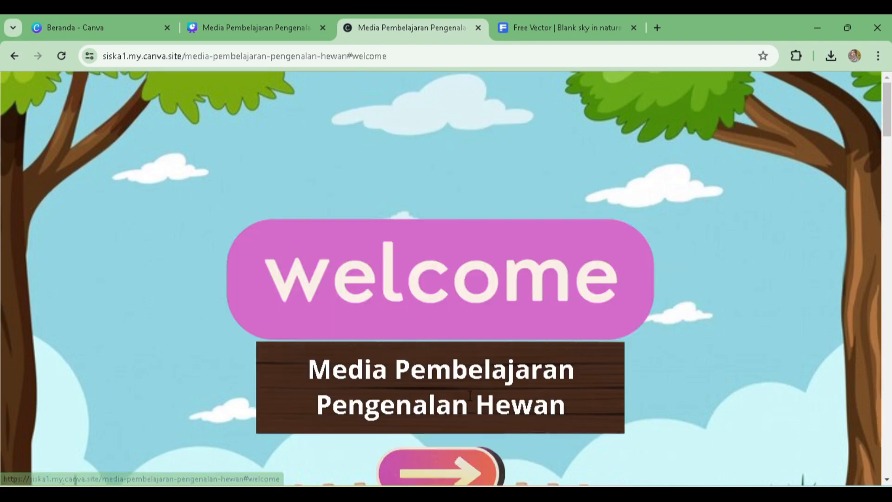
Step: Test the Menu page's X exit button on the published site, and return to the Menu through the arrow and START buttons
click(462, 471)
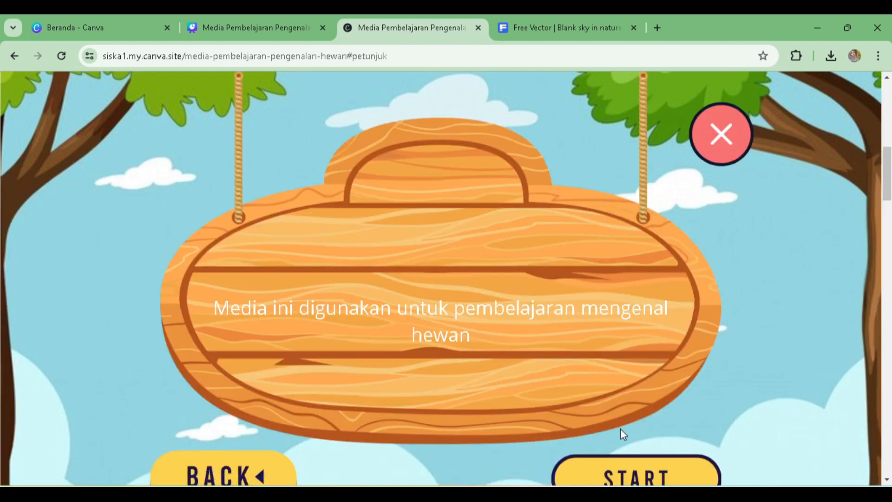
click(630, 469)
click(732, 131)
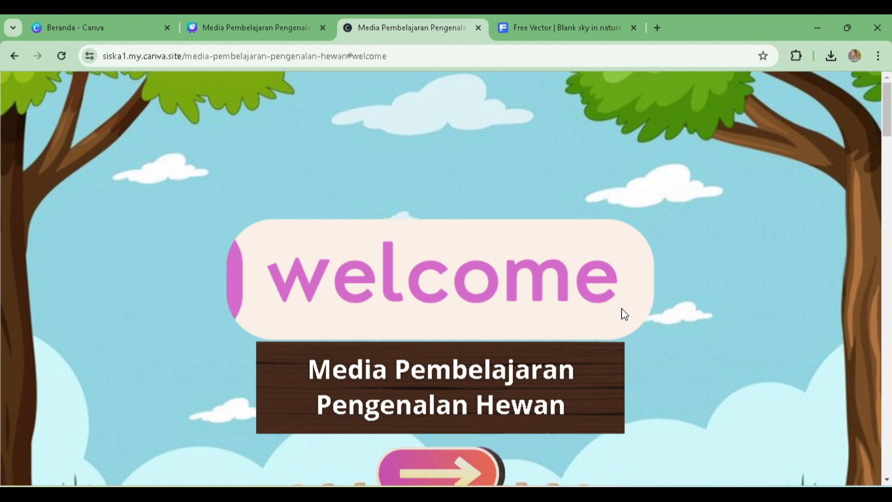
click(442, 465)
click(619, 470)
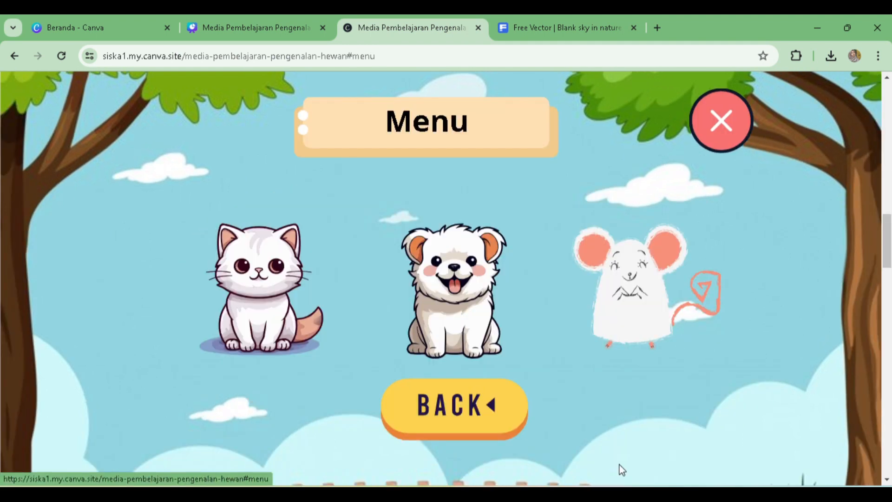